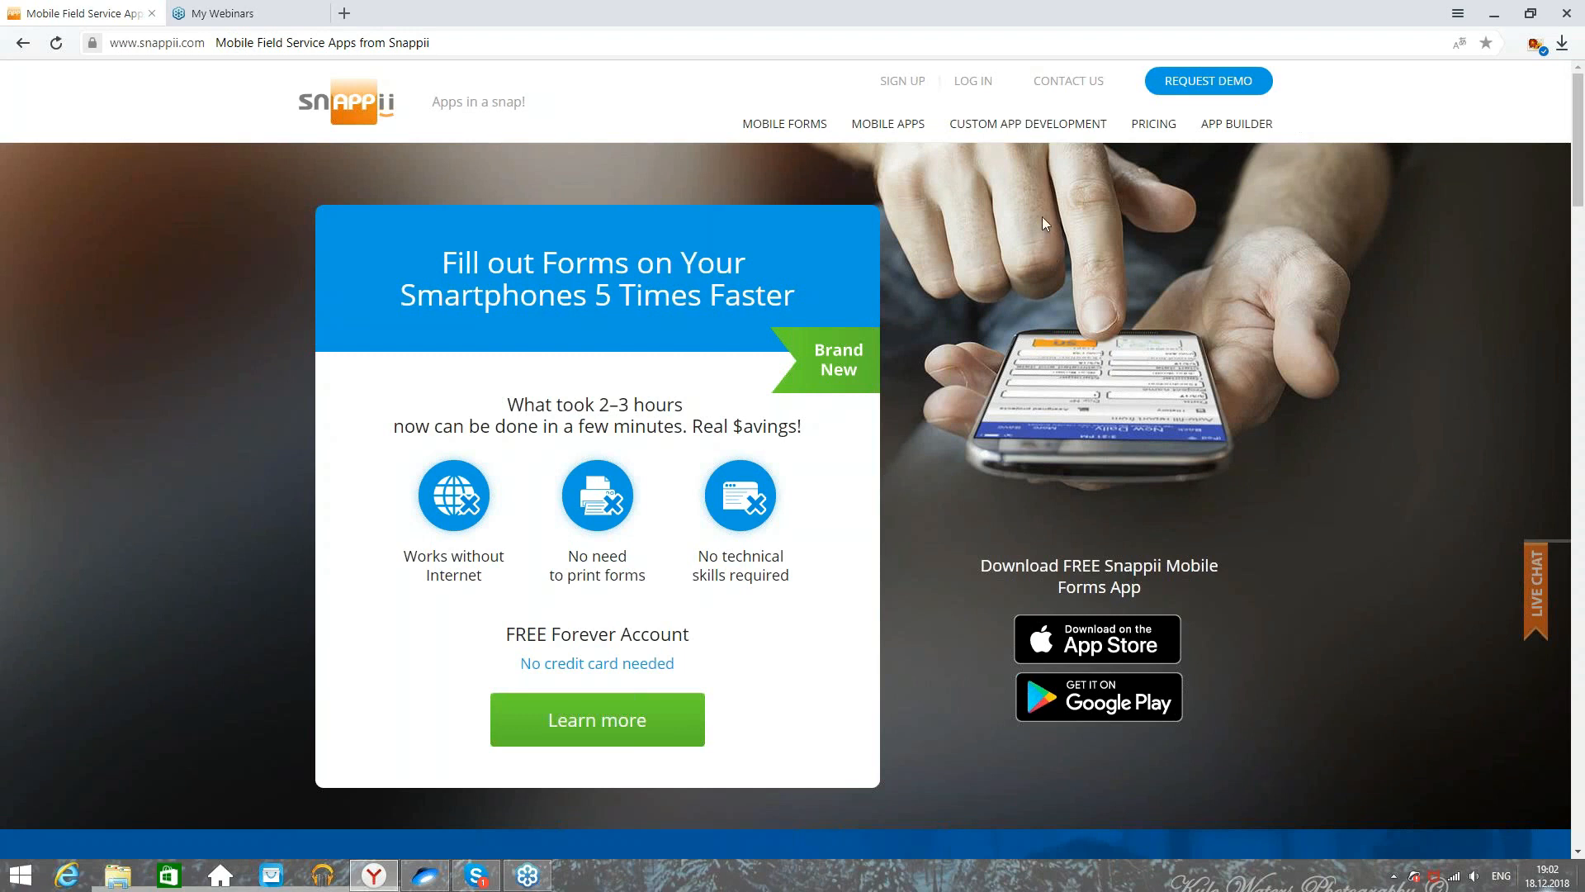
Step: Log in to Snappii with the saved credentials to reach the My Apps list
left_click(976, 83)
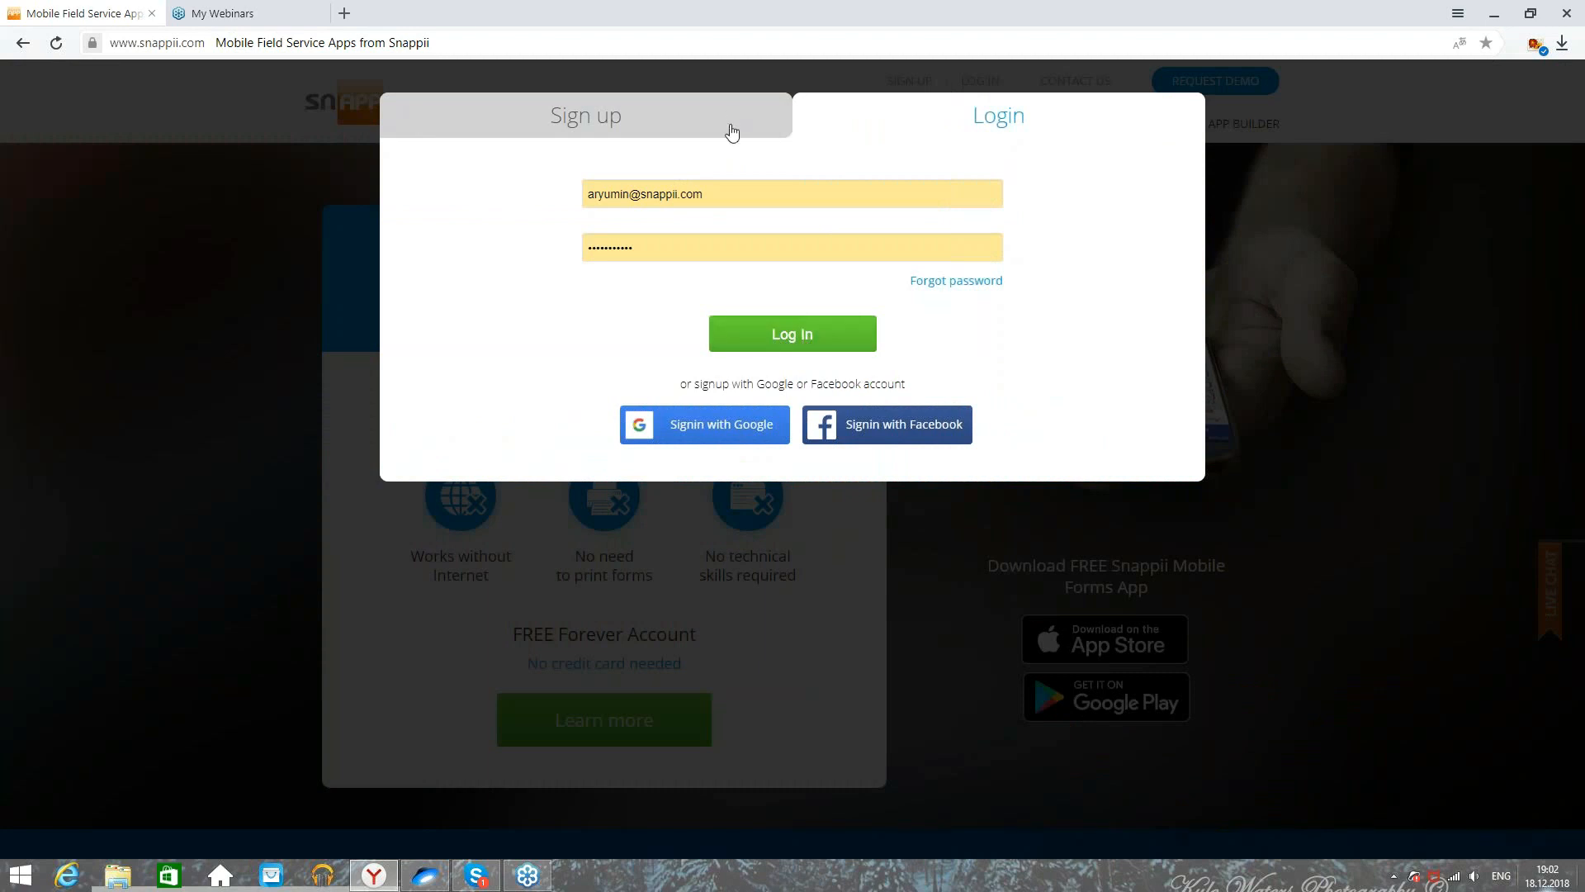
left_click(794, 334)
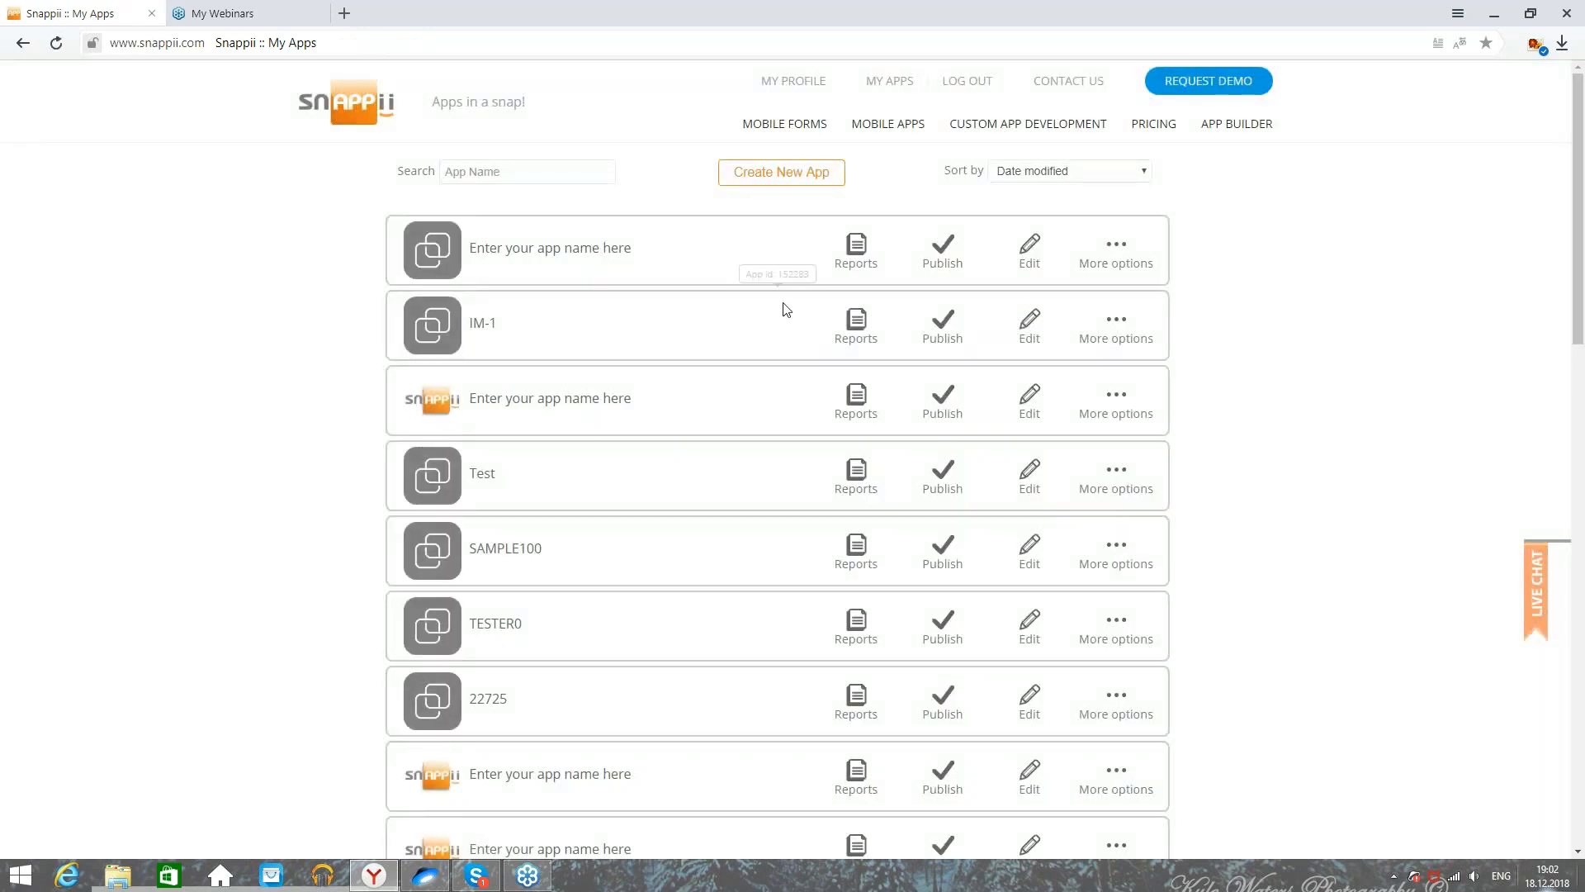
Step: Start a new app with the Form Converter and bring up the PDF or image upload area
left_click(775, 176)
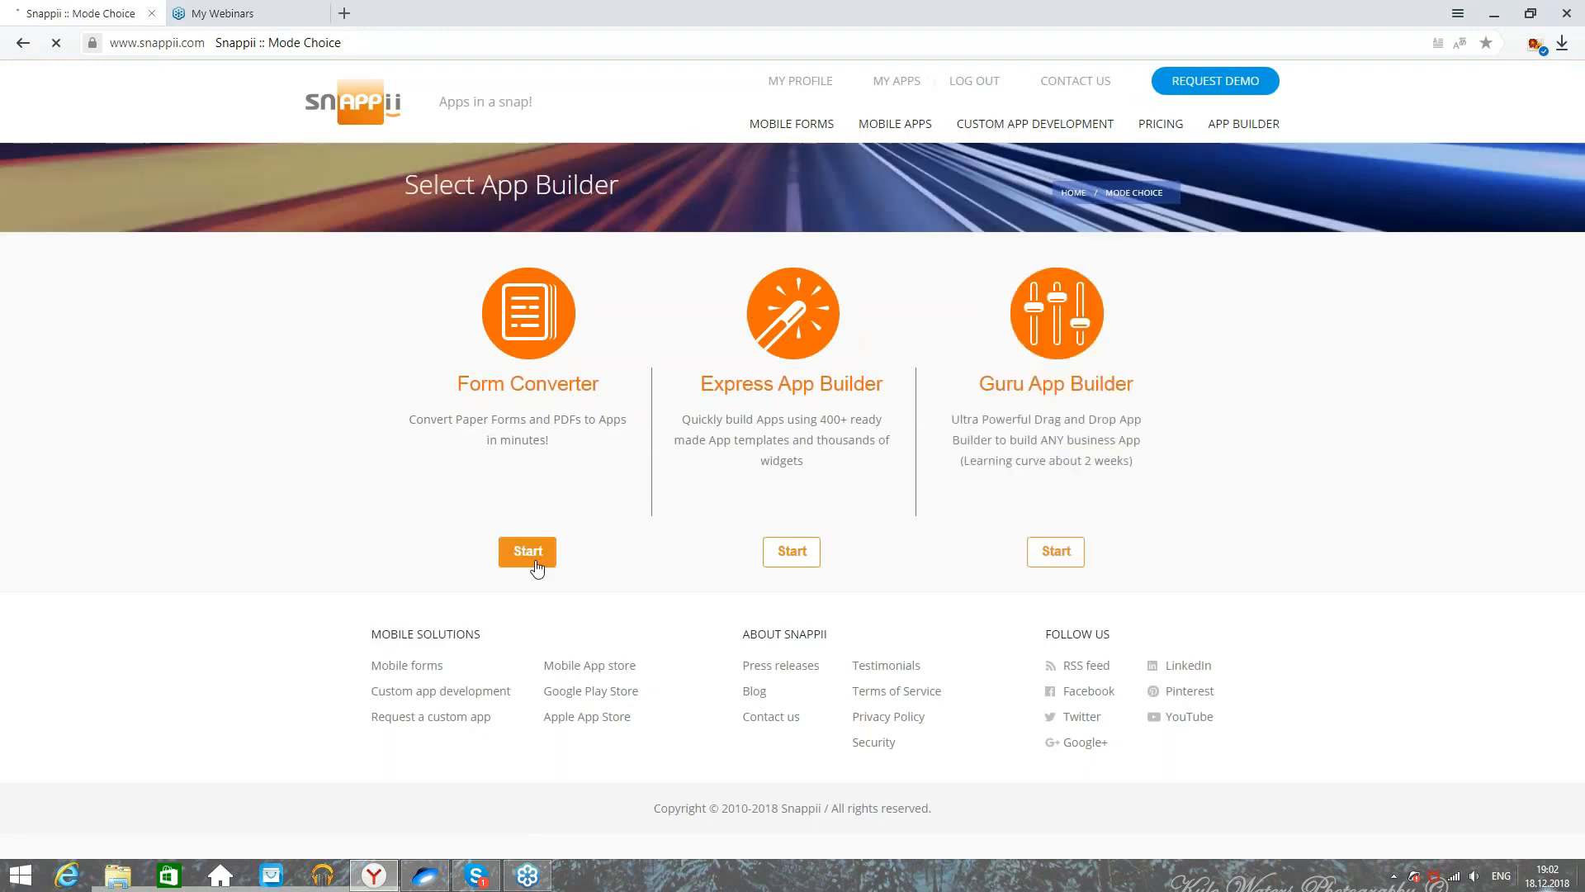
left_click(535, 563)
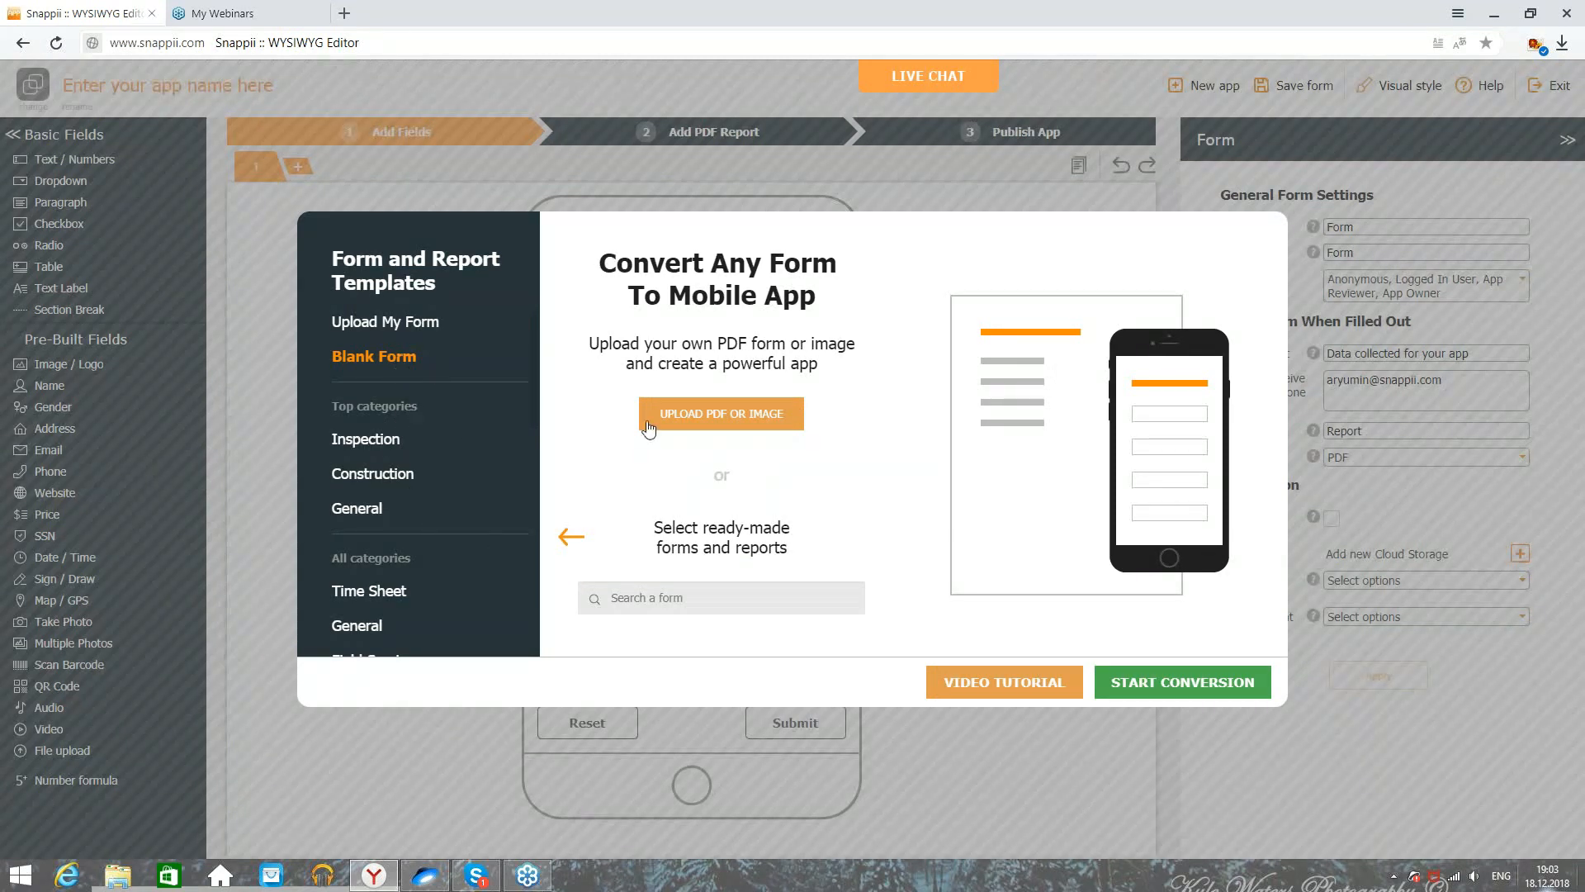
left_click(795, 416)
Step: Upload Track_Equipment 11111.pdf from the desktop forms folder into Snappii
left_click(1583, 878)
double_click(1056, 369)
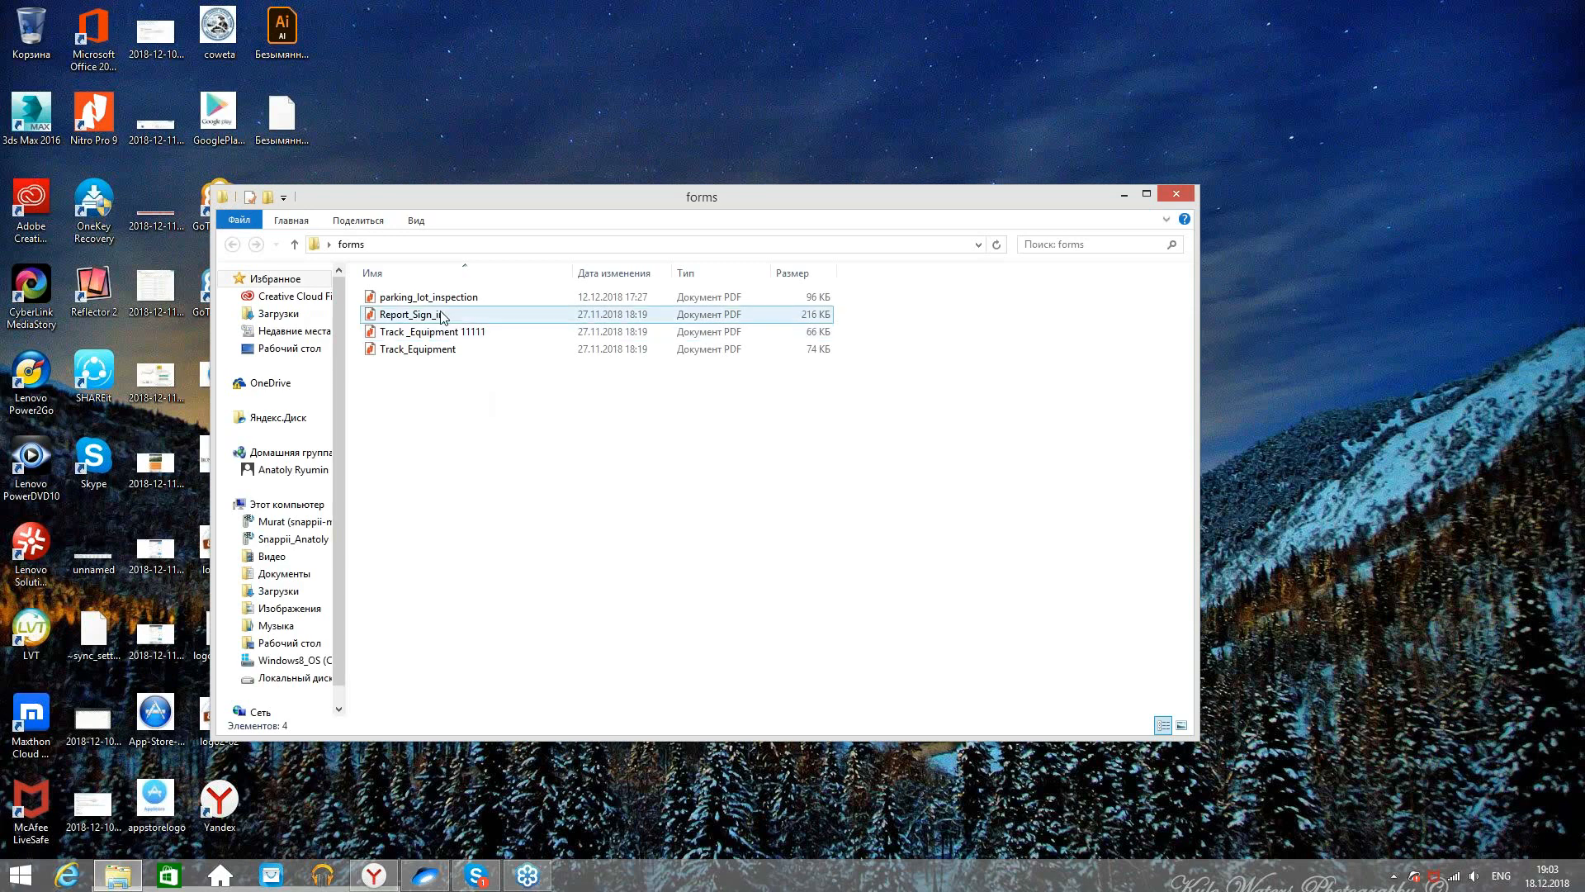
left_click_drag(444, 331, 825, 423)
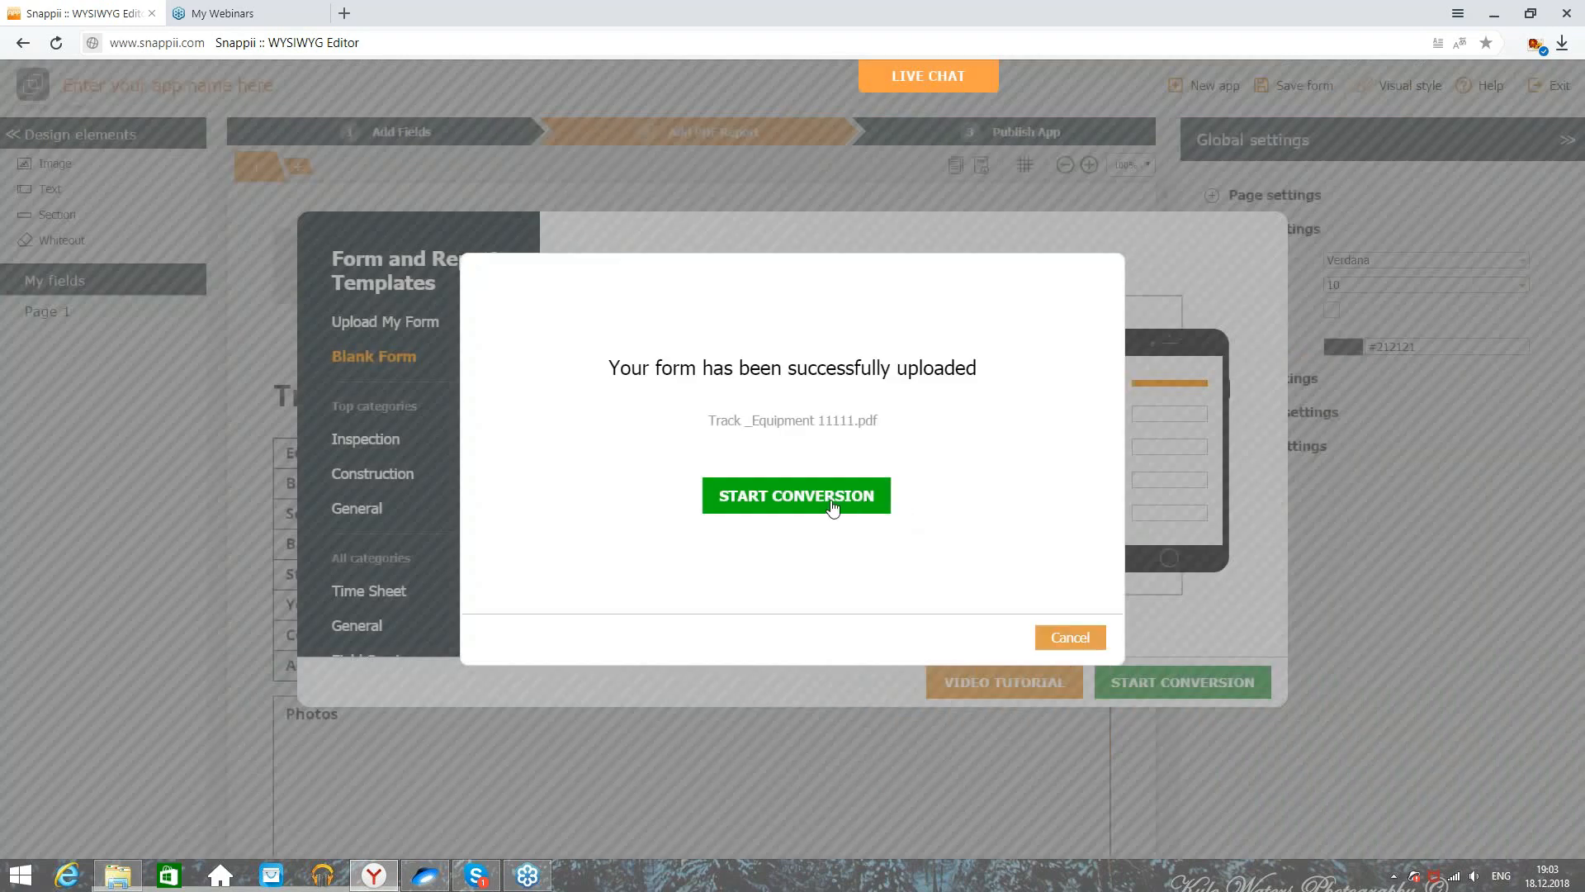
Step: Convert the uploaded PDF into the Track Construction Equipment report and move to adding fields
left_click(832, 506)
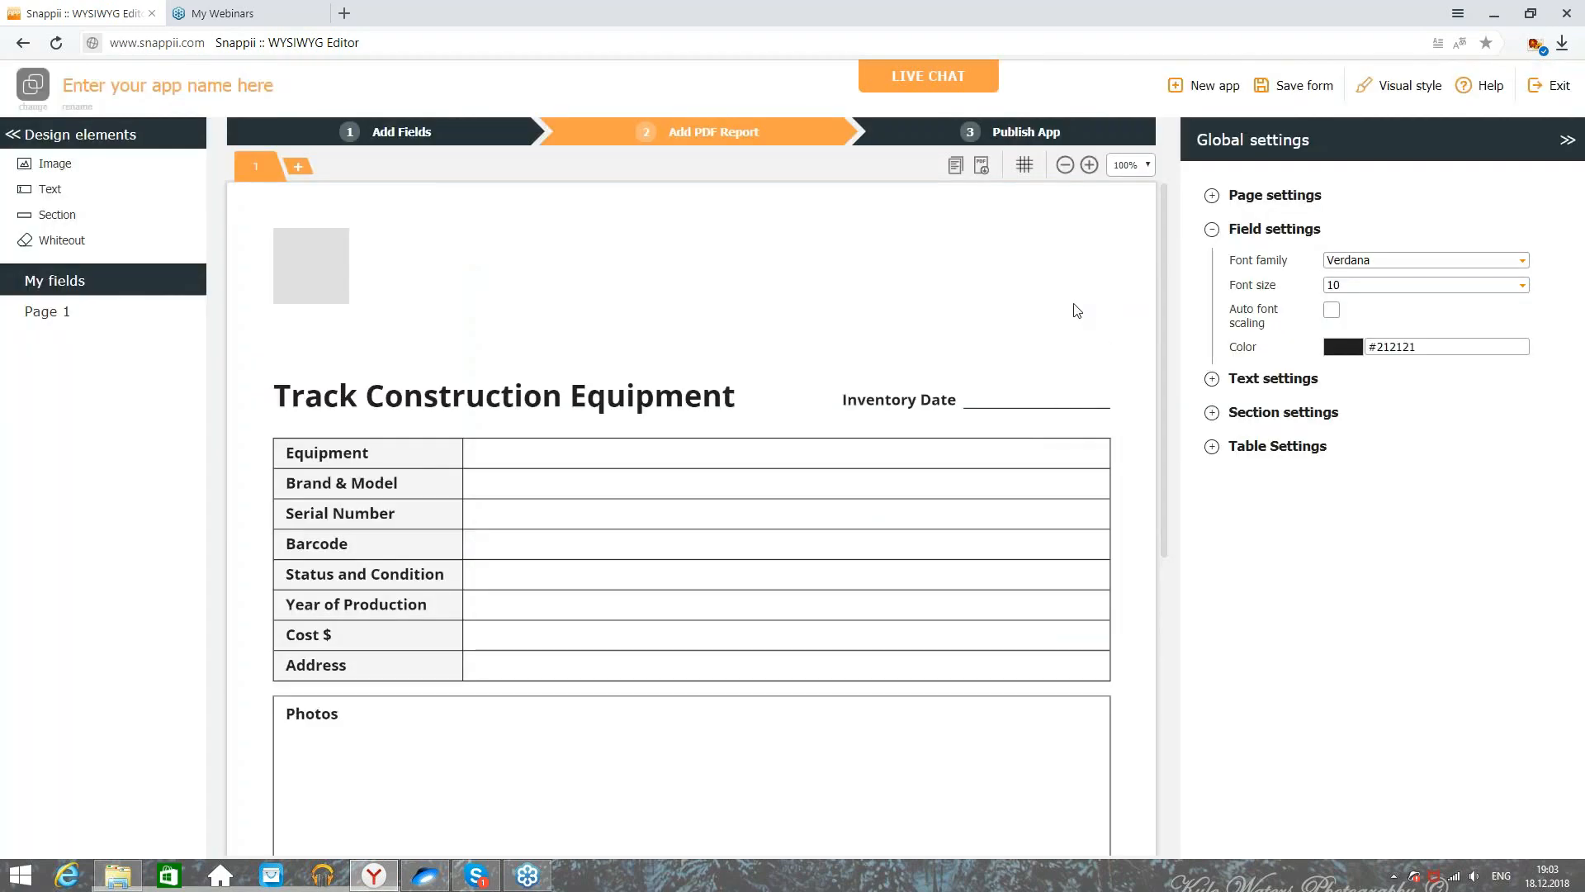
scroll(779, 538, "down", 1)
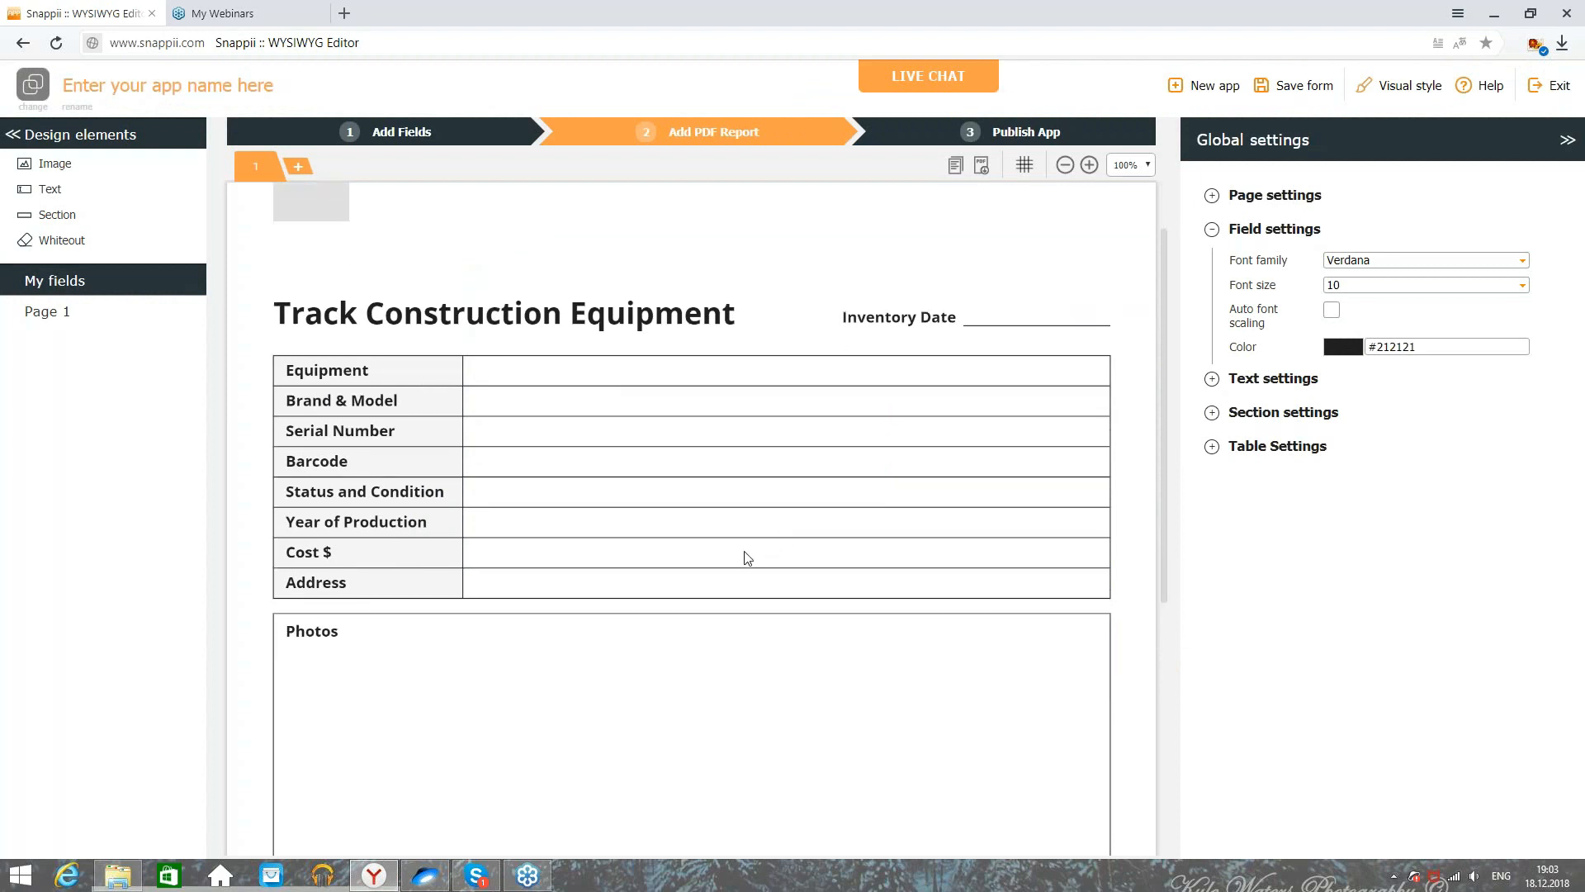
left_click(425, 130)
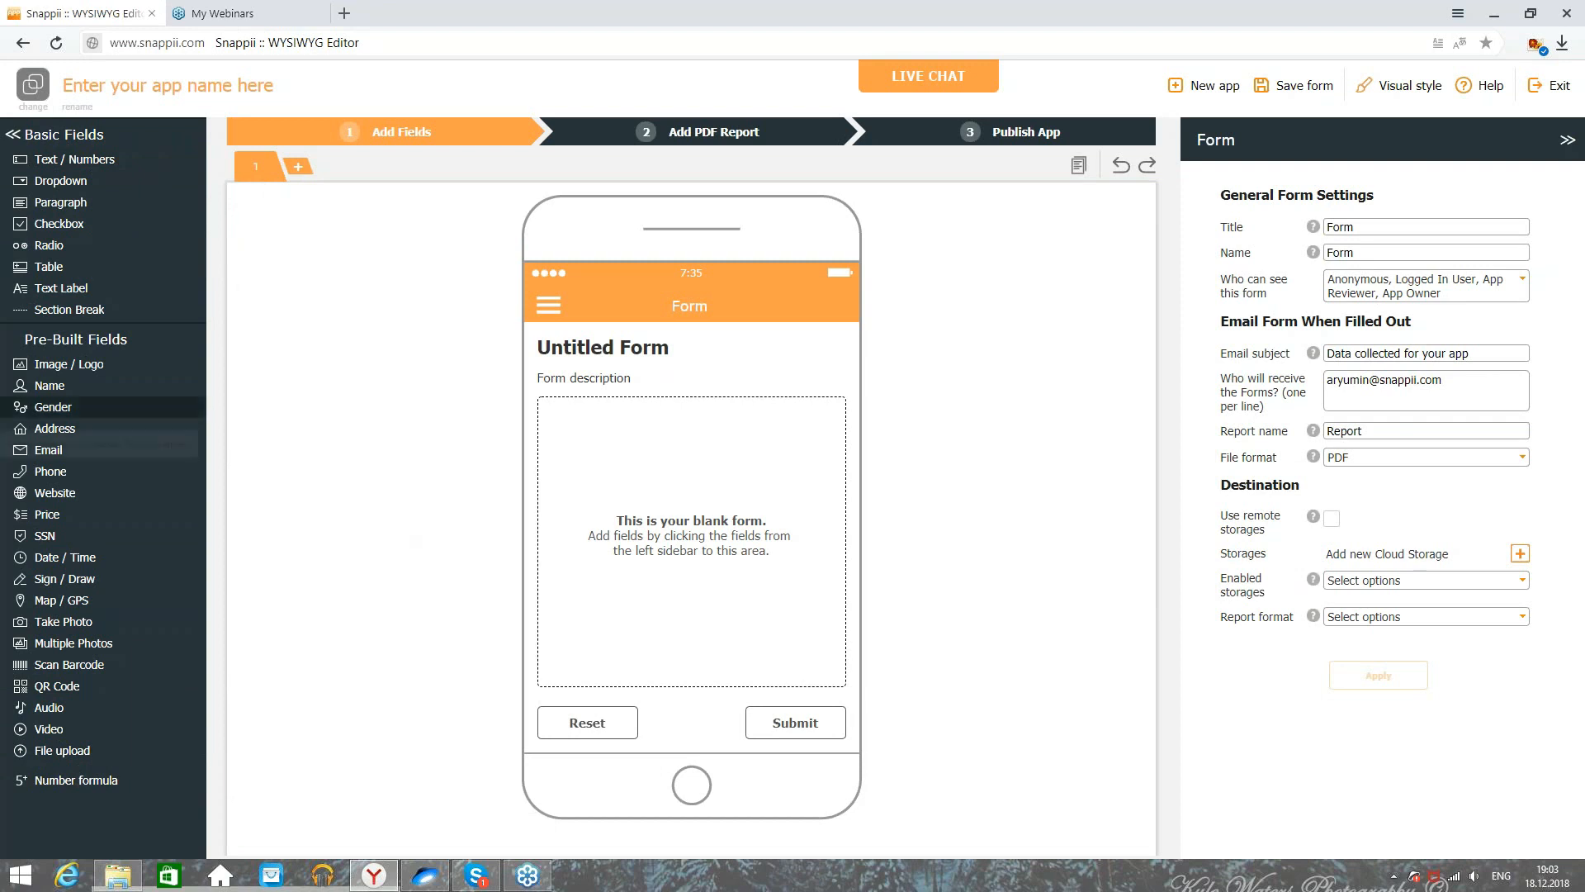
Step: Retitle the form header to 'Construciton Equipment'
left_click(674, 360)
left_click(766, 129)
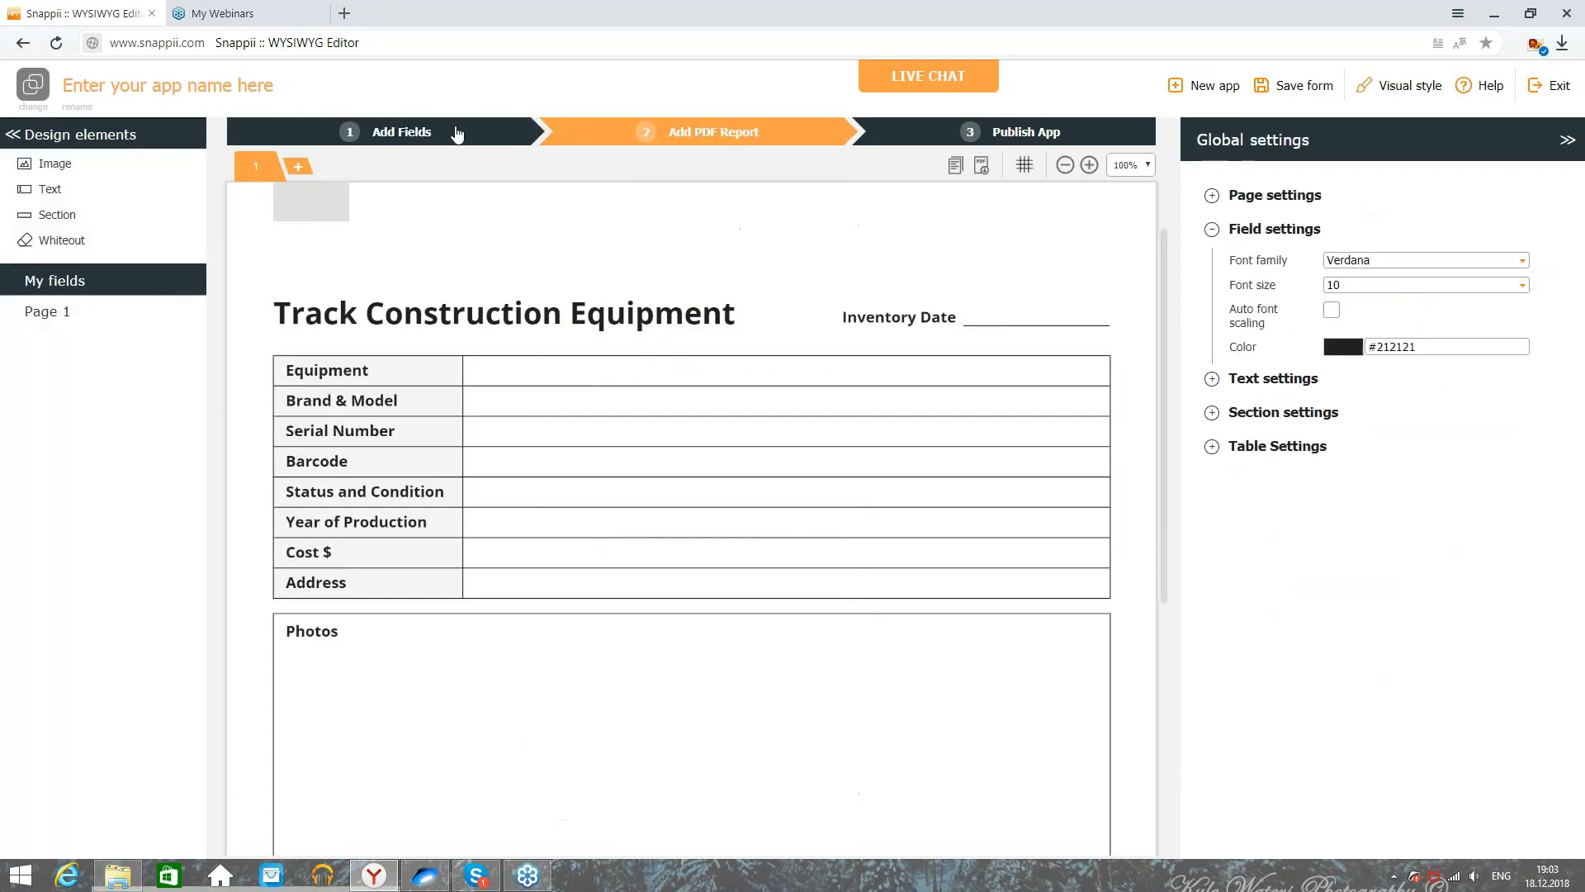
left_click(453, 131)
left_click(673, 347)
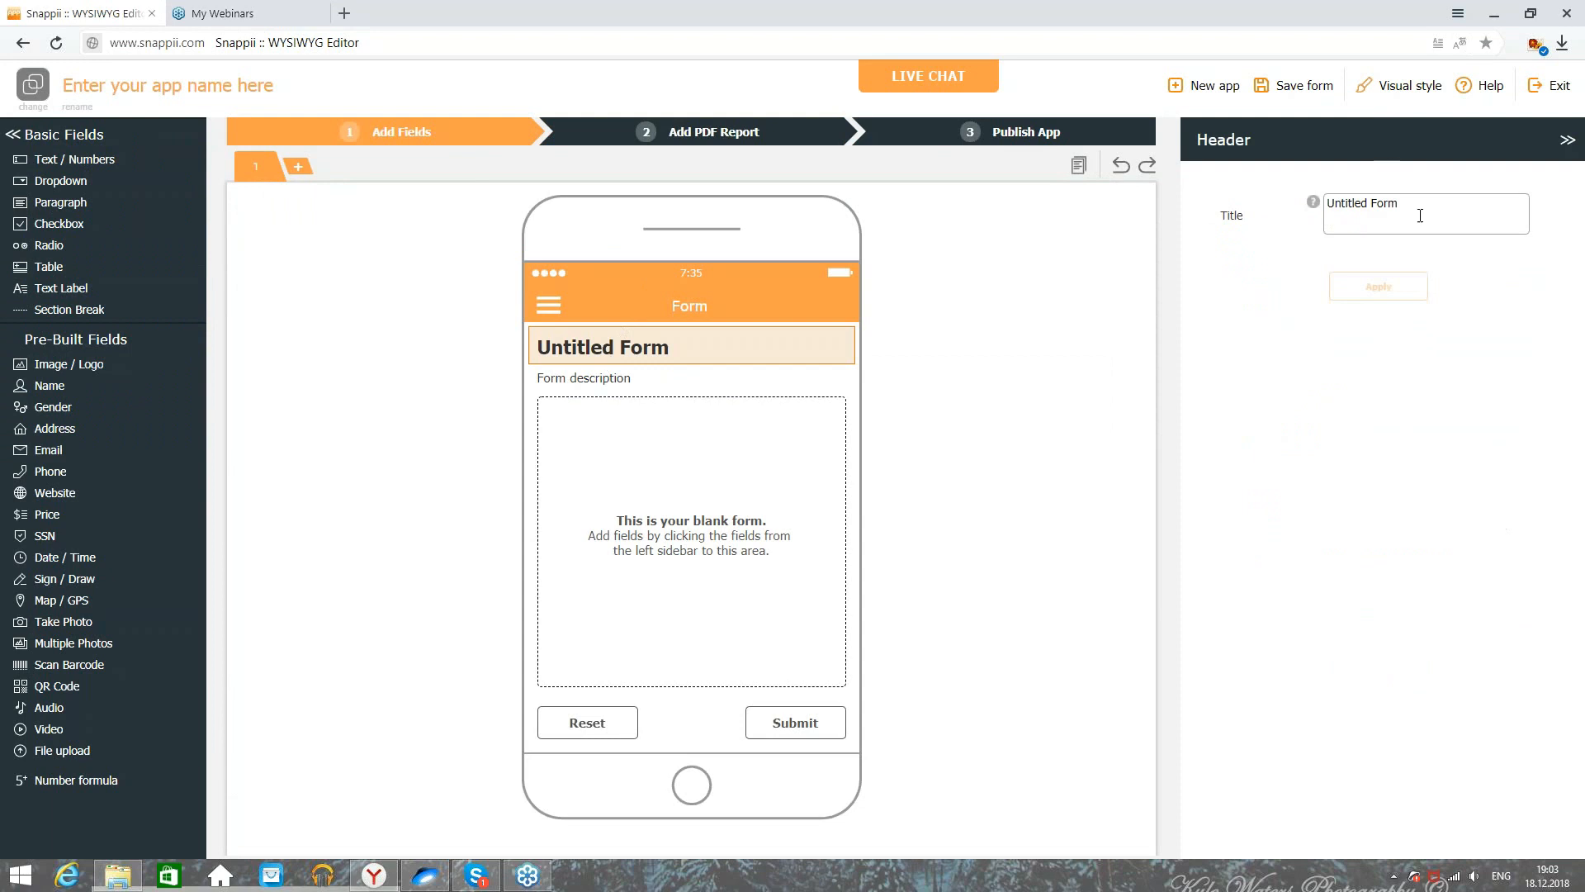
left_click_drag(1415, 212, 1158, 215)
type("Construcit")
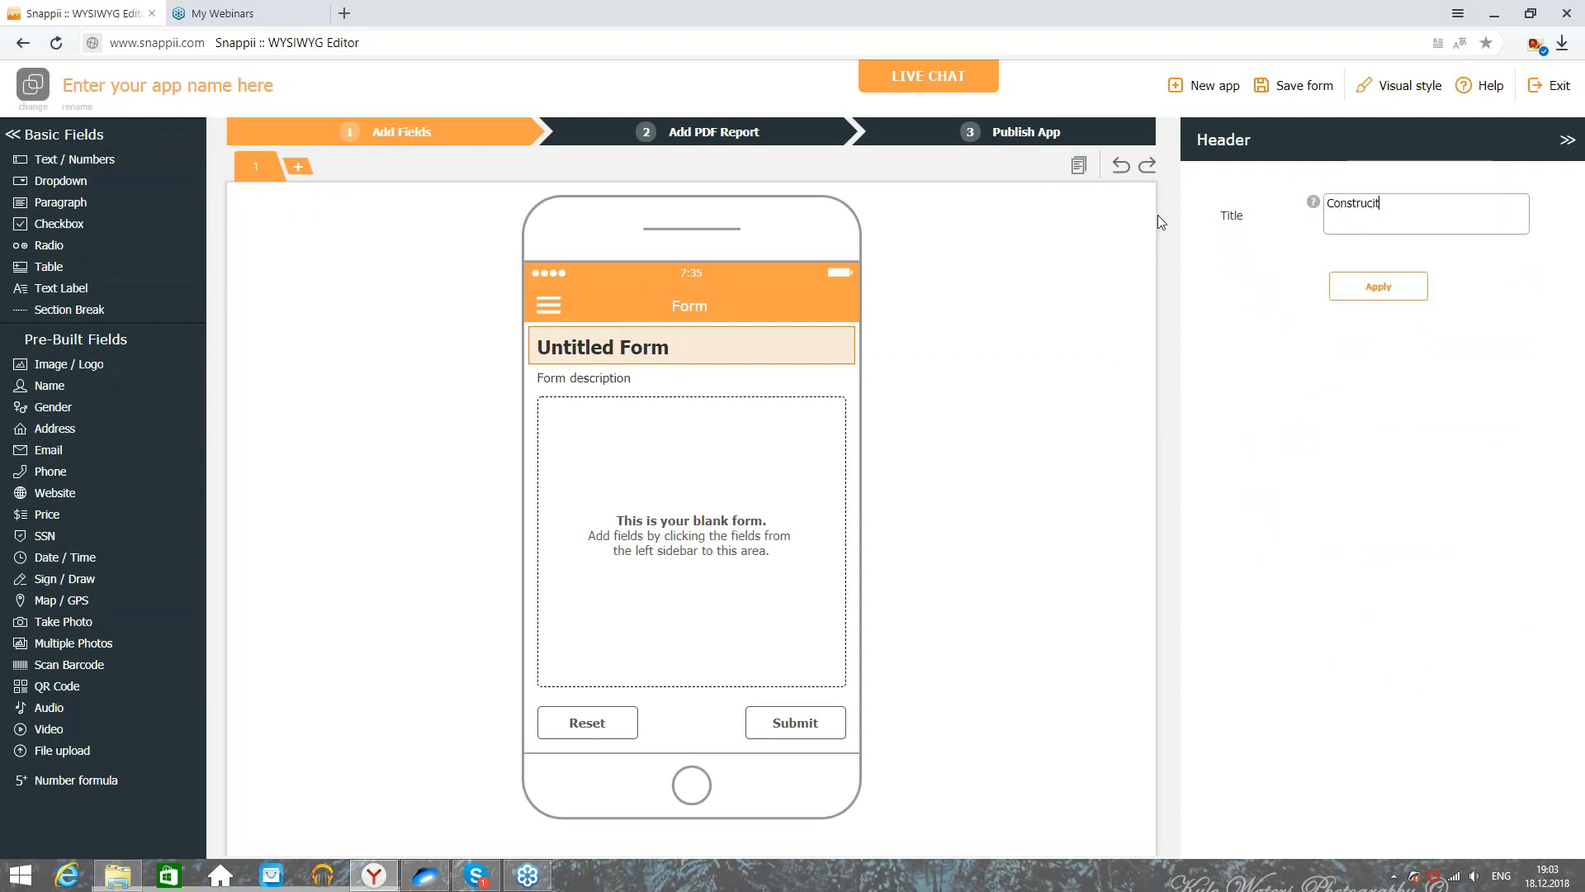
type("on Equioment")
left_click(1362, 286)
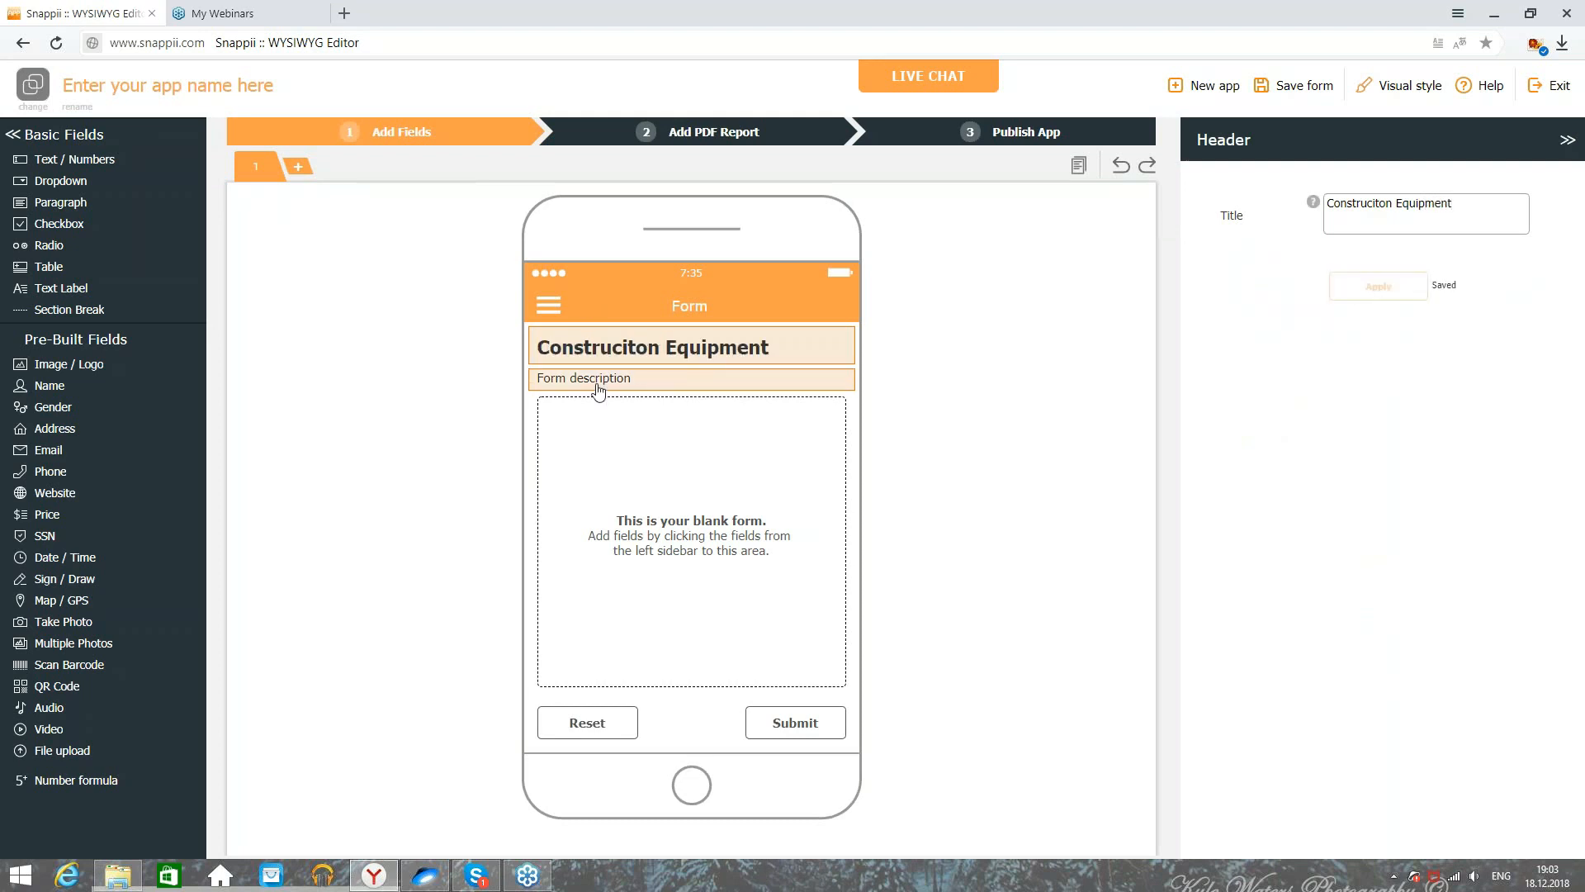
Step: Change the form description to 'Tracker' and check the Equipment label in the report
left_click(598, 391)
left_click_drag(1466, 219, 1247, 221)
type("Tracker")
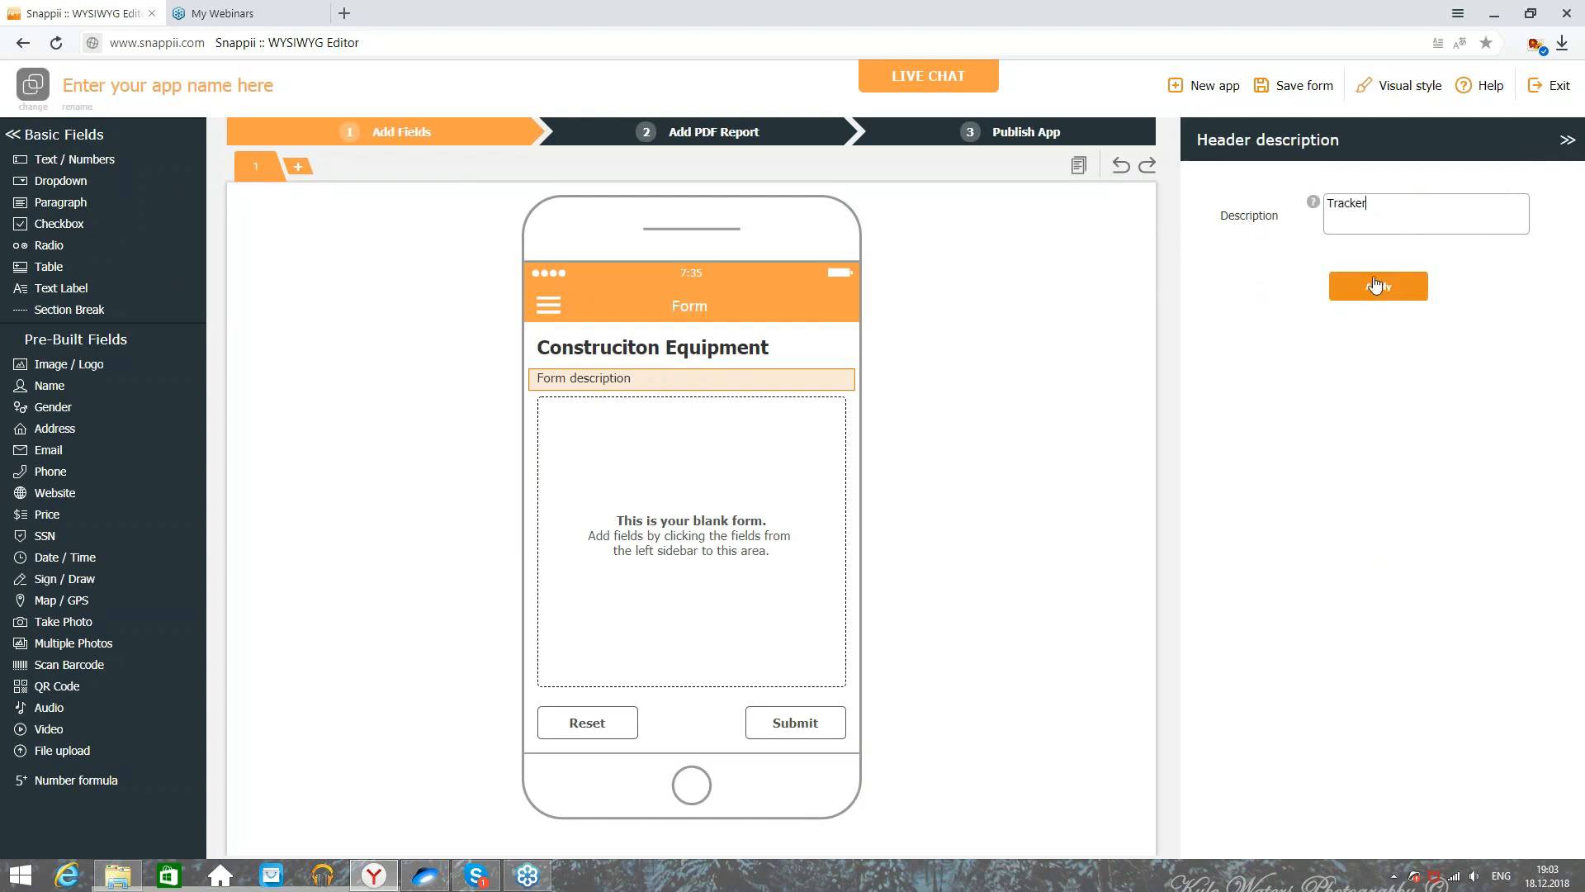
left_click(1374, 289)
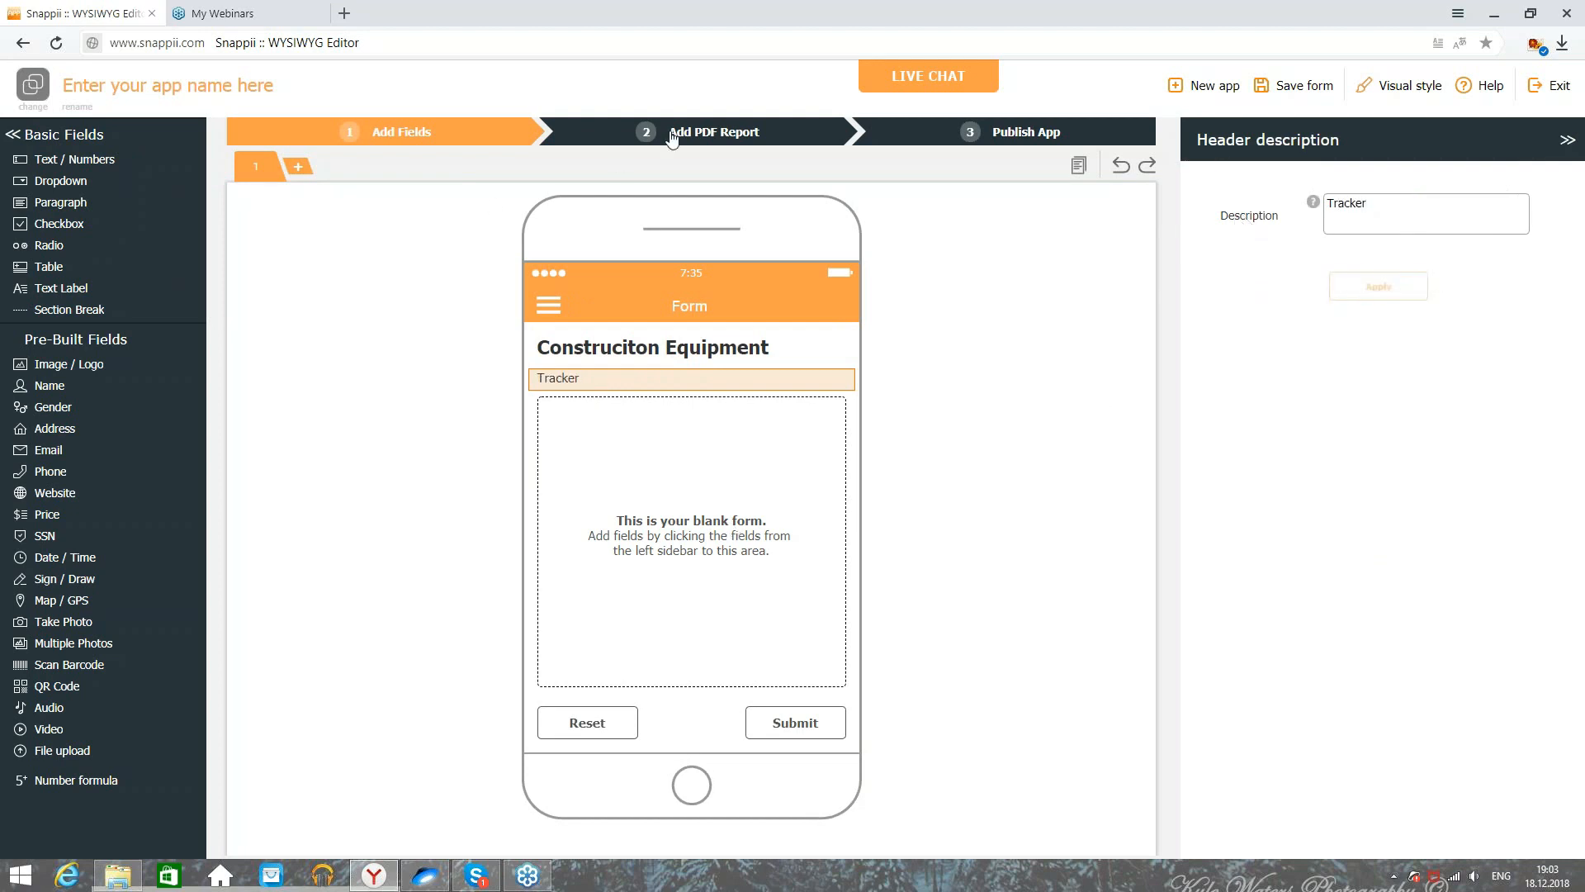
left_click(673, 136)
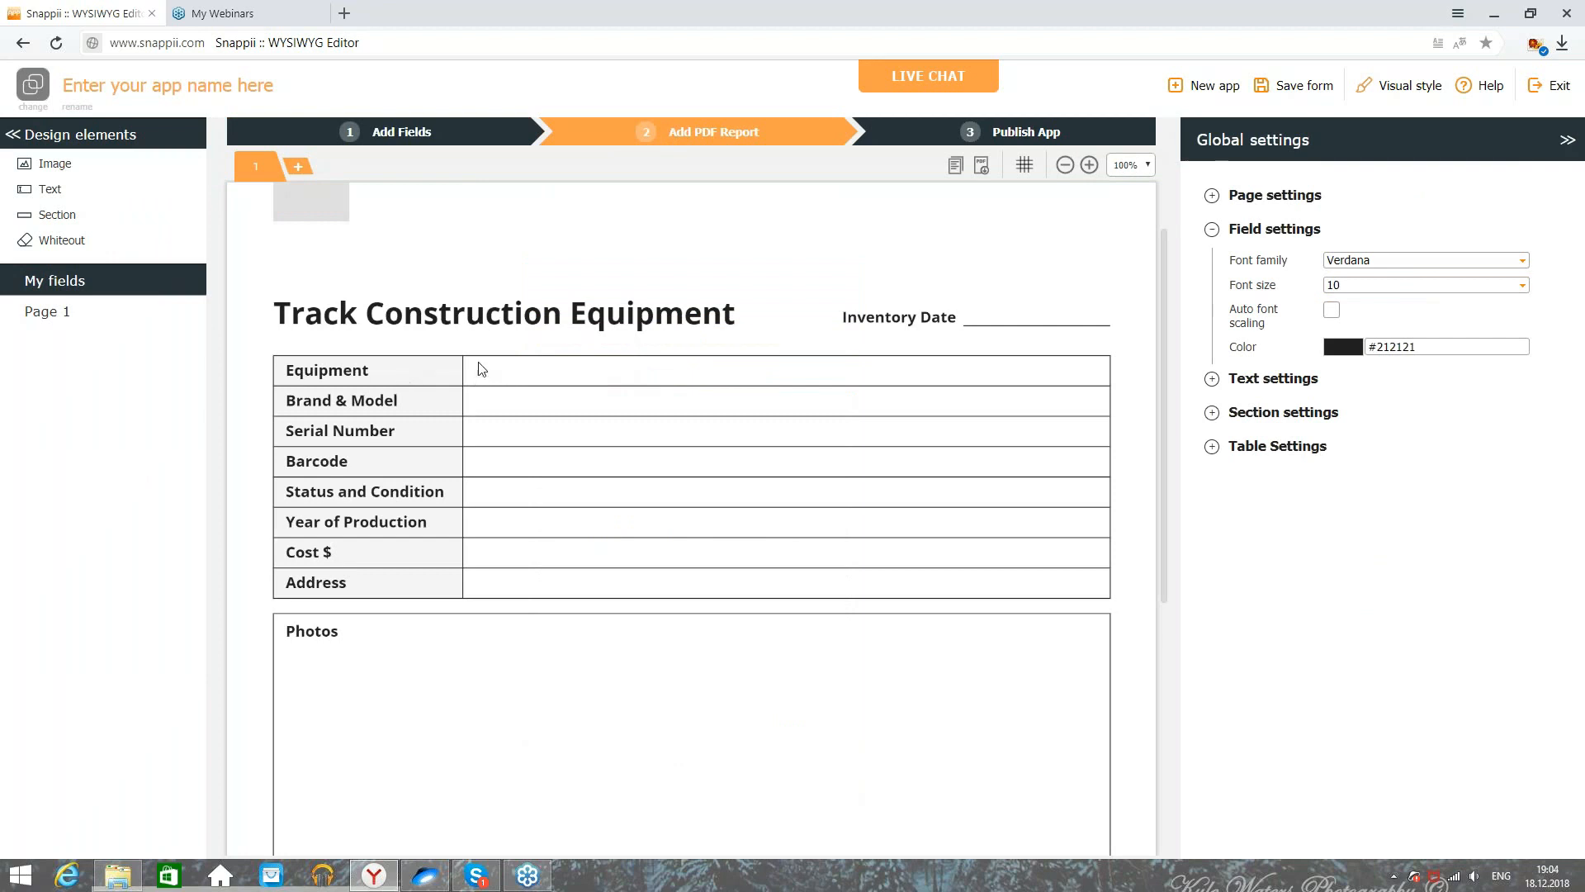
left_click(373, 370)
left_click(449, 139)
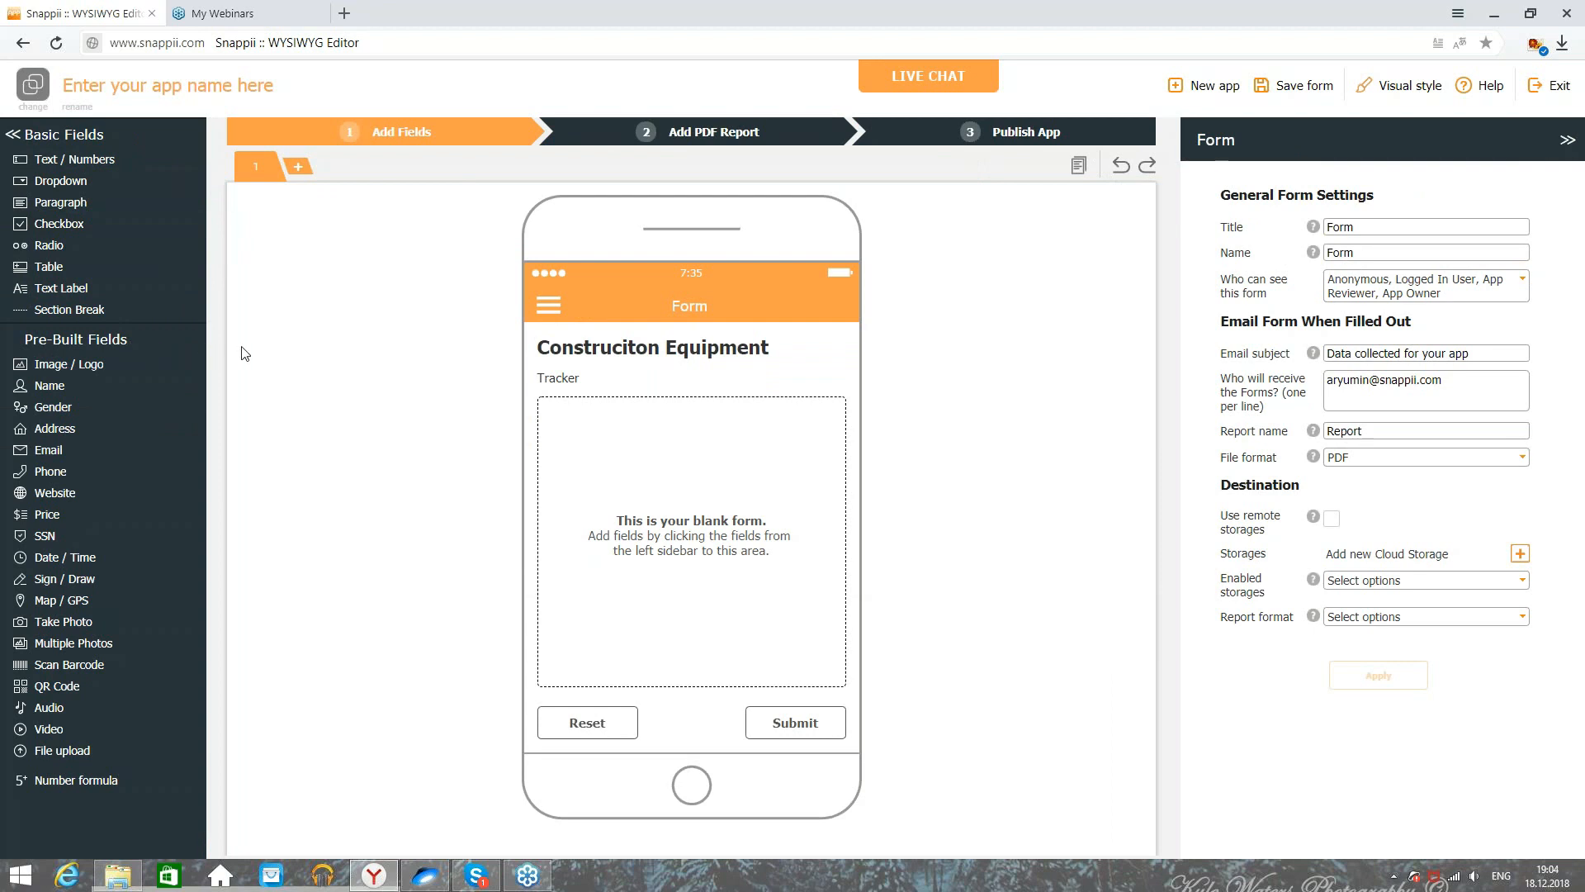
Step: Add a text field titled Equipment with speech to text turned off
left_click(85, 163)
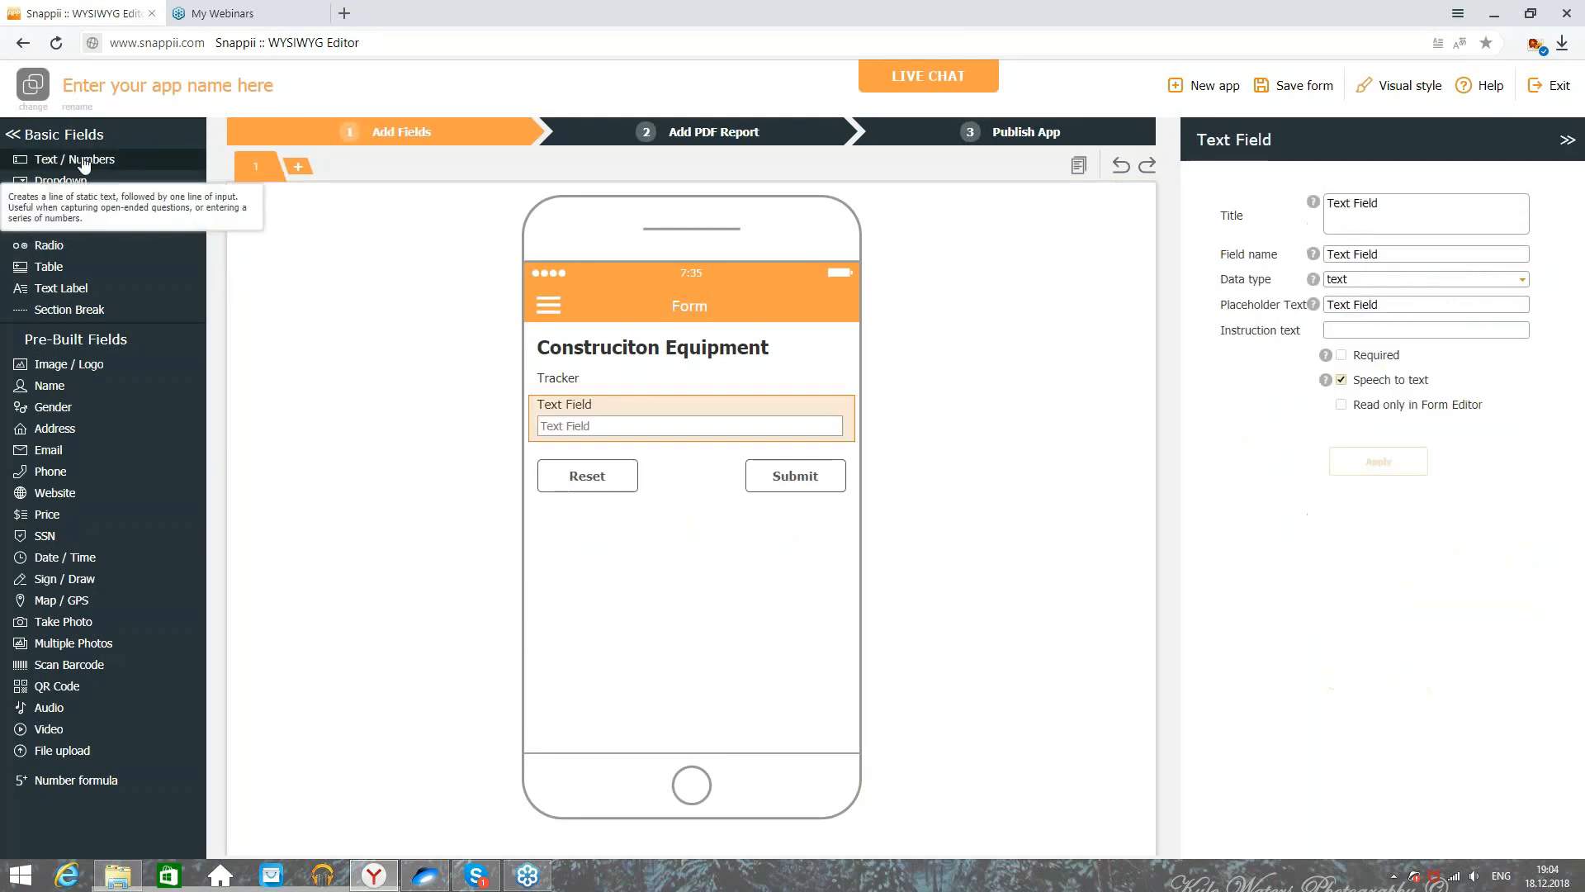
left_click_drag(1473, 213, 1292, 212)
type("Equipment")
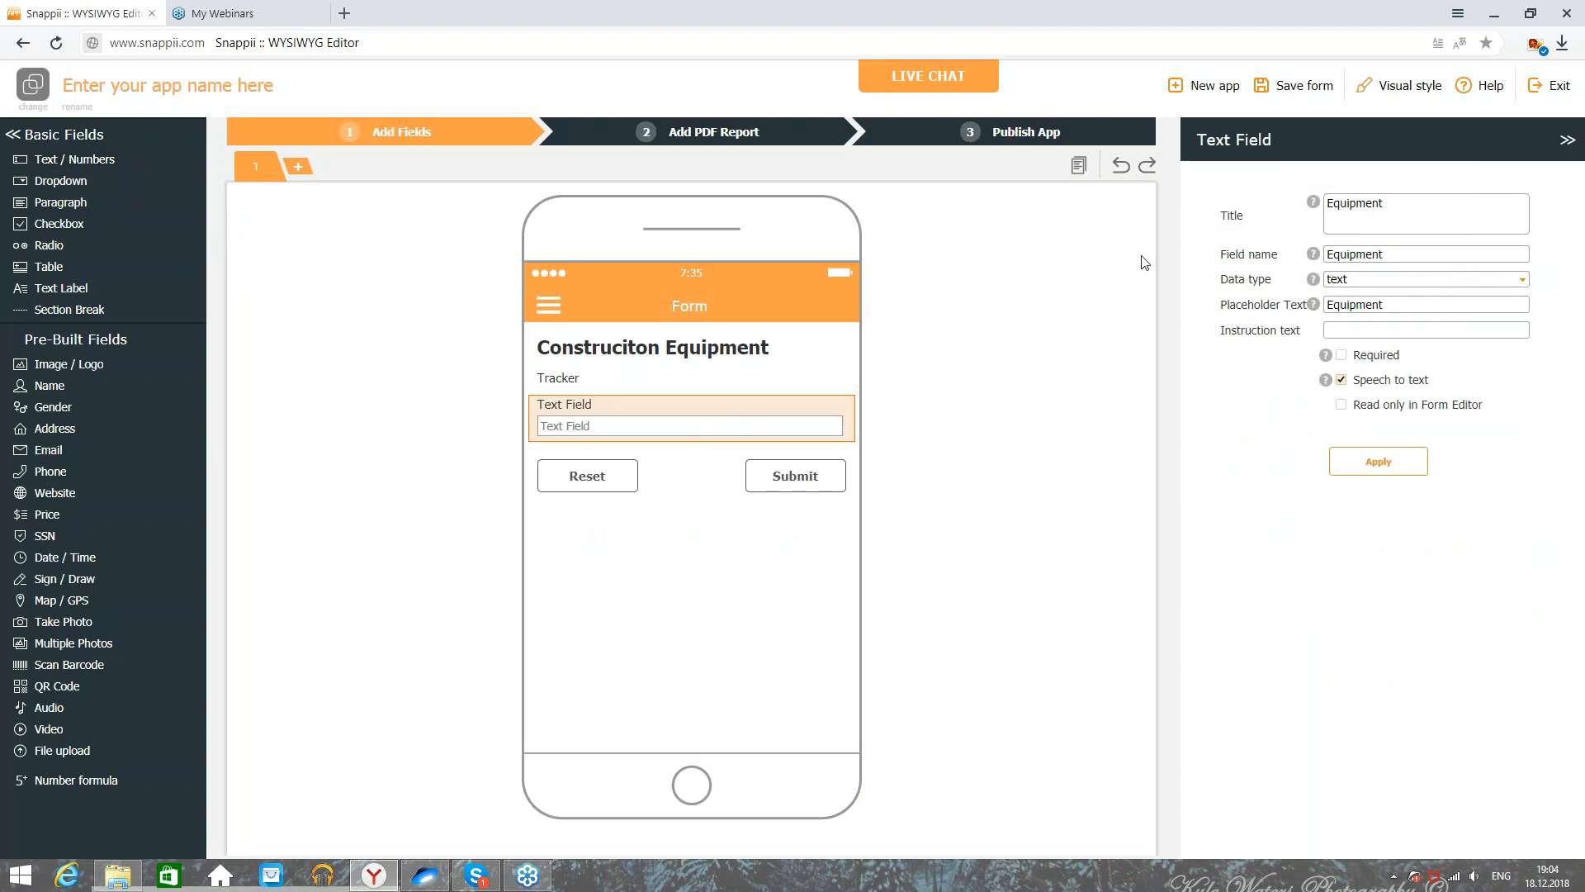
left_click(1341, 380)
left_click(1375, 454)
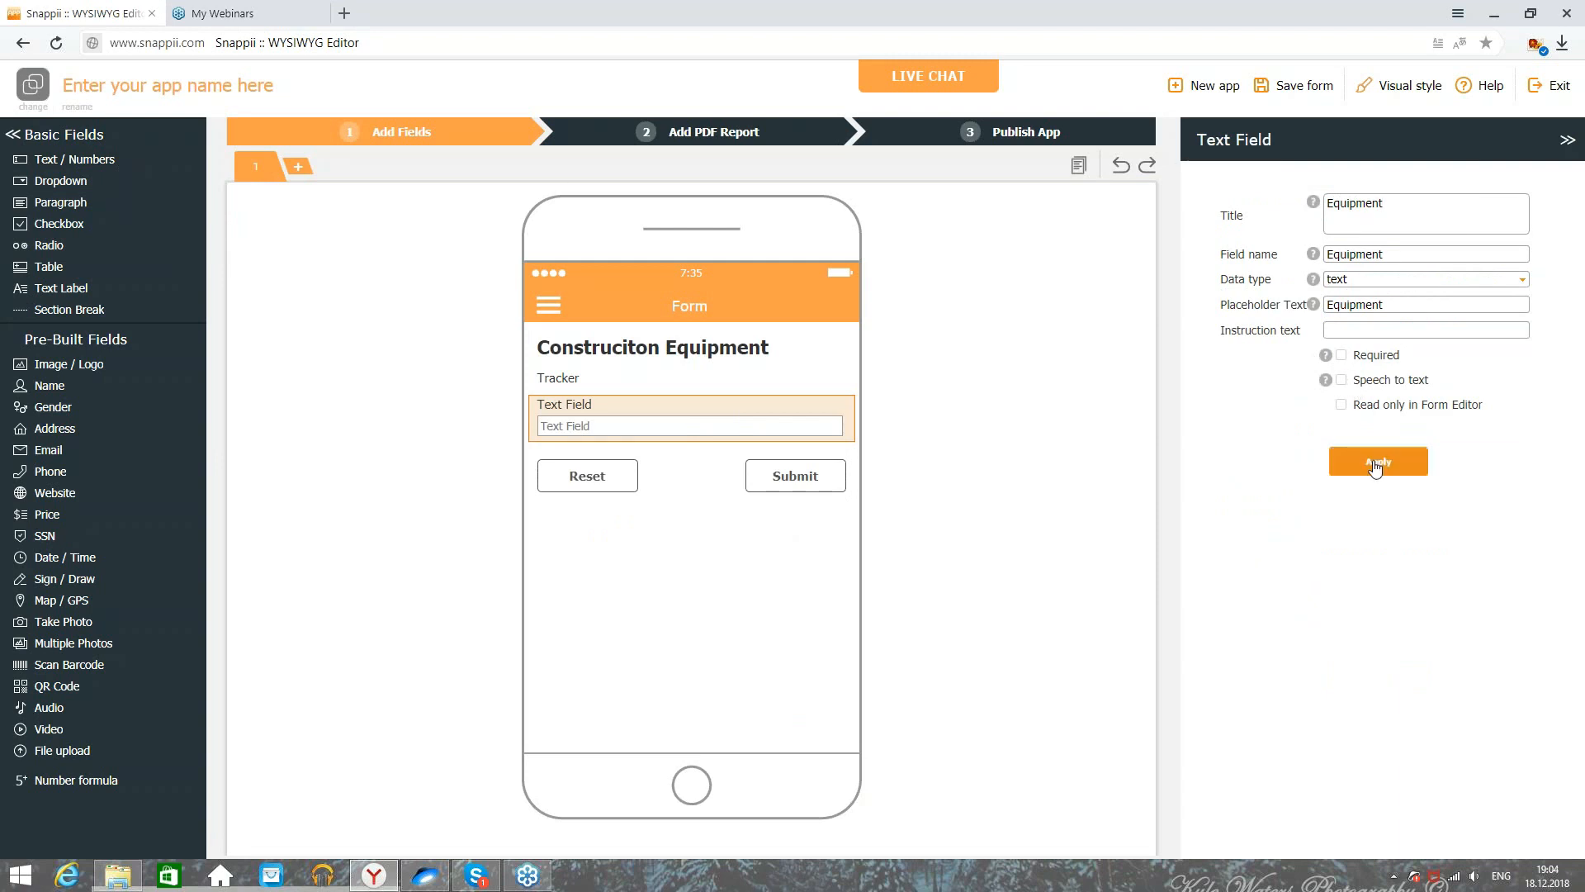
Step: Add text fields titled Brand and model and Serial number
left_click(108, 172)
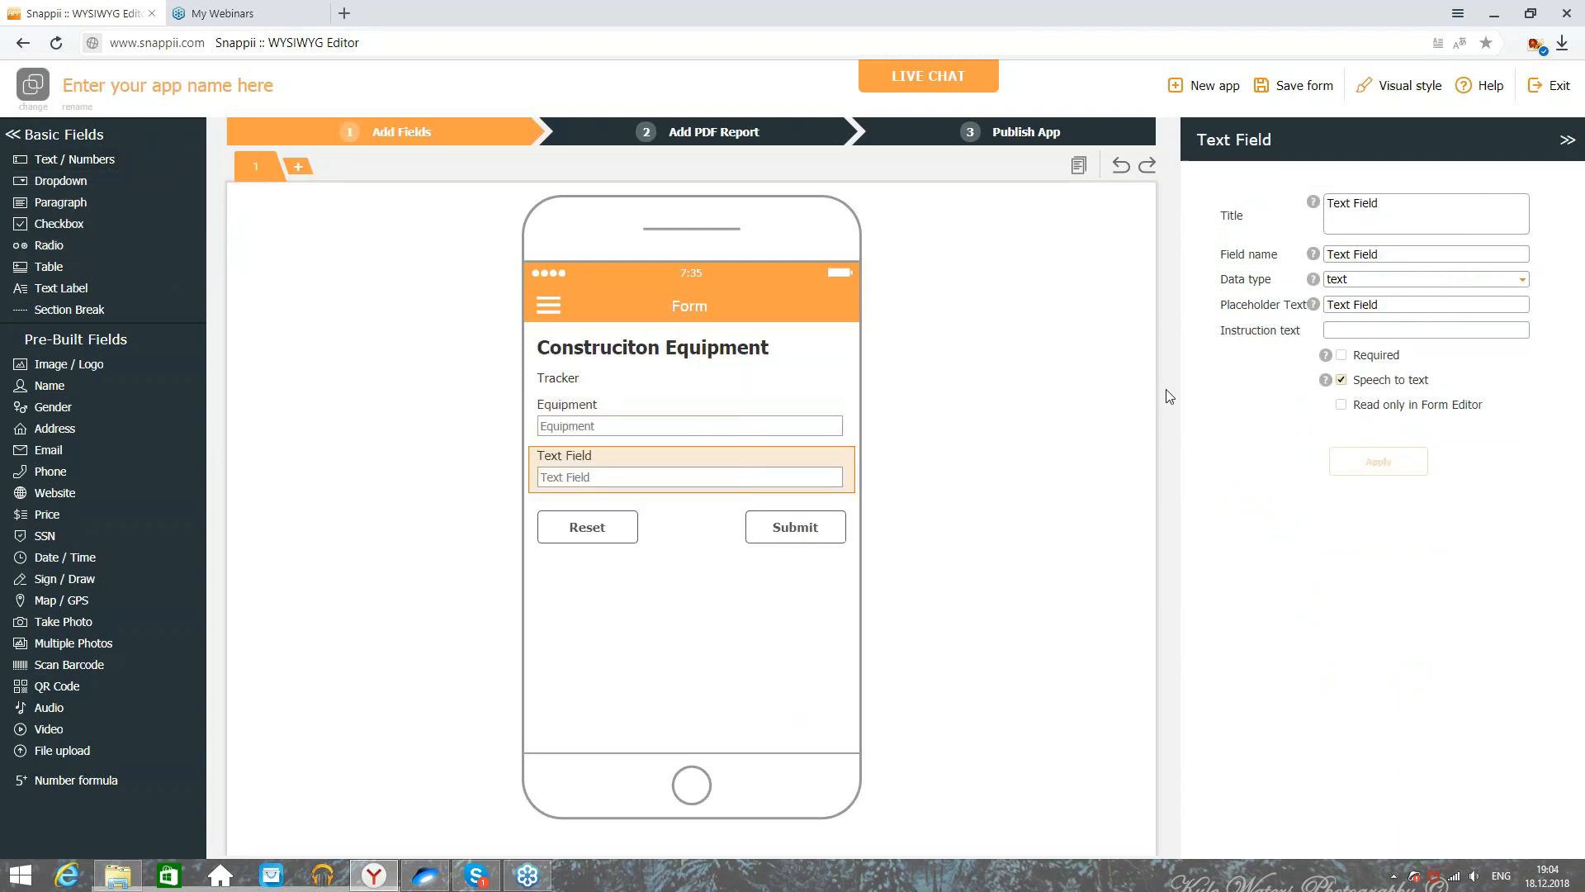
type("Brand")
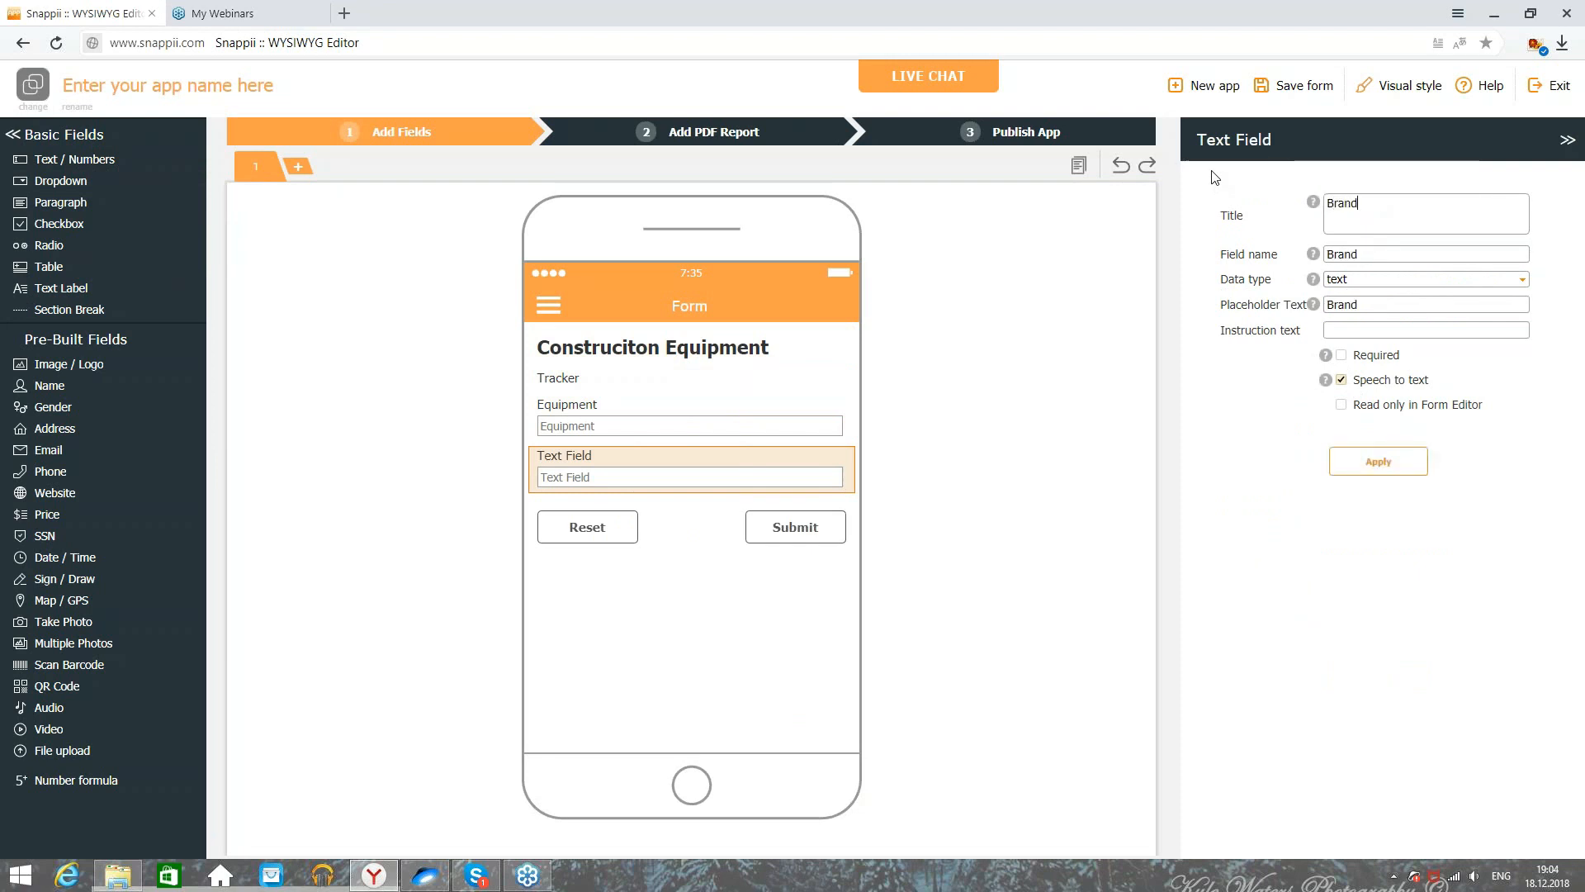
type(" and model")
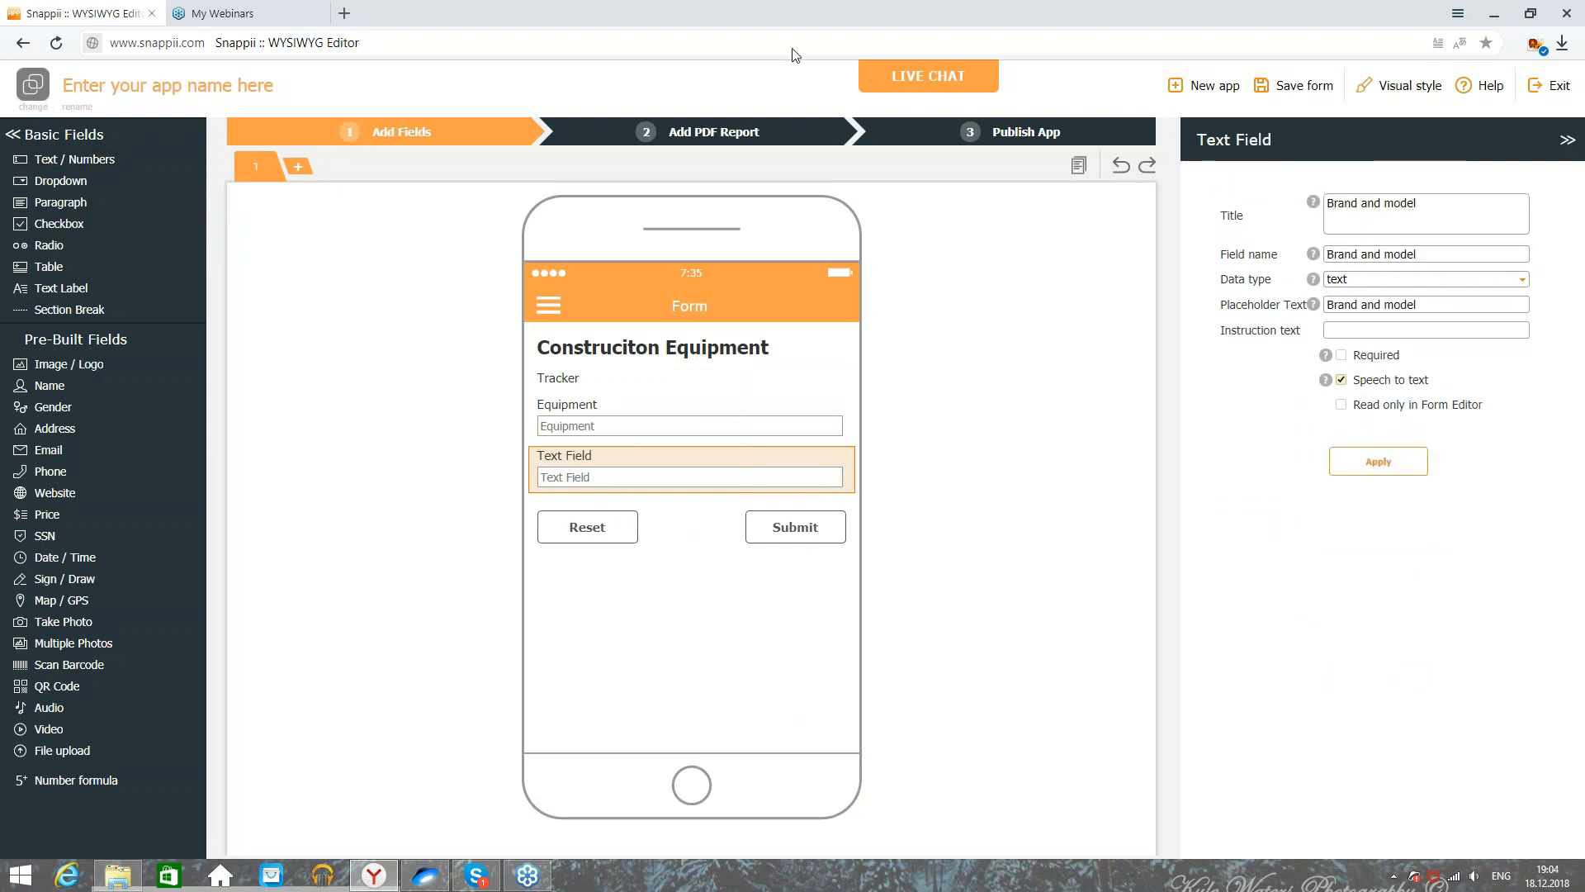
left_click(1343, 382)
left_click(1354, 461)
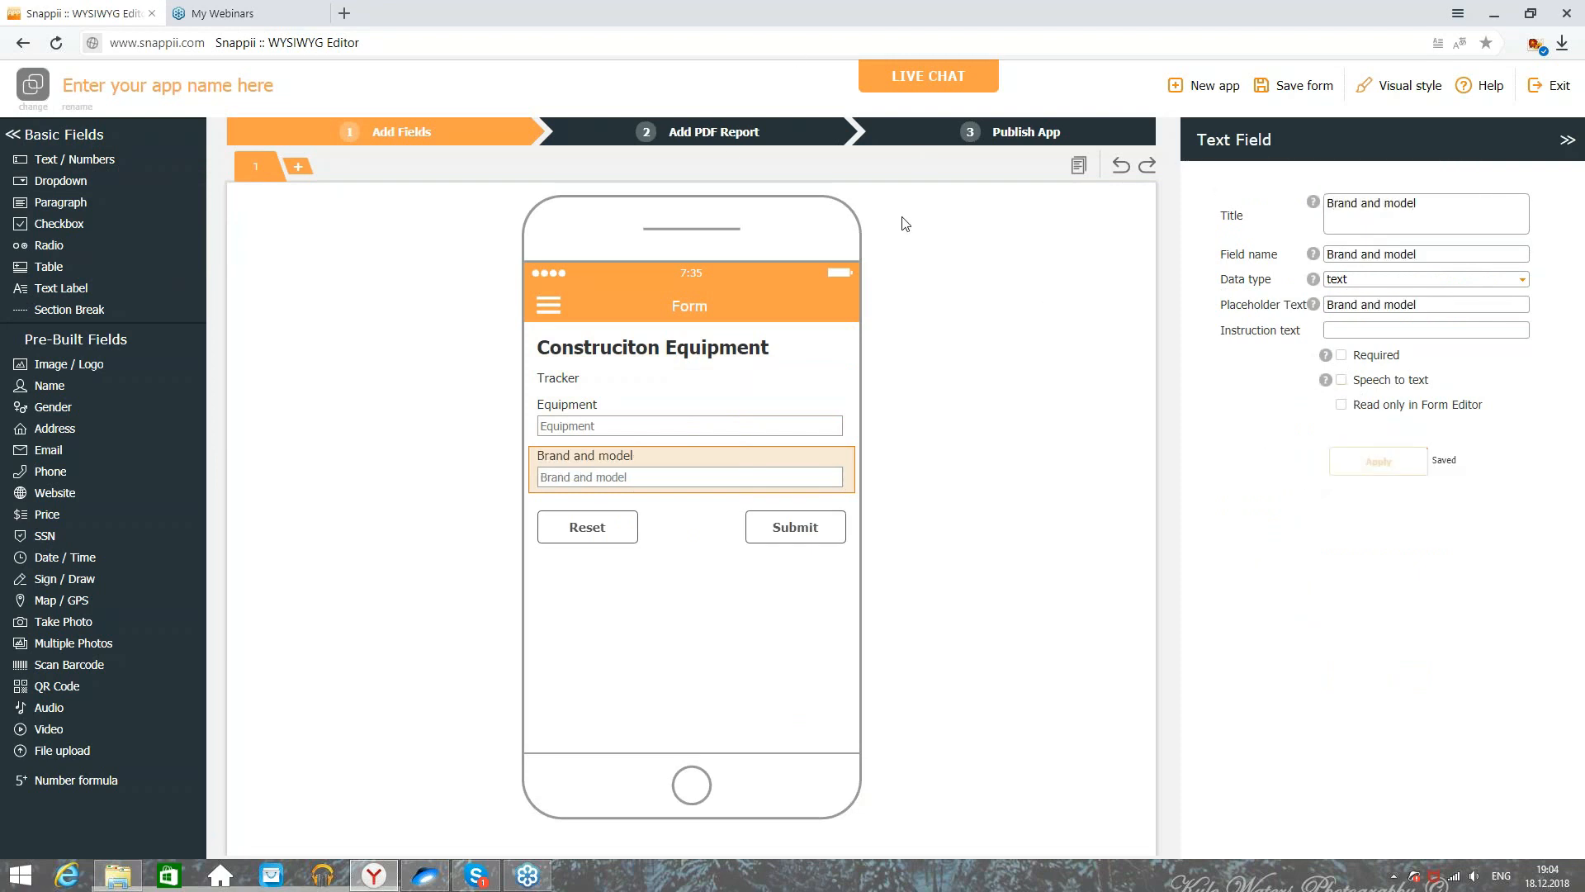
left_click(730, 135)
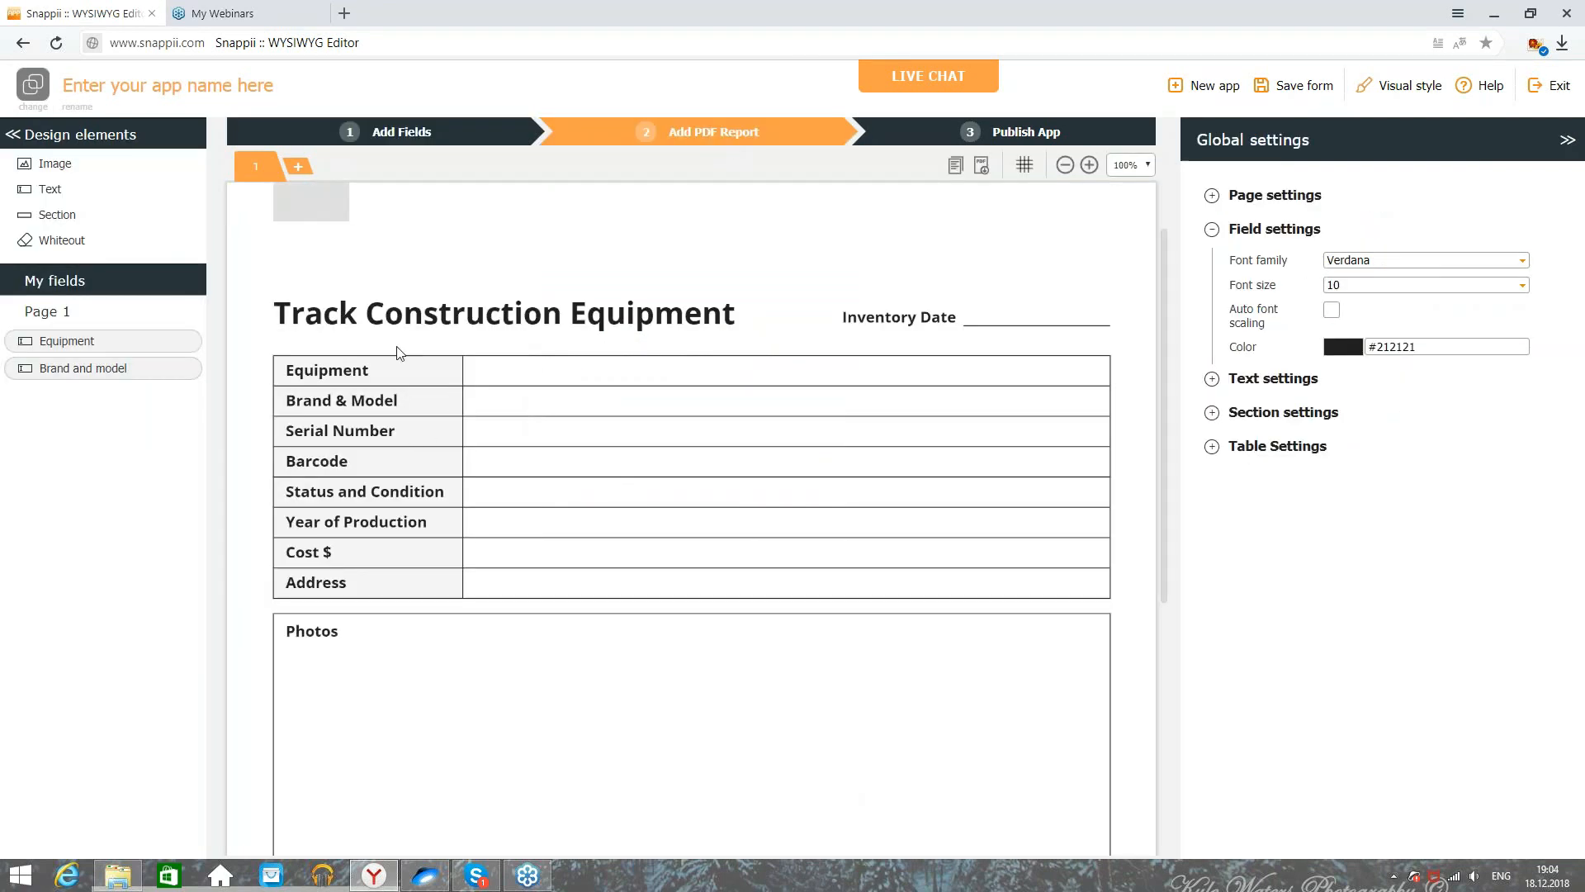
left_click(371, 136)
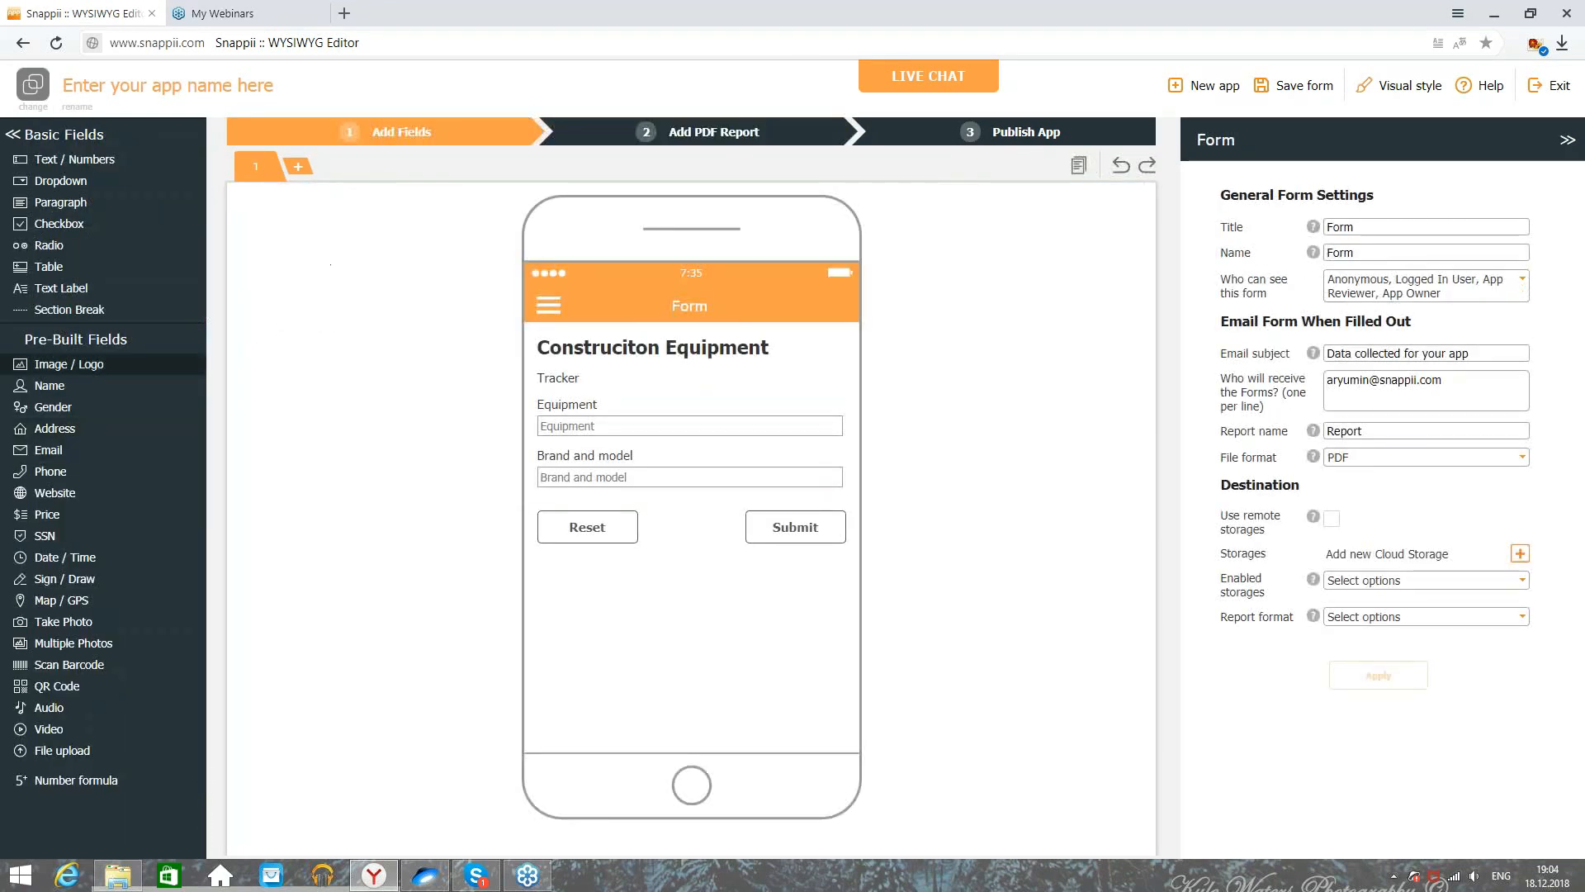
left_click(88, 160)
type("S")
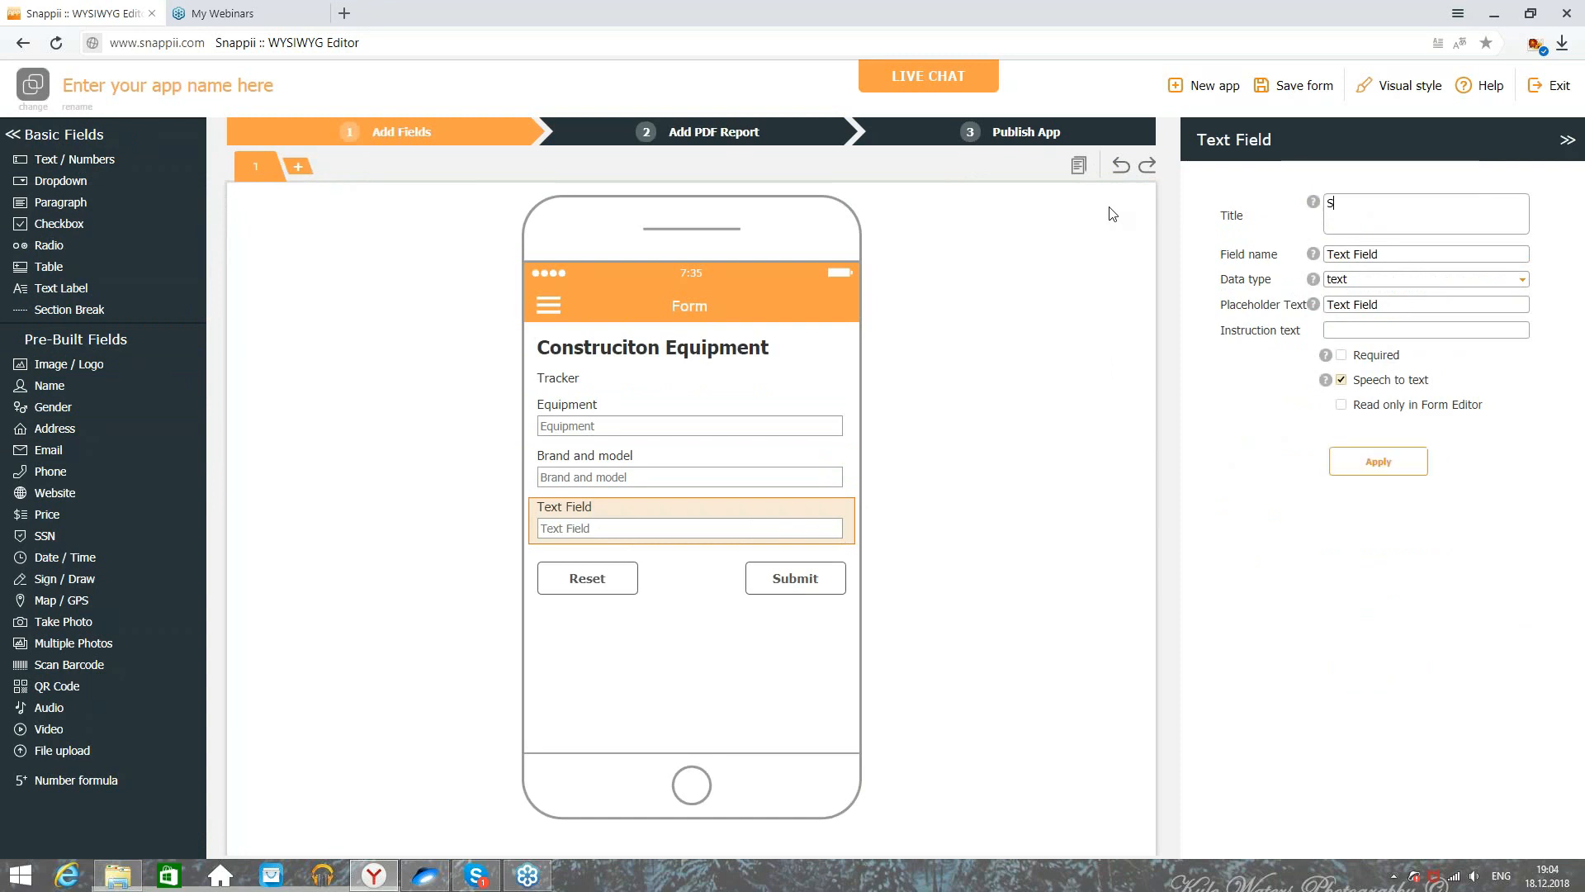
type("erial number")
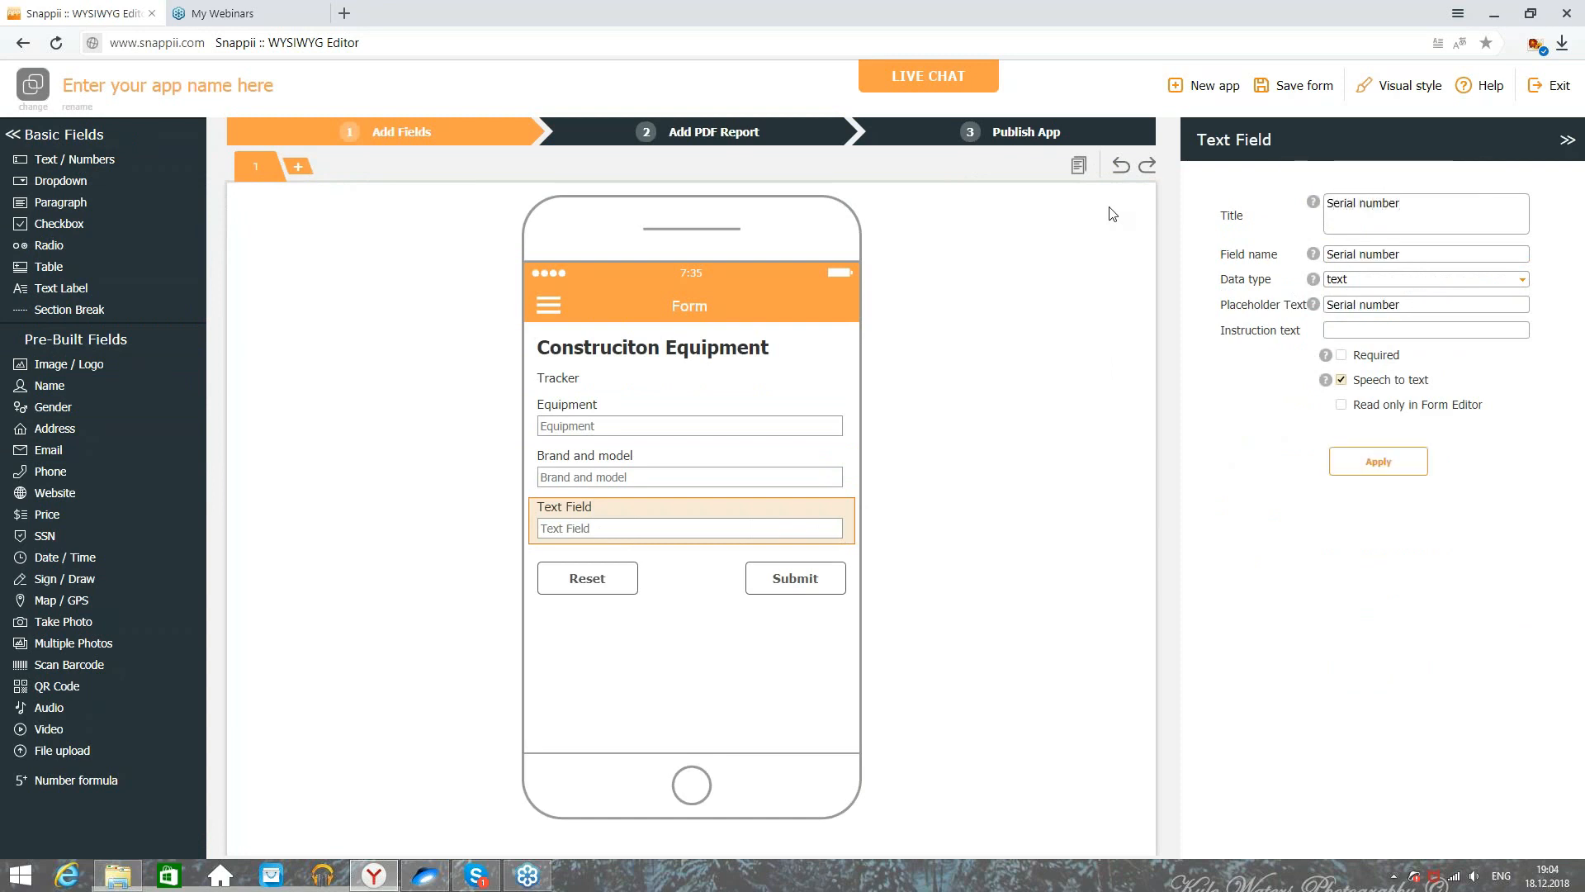
left_click(1374, 466)
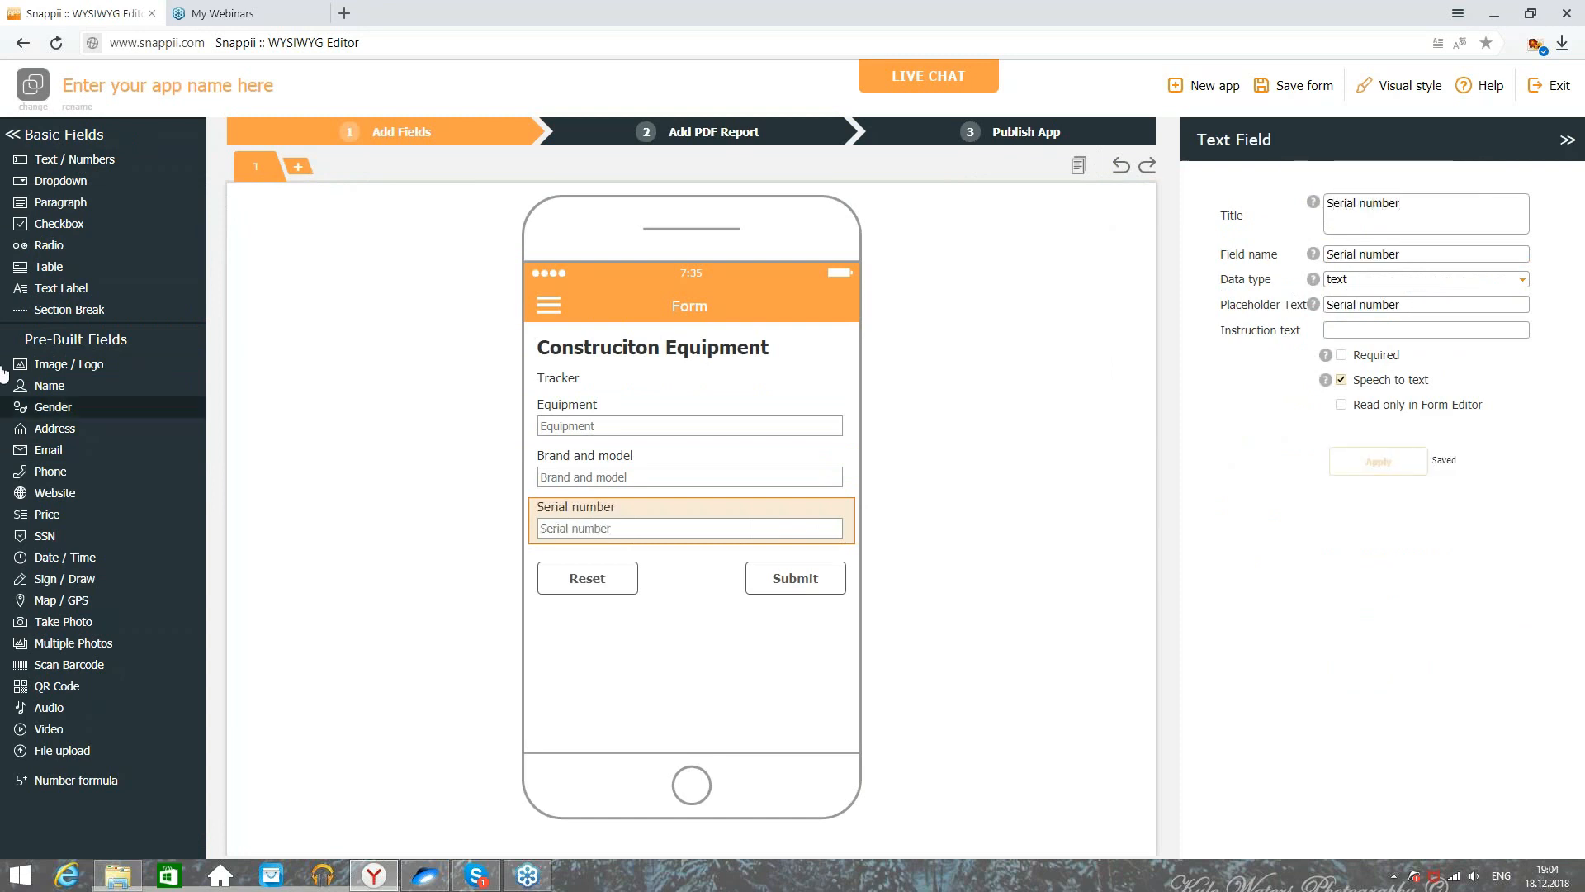
Step: Add a fourth text field, entering Barcode as its title and keeping the text data type
left_click(83, 160)
left_click(1469, 215)
type("Barcode")
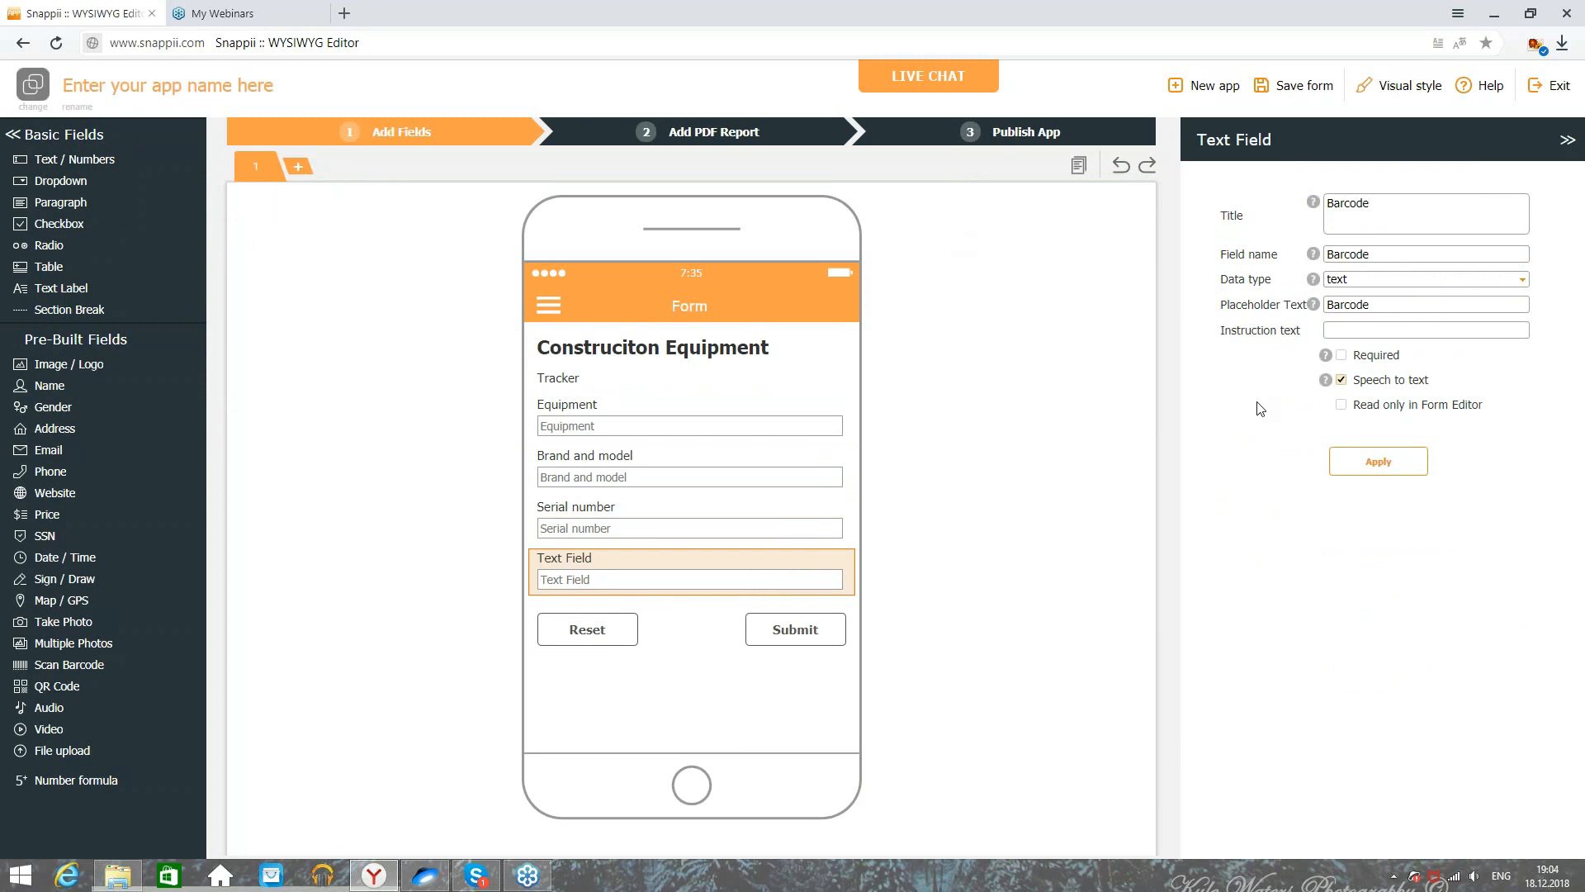
left_click(1361, 277)
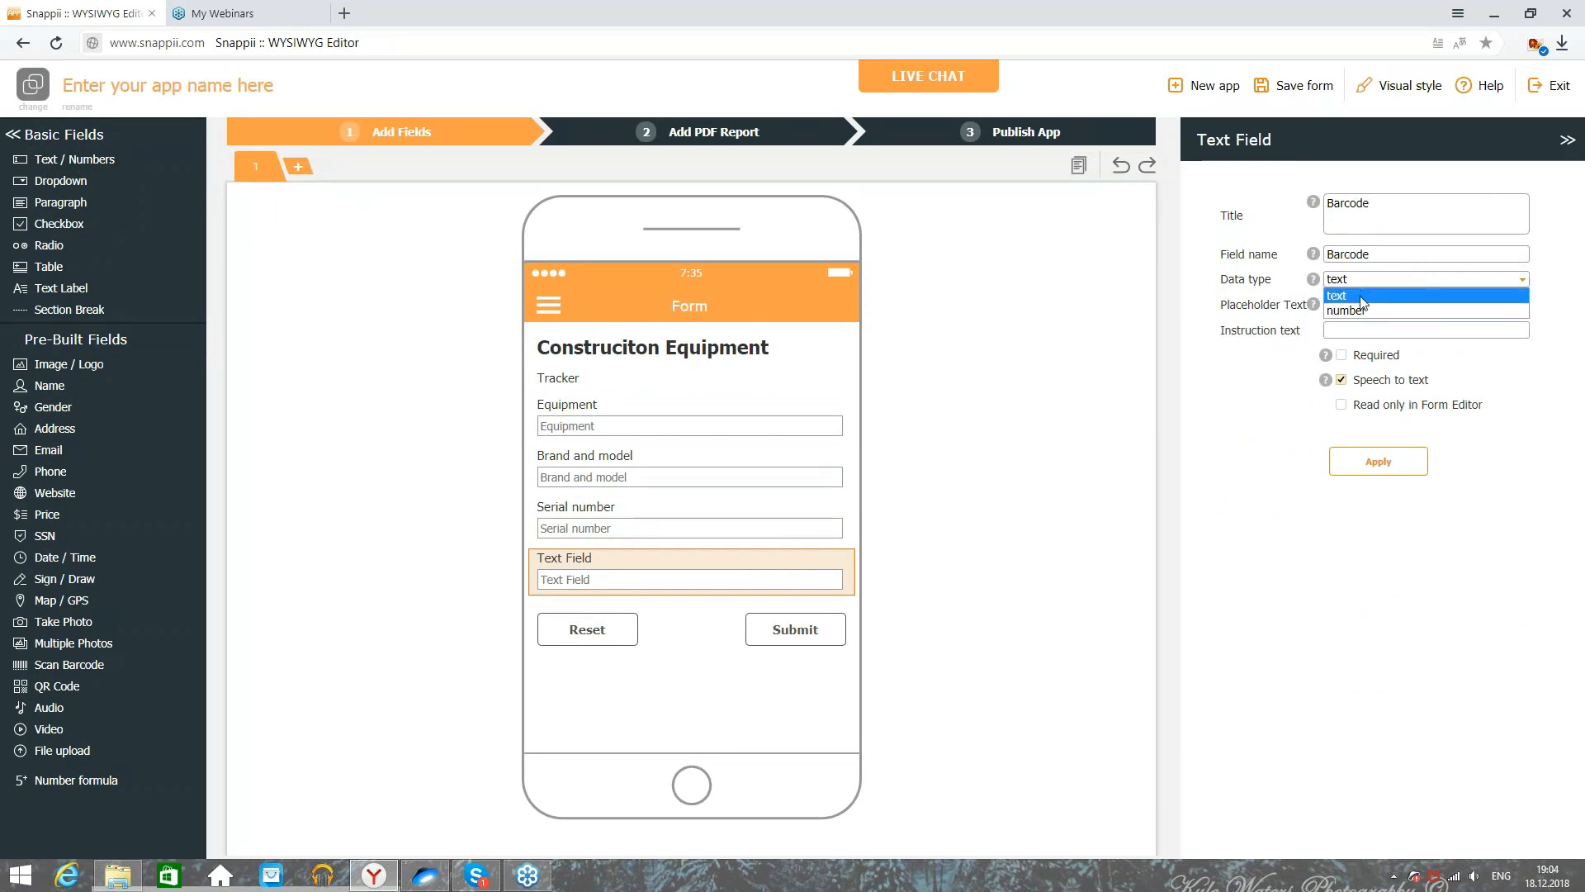
left_click(1361, 295)
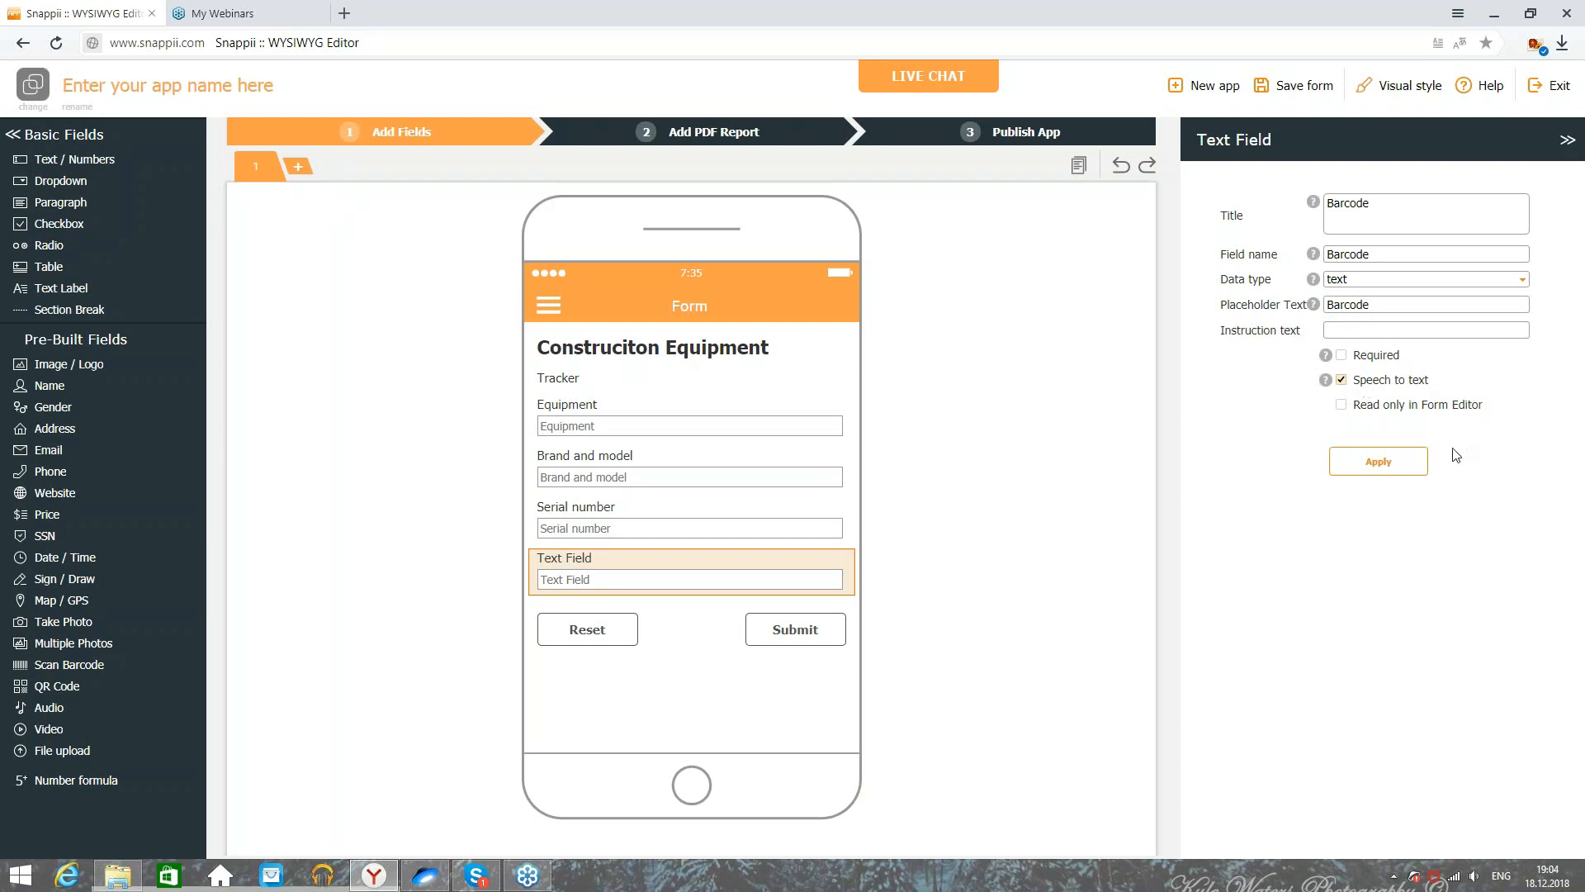
left_click(1387, 459)
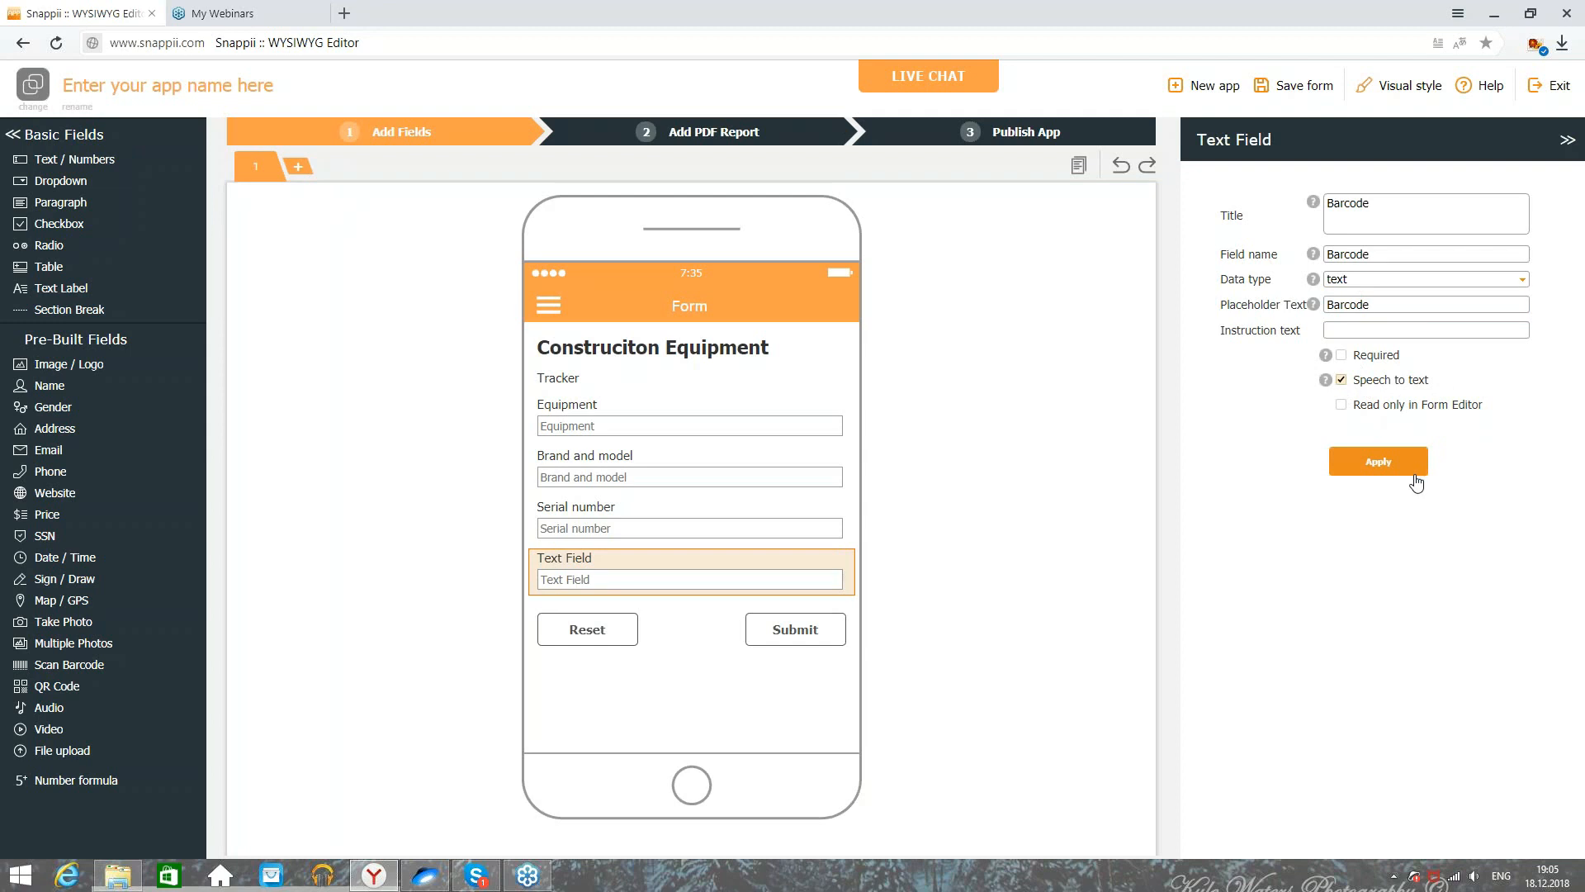
left_click(681, 138)
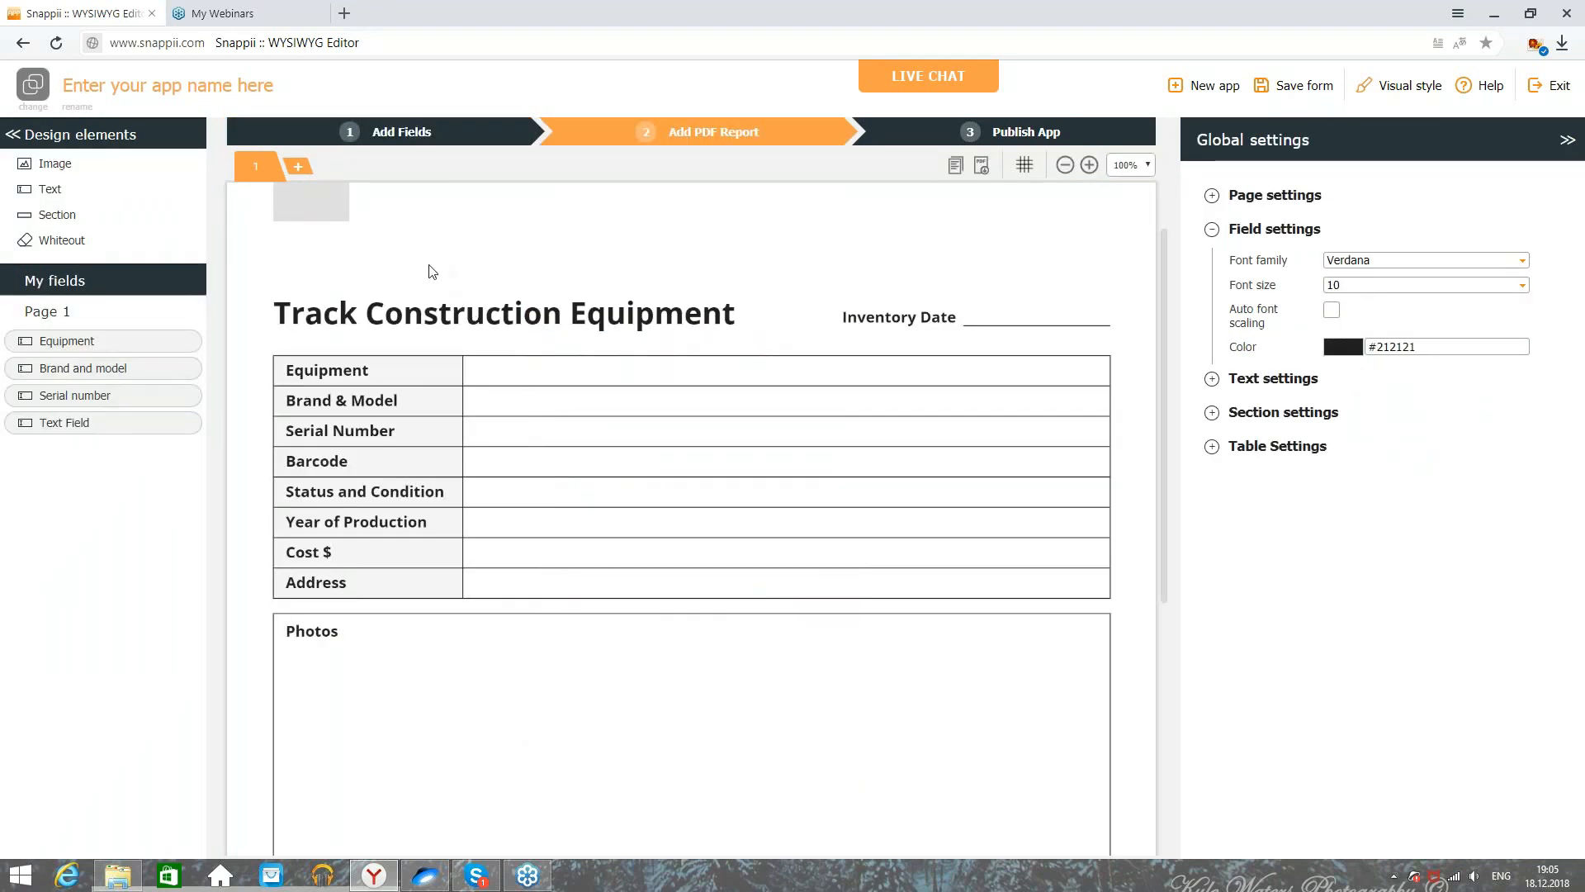
Step: Rename the untitled text field to Year of production with speech to text off
left_click(415, 146)
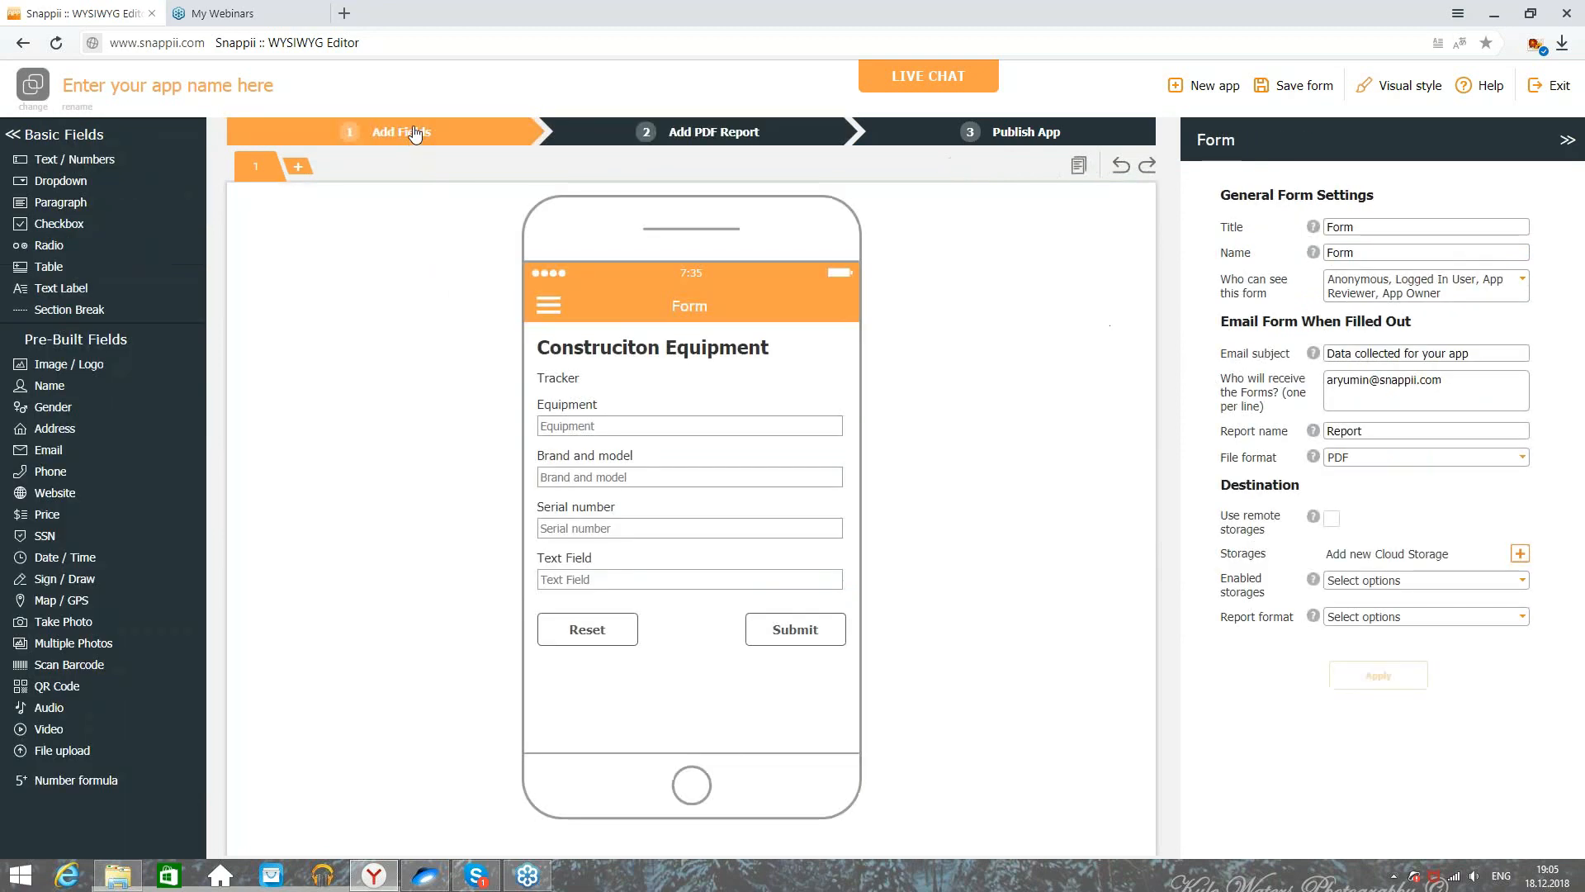
left_click(677, 583)
triple_click(1404, 204)
type("Year of produ")
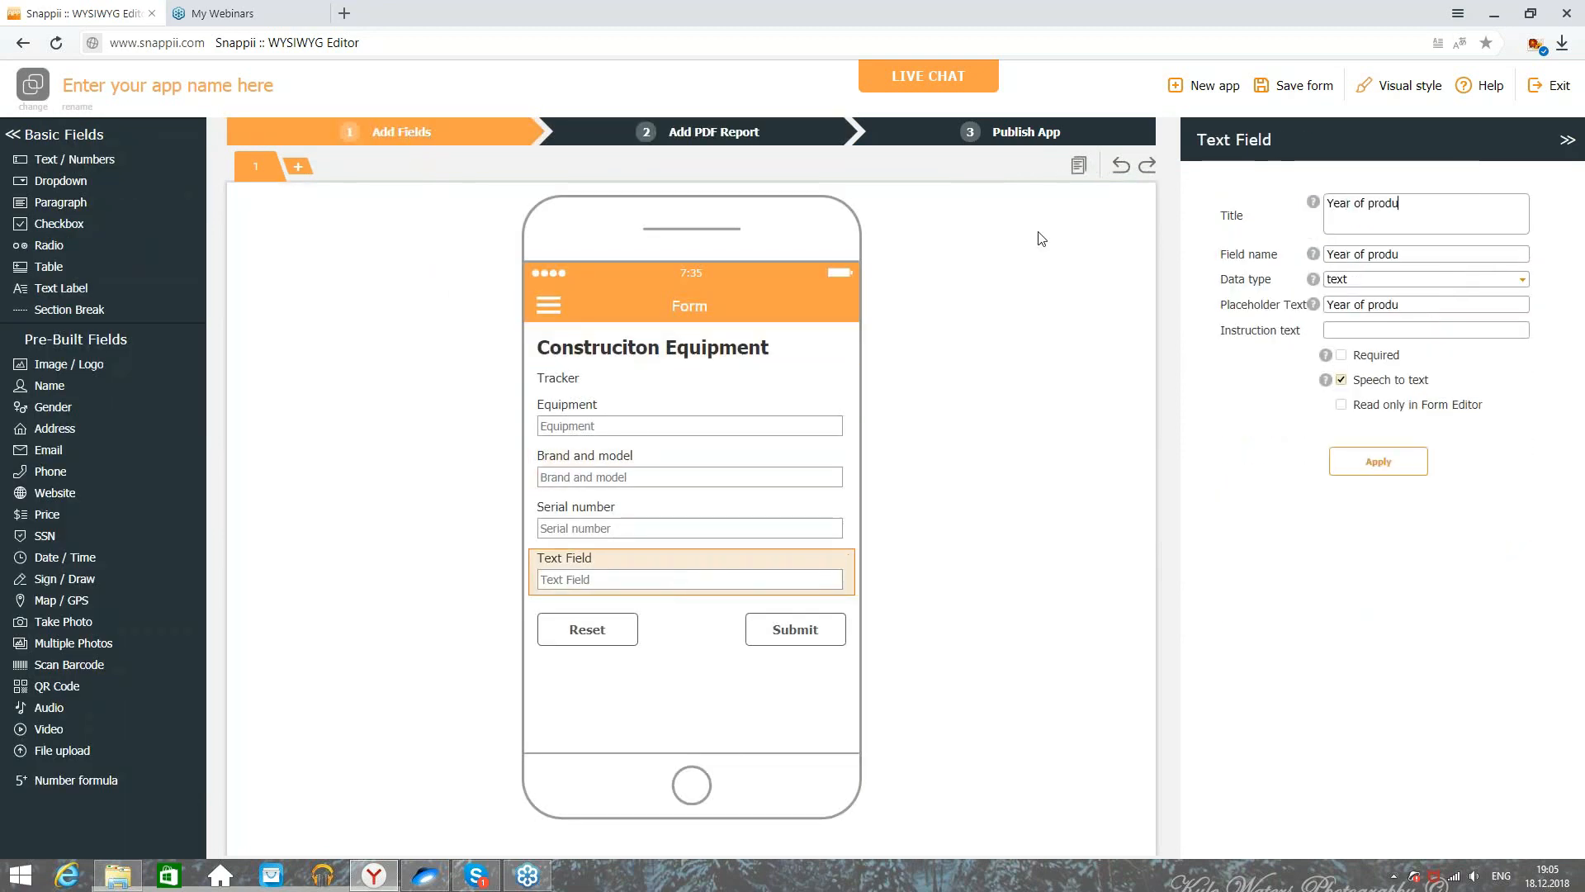
type("ction")
left_click(1342, 381)
left_click(1377, 461)
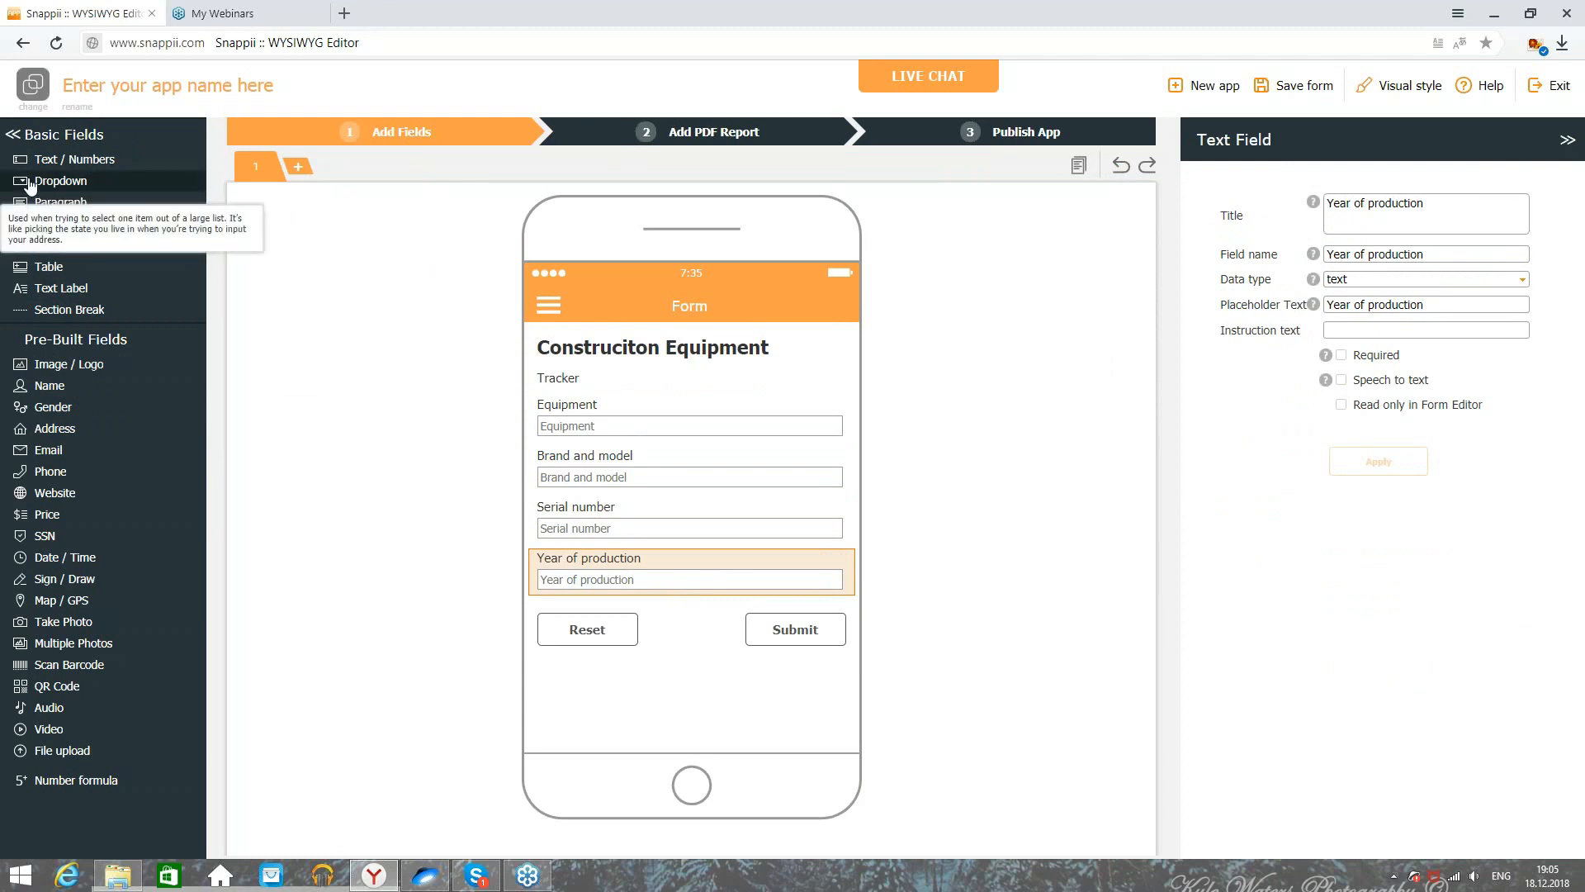
left_click(690, 141)
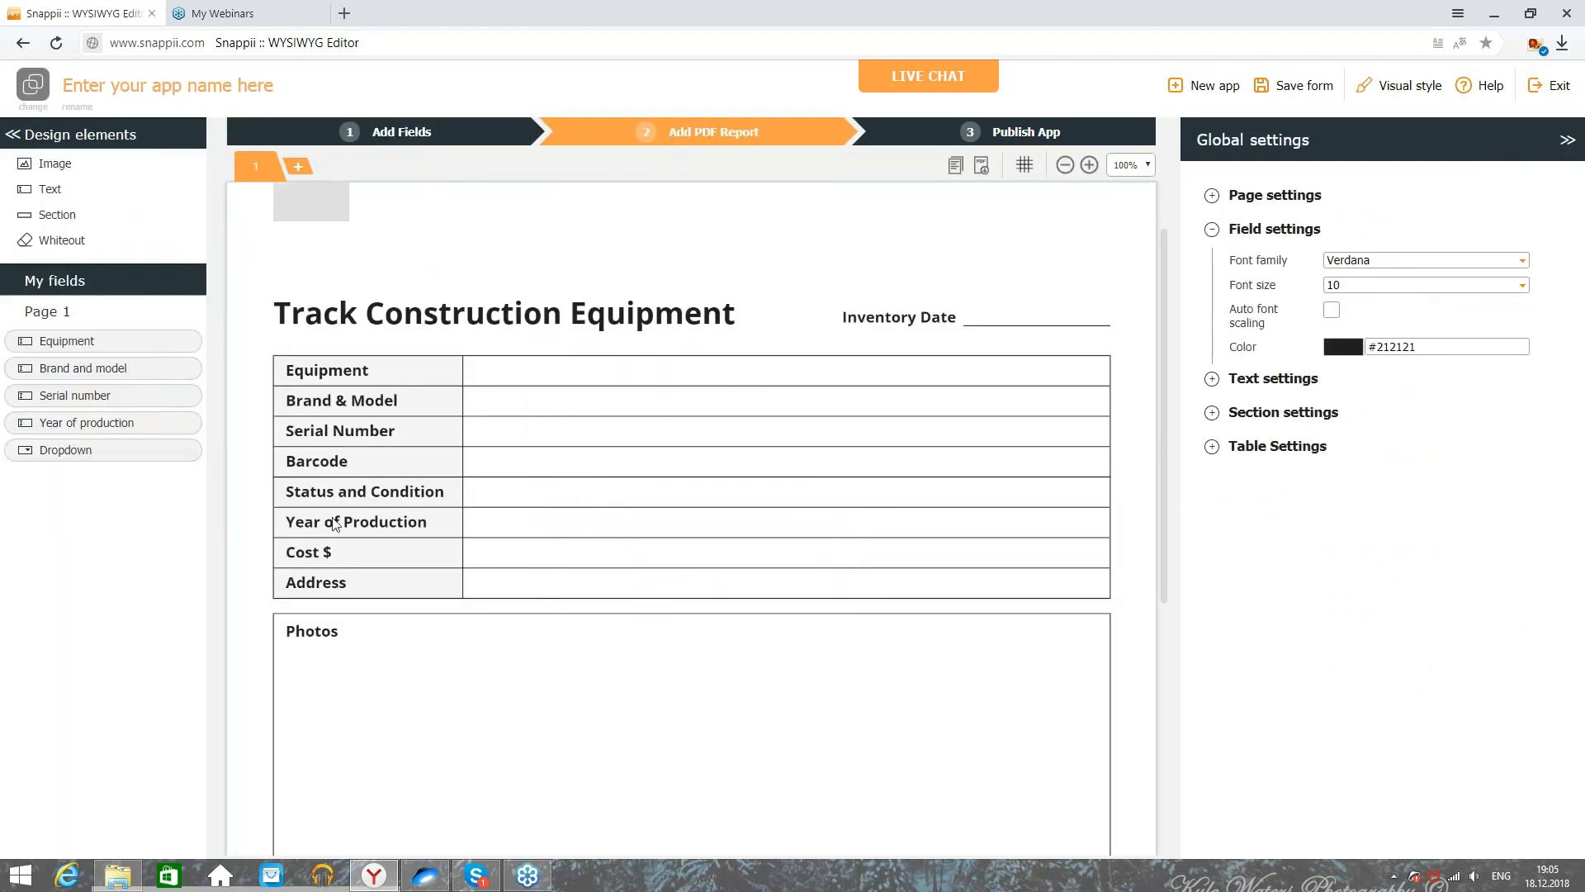
left_click(406, 139)
Step: Set up a Condition dropdown with Brand new, Used and Broken, allowing user-added options
left_click(703, 640)
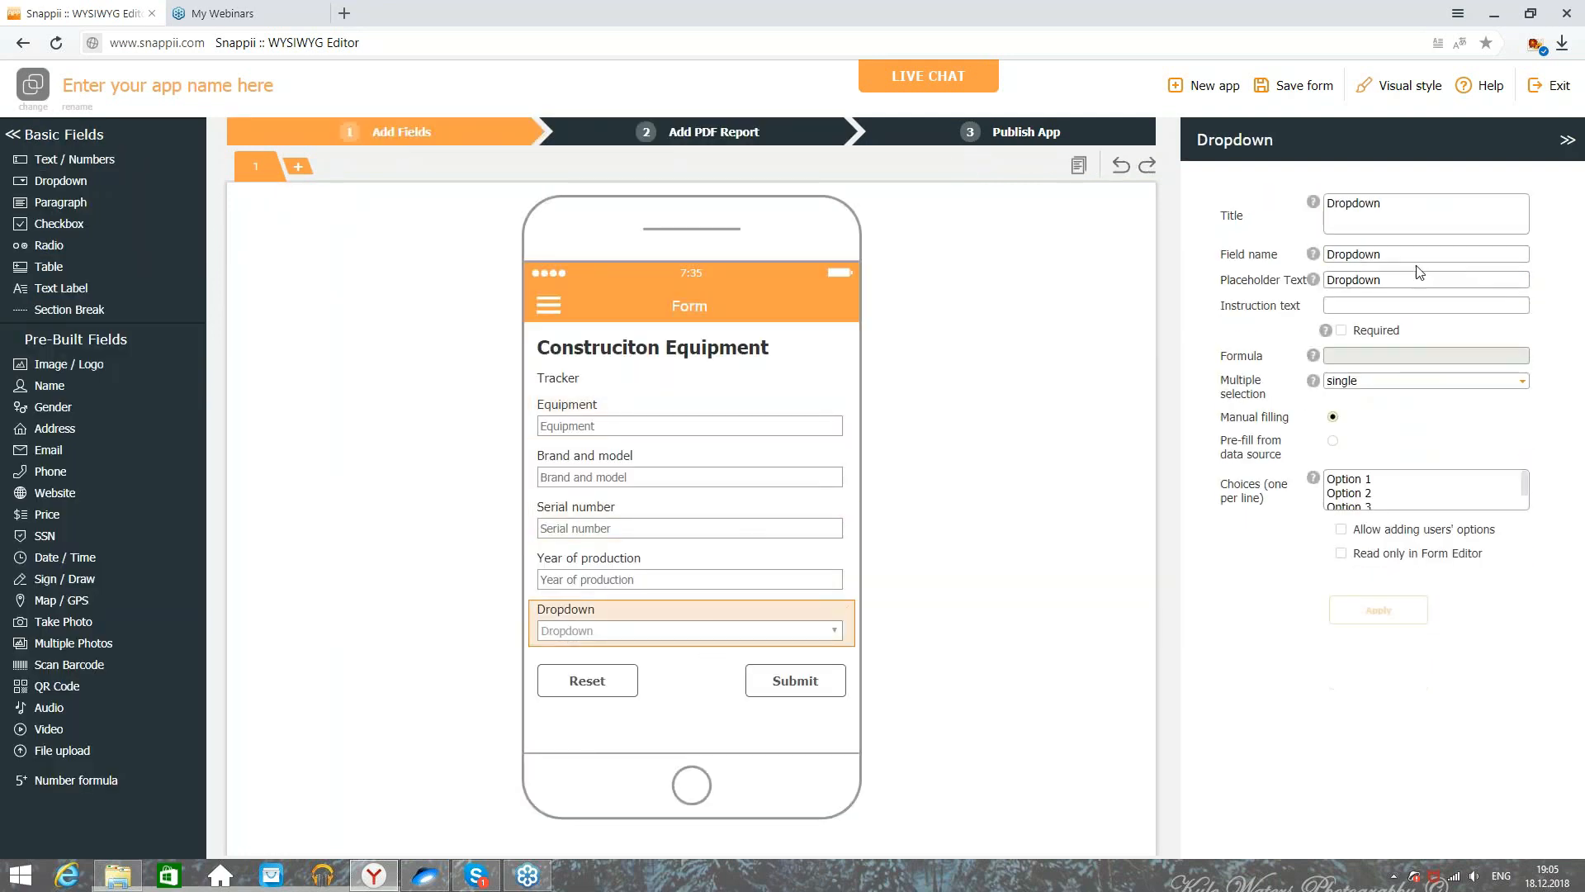
double_click(1408, 216)
type("Condit")
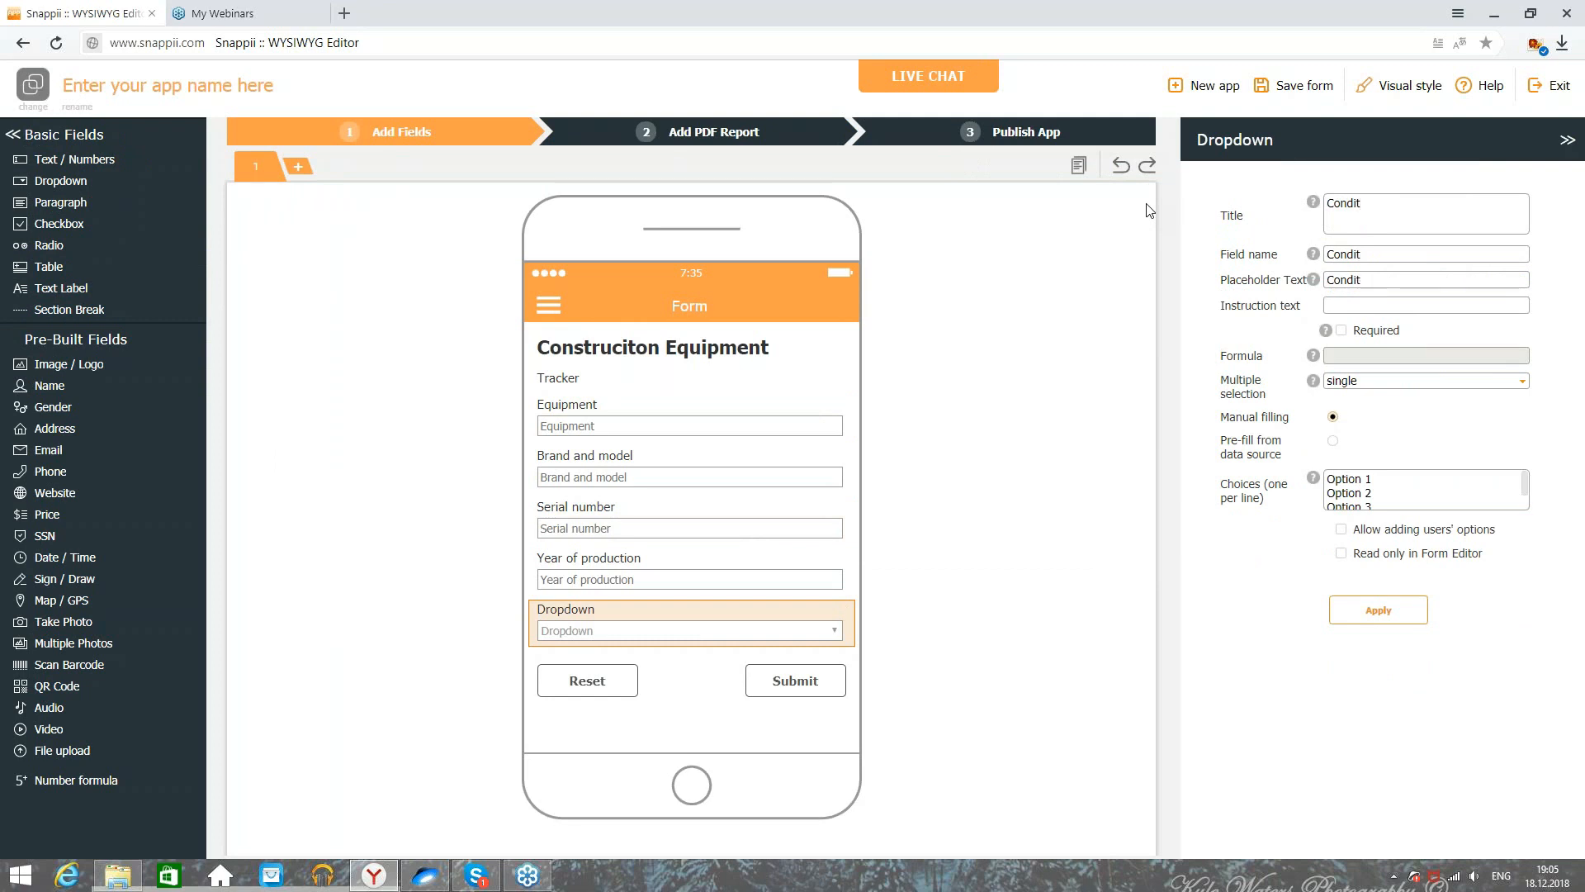
type("oon")
left_click(1441, 498)
key("ctrl+a")
type("Br")
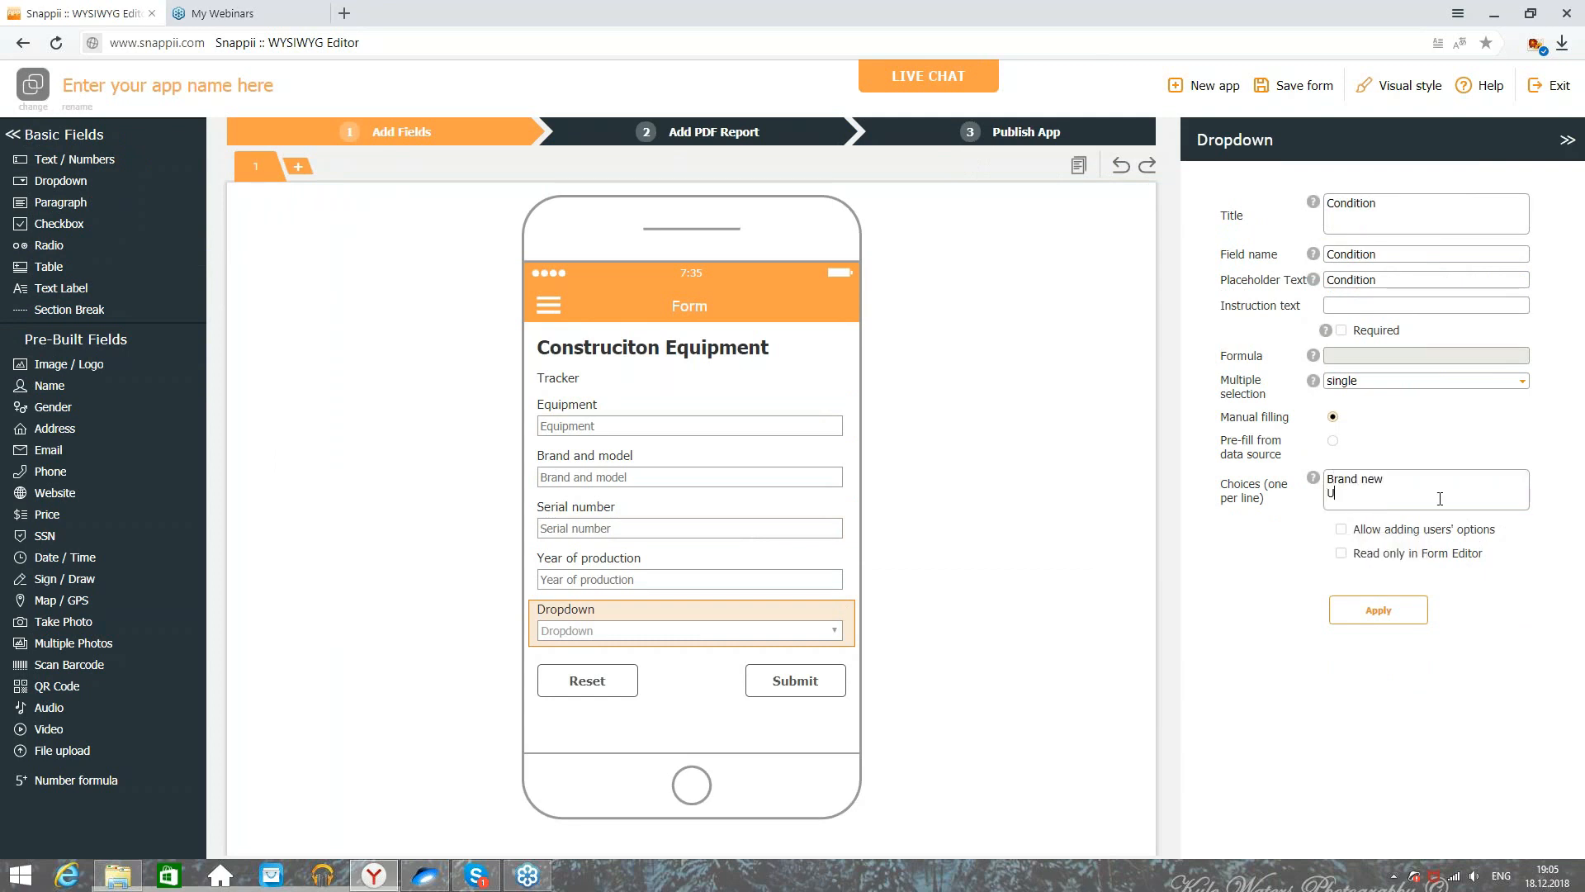
type("and new")
key("Return")
type("Used")
key("Return")
type("Broken")
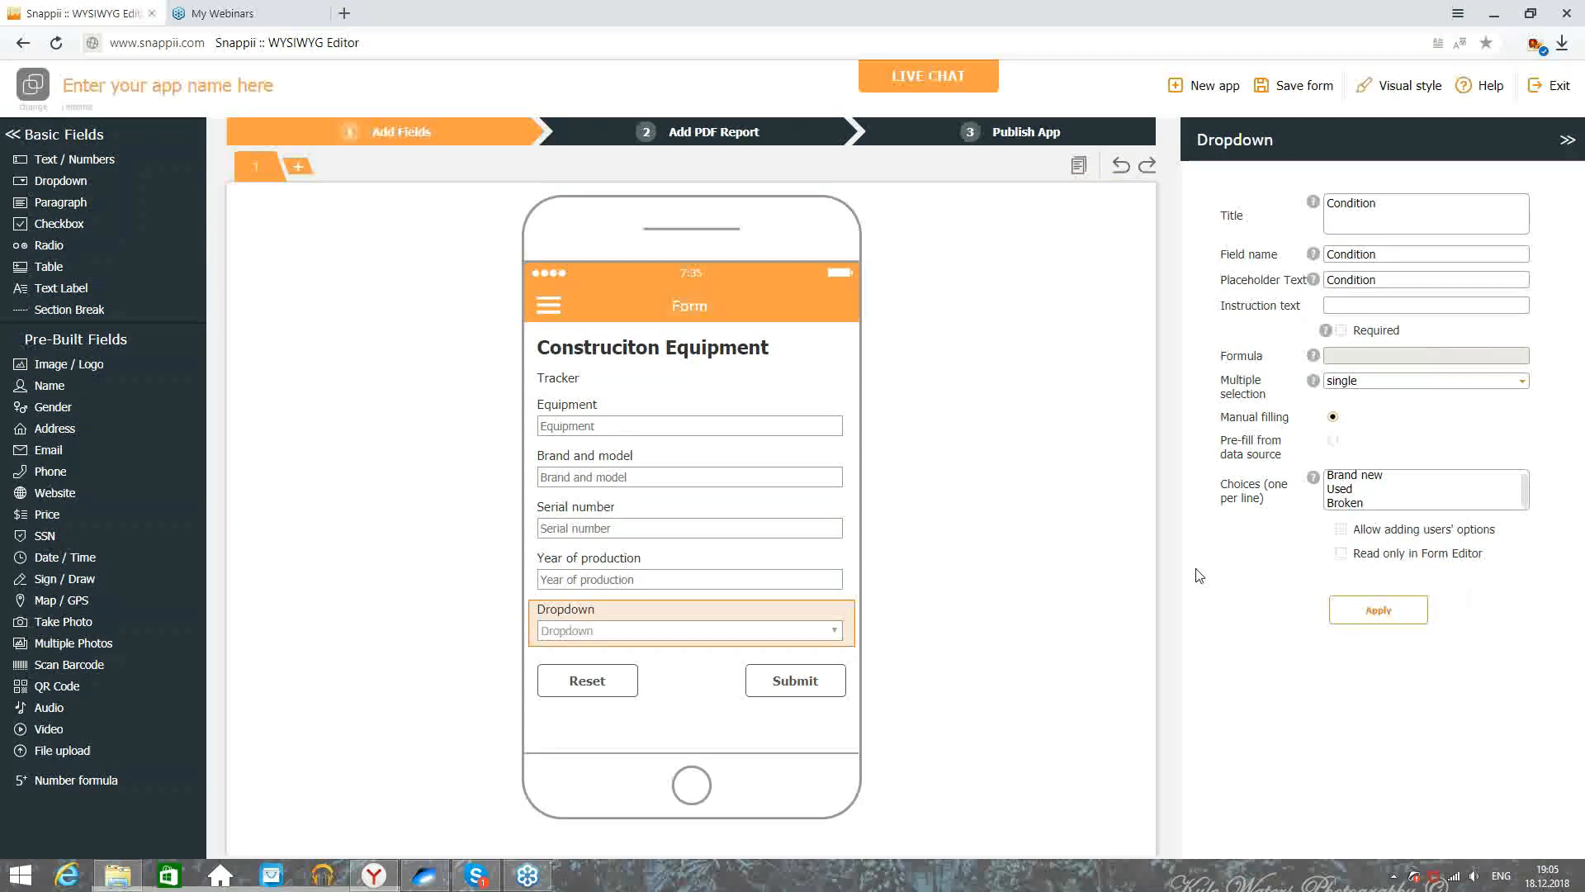
left_click(1341, 529)
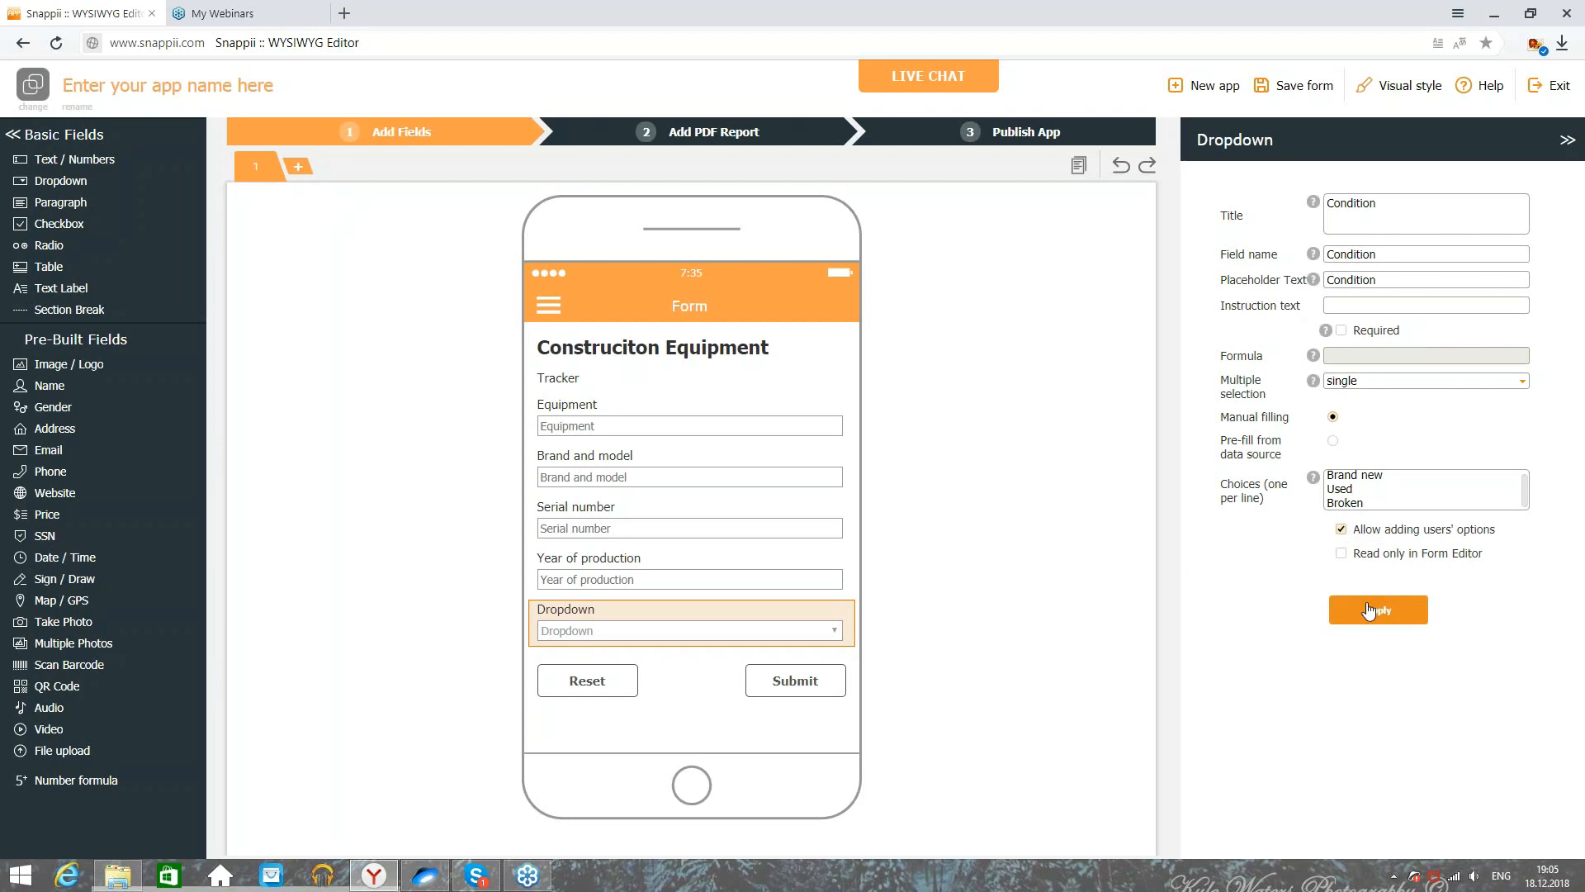
left_click(1372, 610)
left_click(717, 132)
scroll(637, 446, "down", 2)
left_click(401, 131)
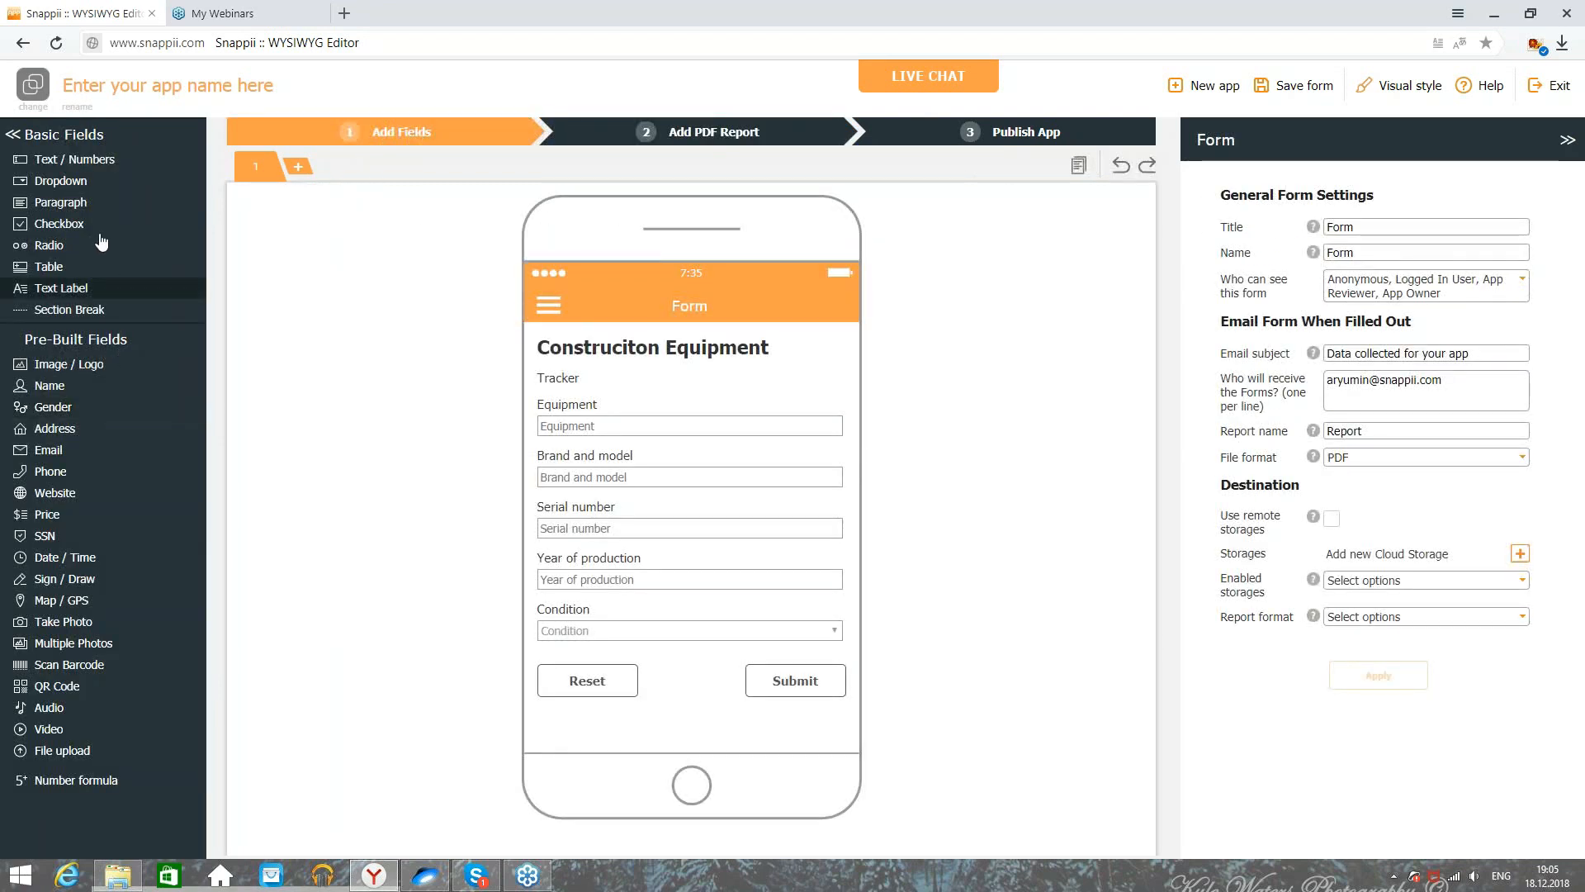
Step: Add a numbers-only text field titled Cost
left_click(91, 161)
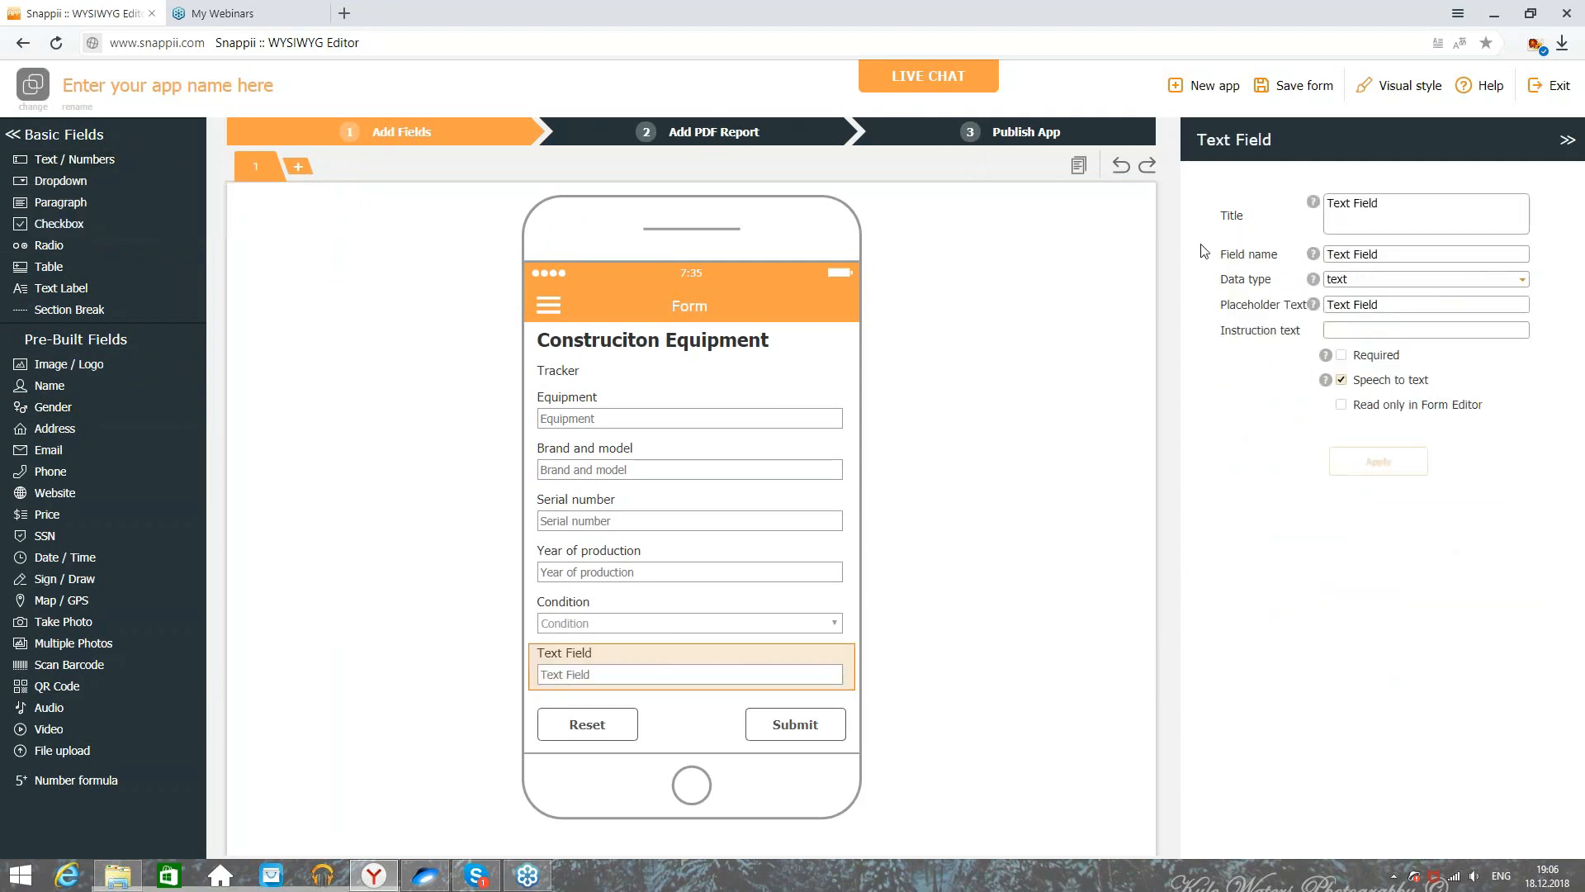
left_click(1366, 281)
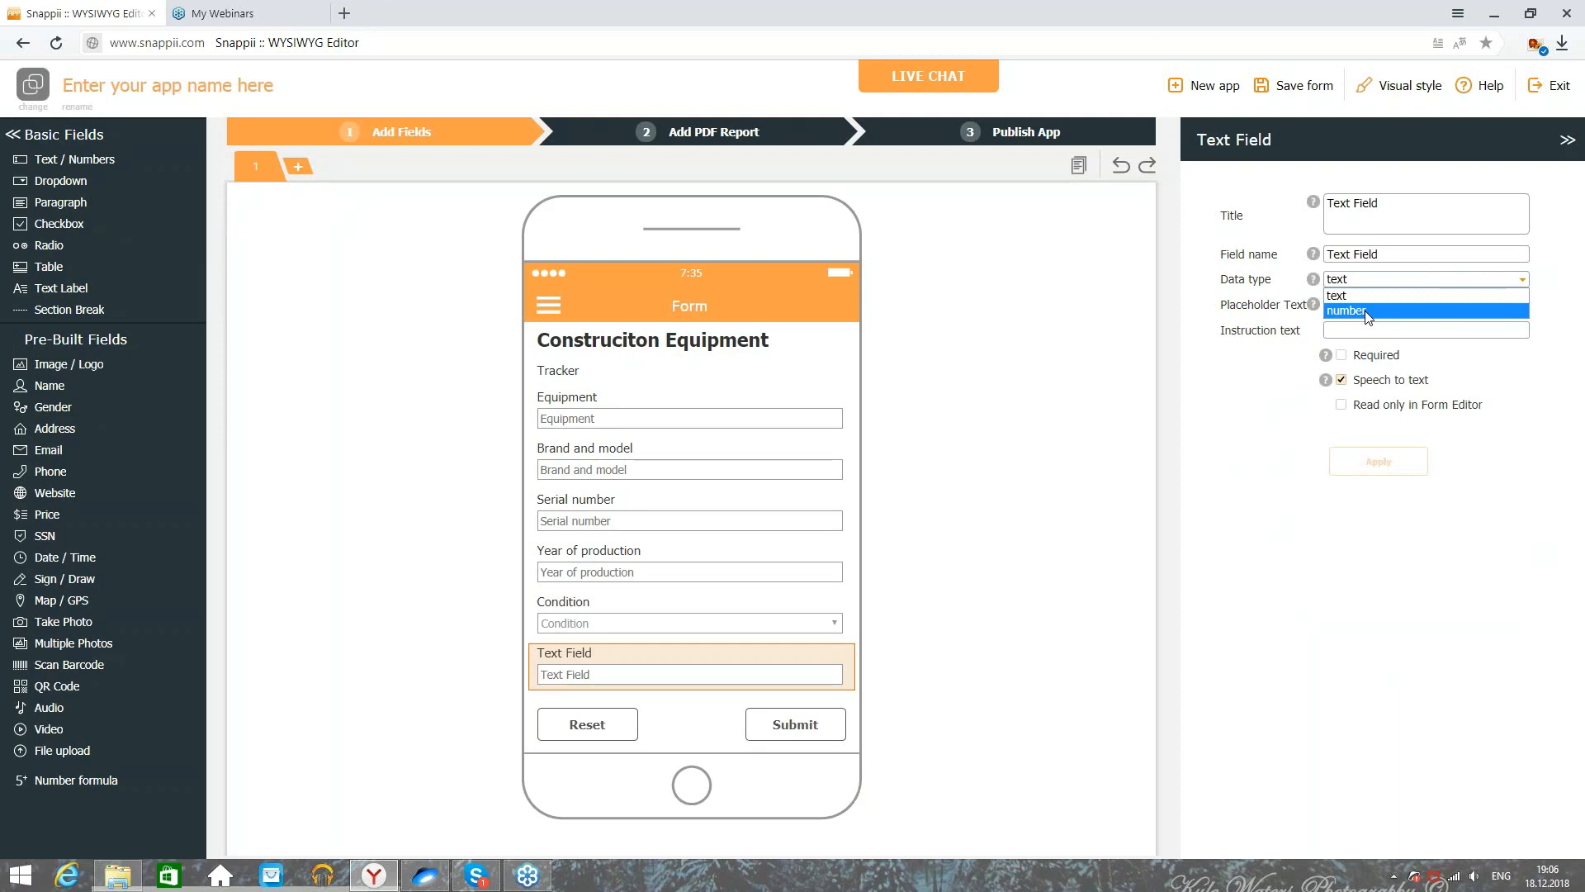
left_click(1367, 310)
left_click_drag(1403, 203, 1326, 203)
type("Cost")
left_click(1378, 461)
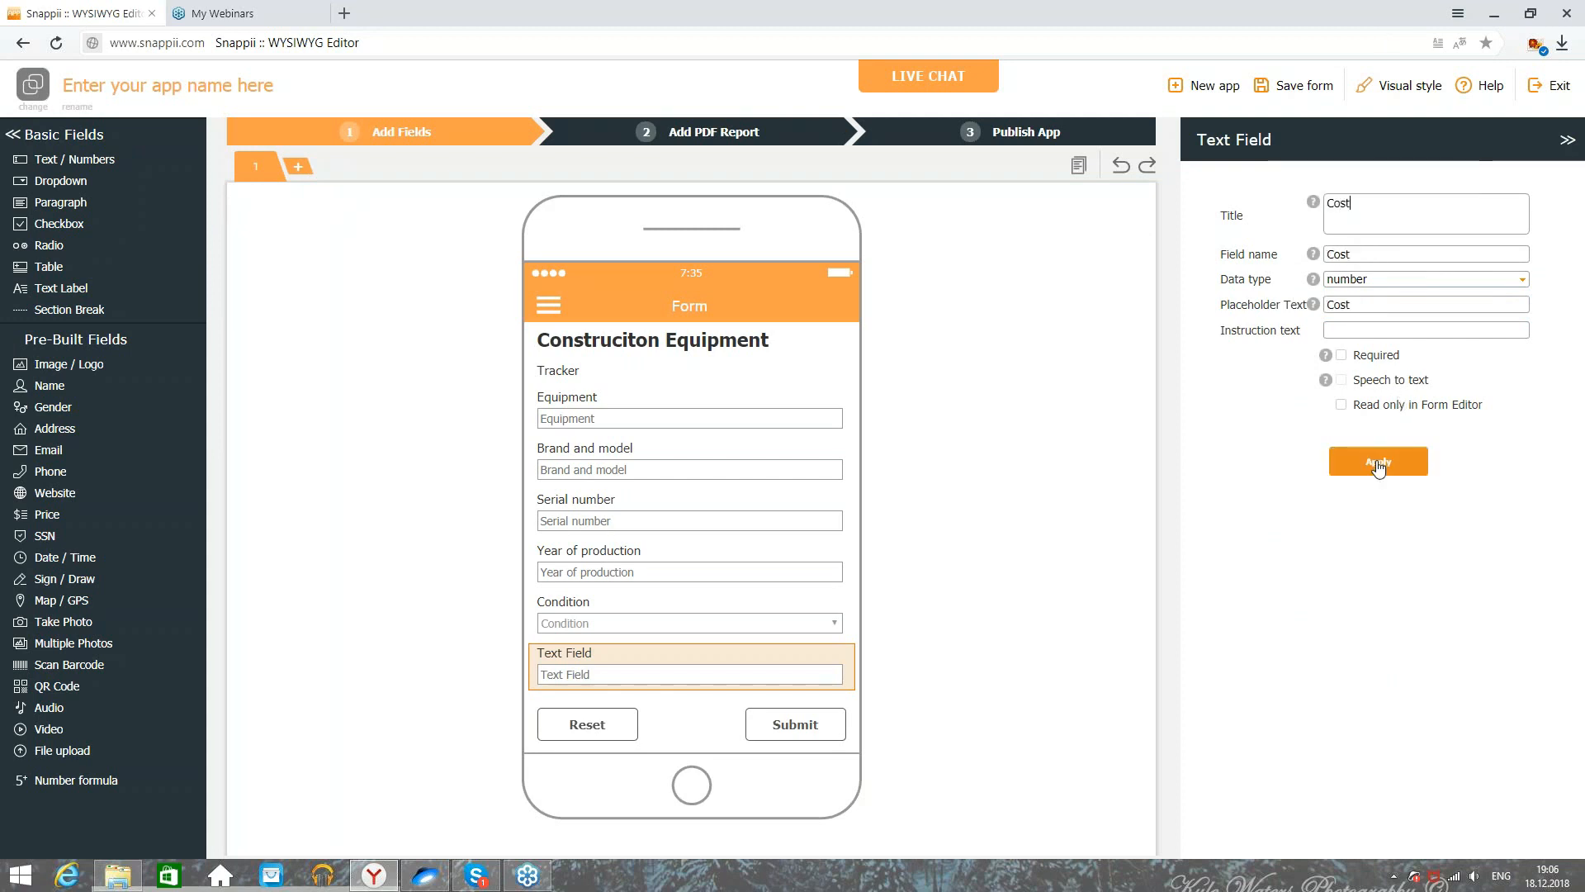
left_click(666, 128)
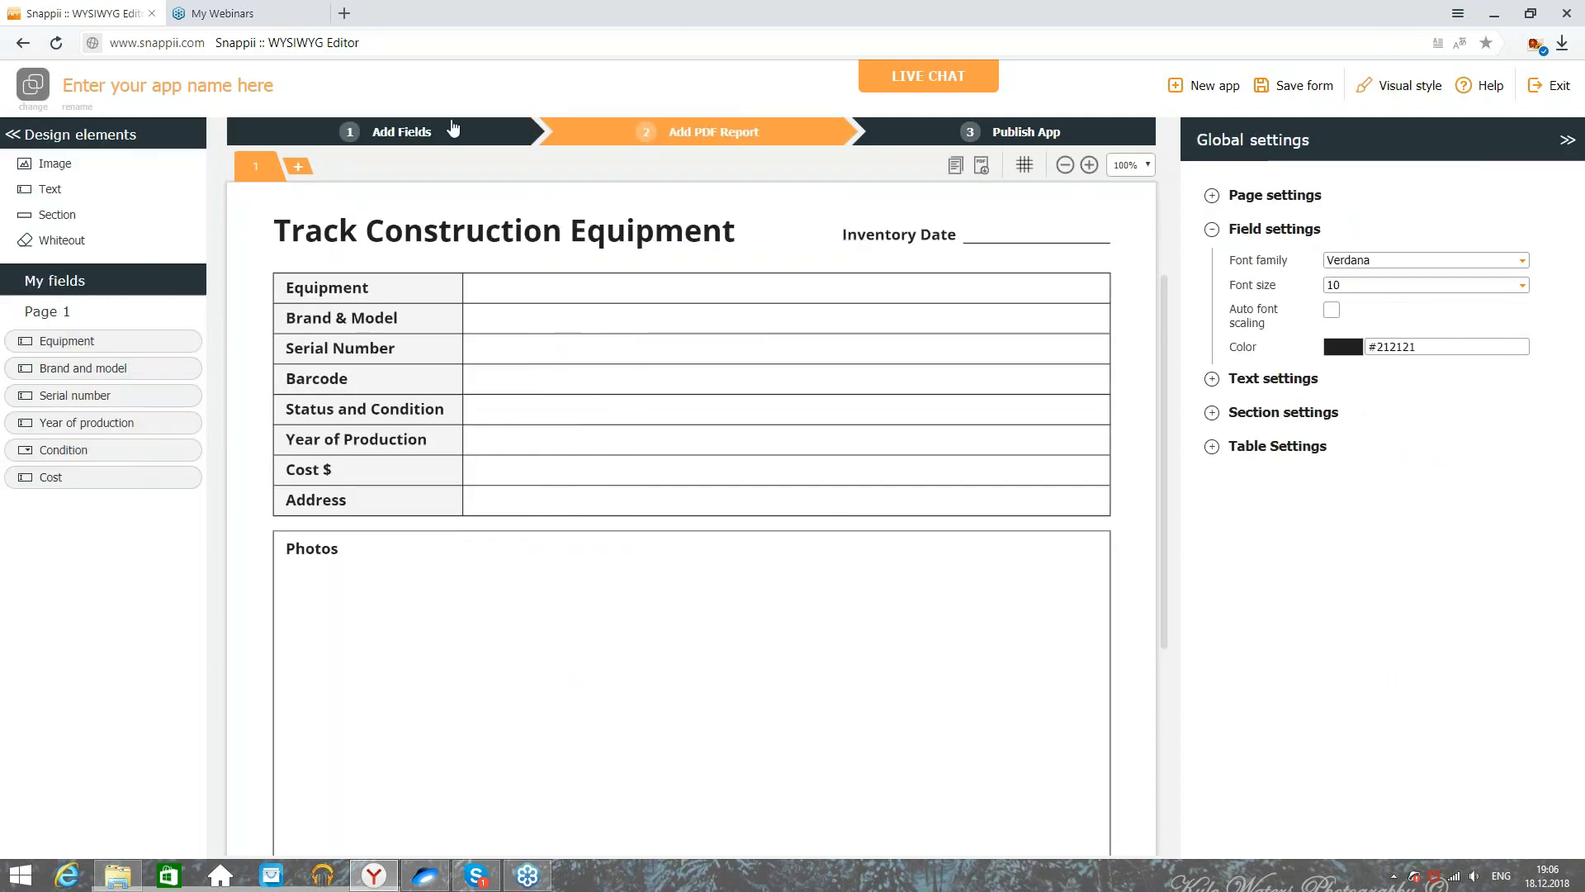
left_click(388, 130)
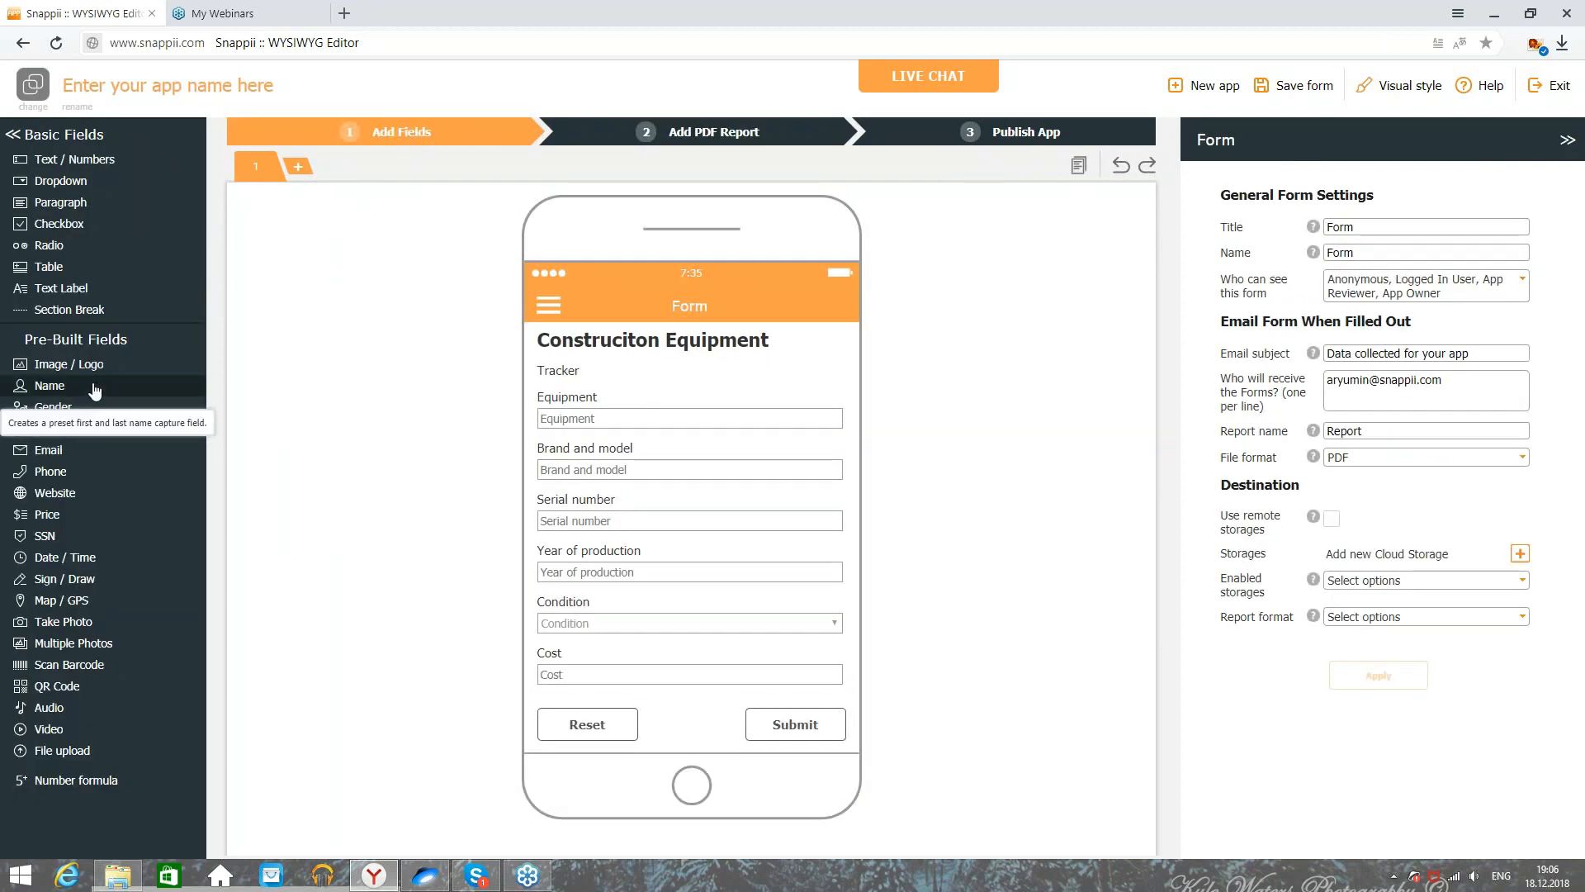
Step: Add an Address text field with speech to text off and review it in the PDF report
left_click(107, 161)
left_click_drag(1434, 208, 1082, 222)
type("Address")
left_click(1341, 379)
left_click(1378, 460)
left_click(656, 135)
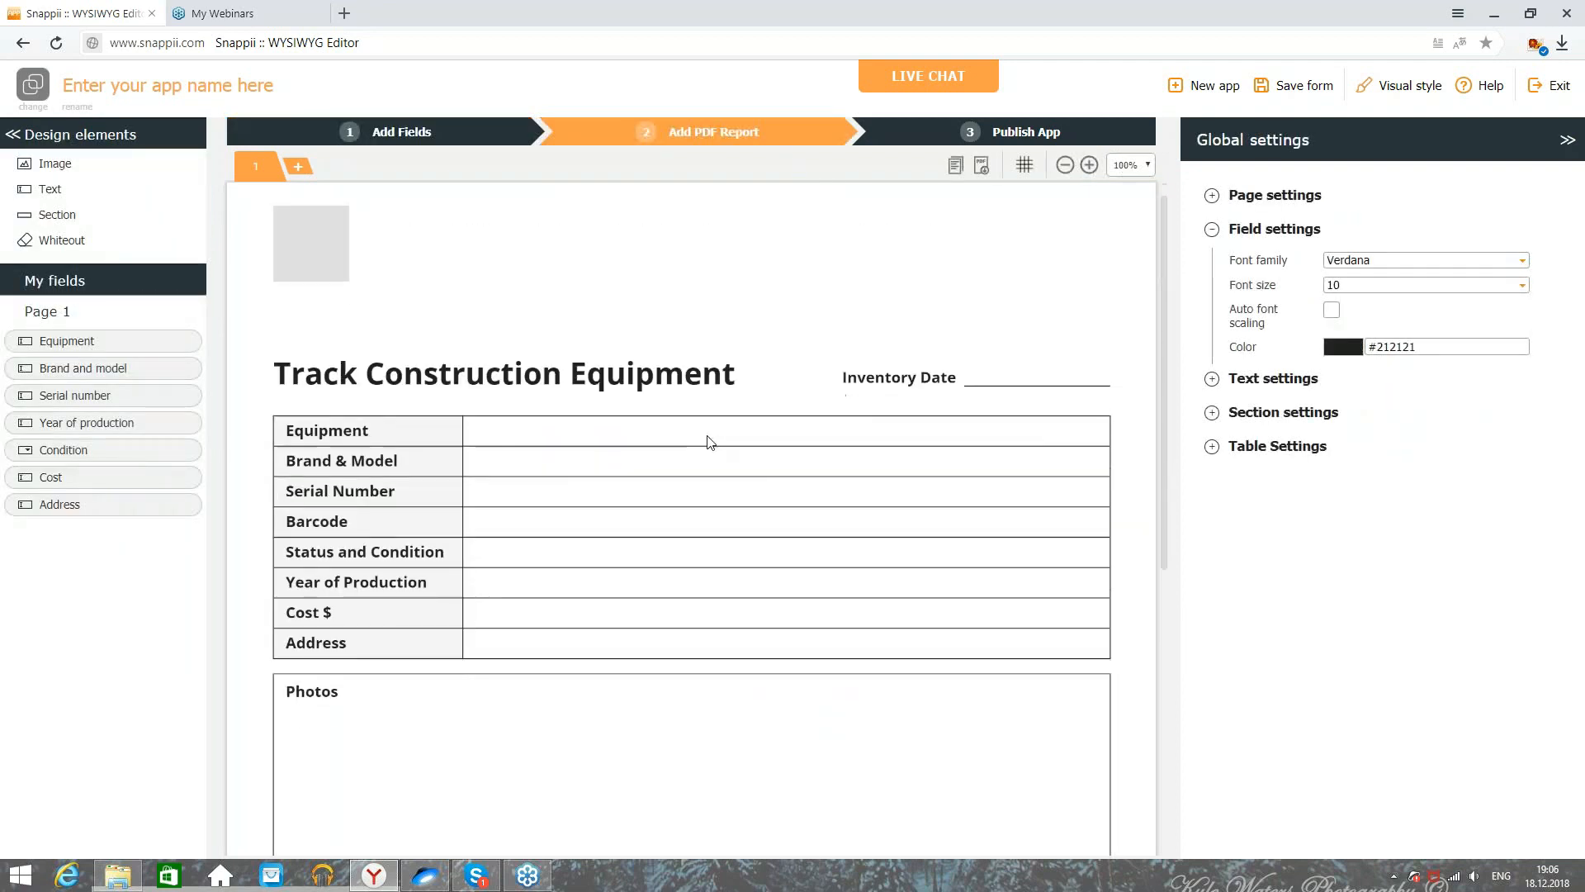
scroll(465, 171, "down", 3)
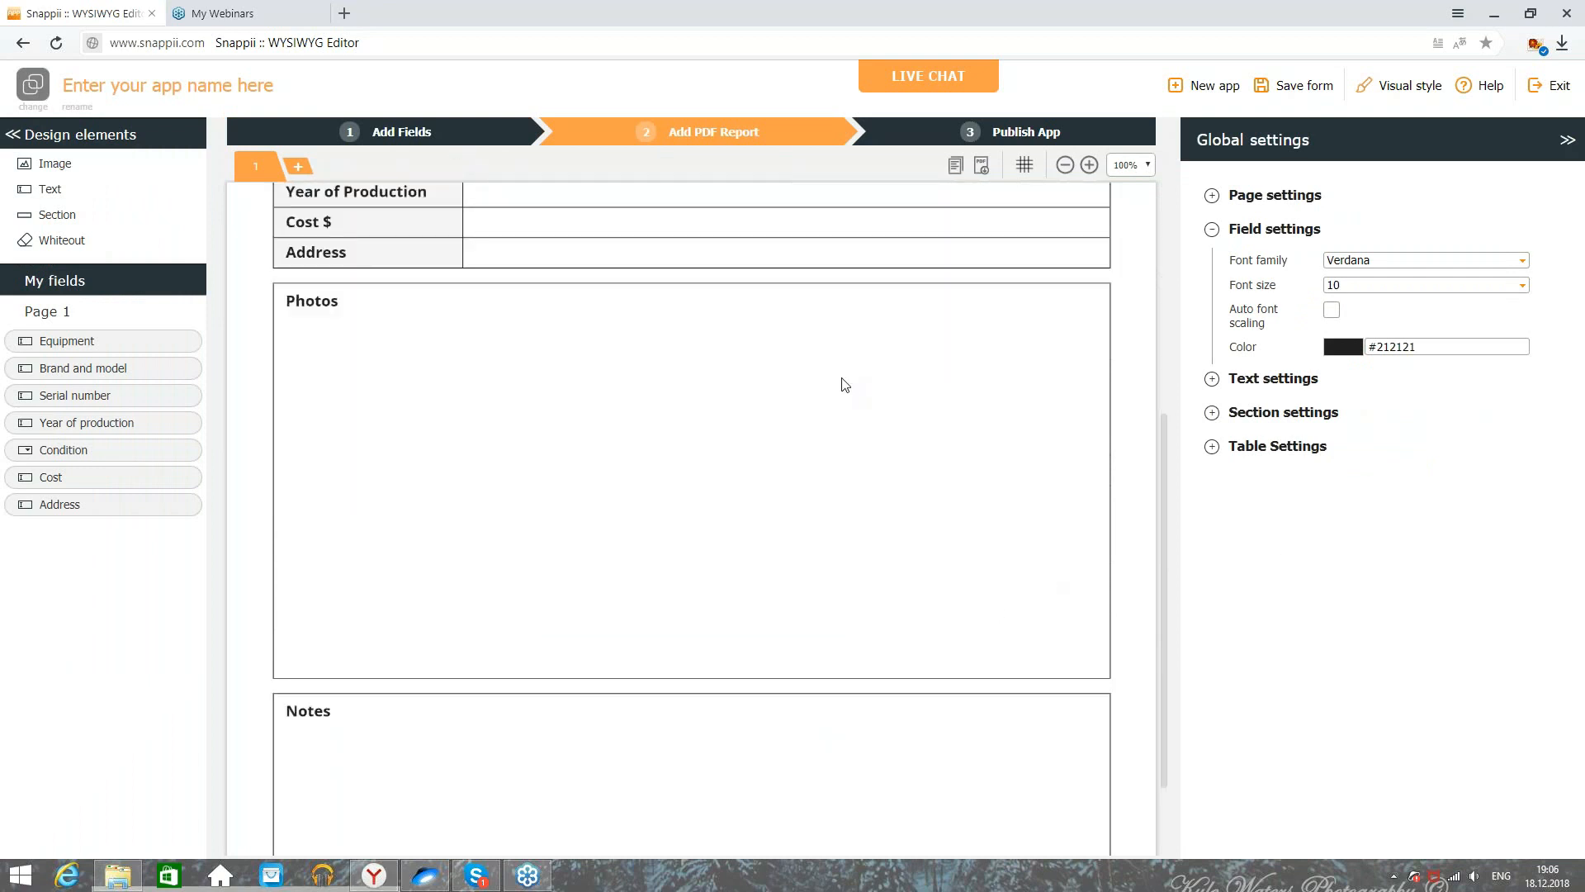
scroll(1161, 404, "up", 3)
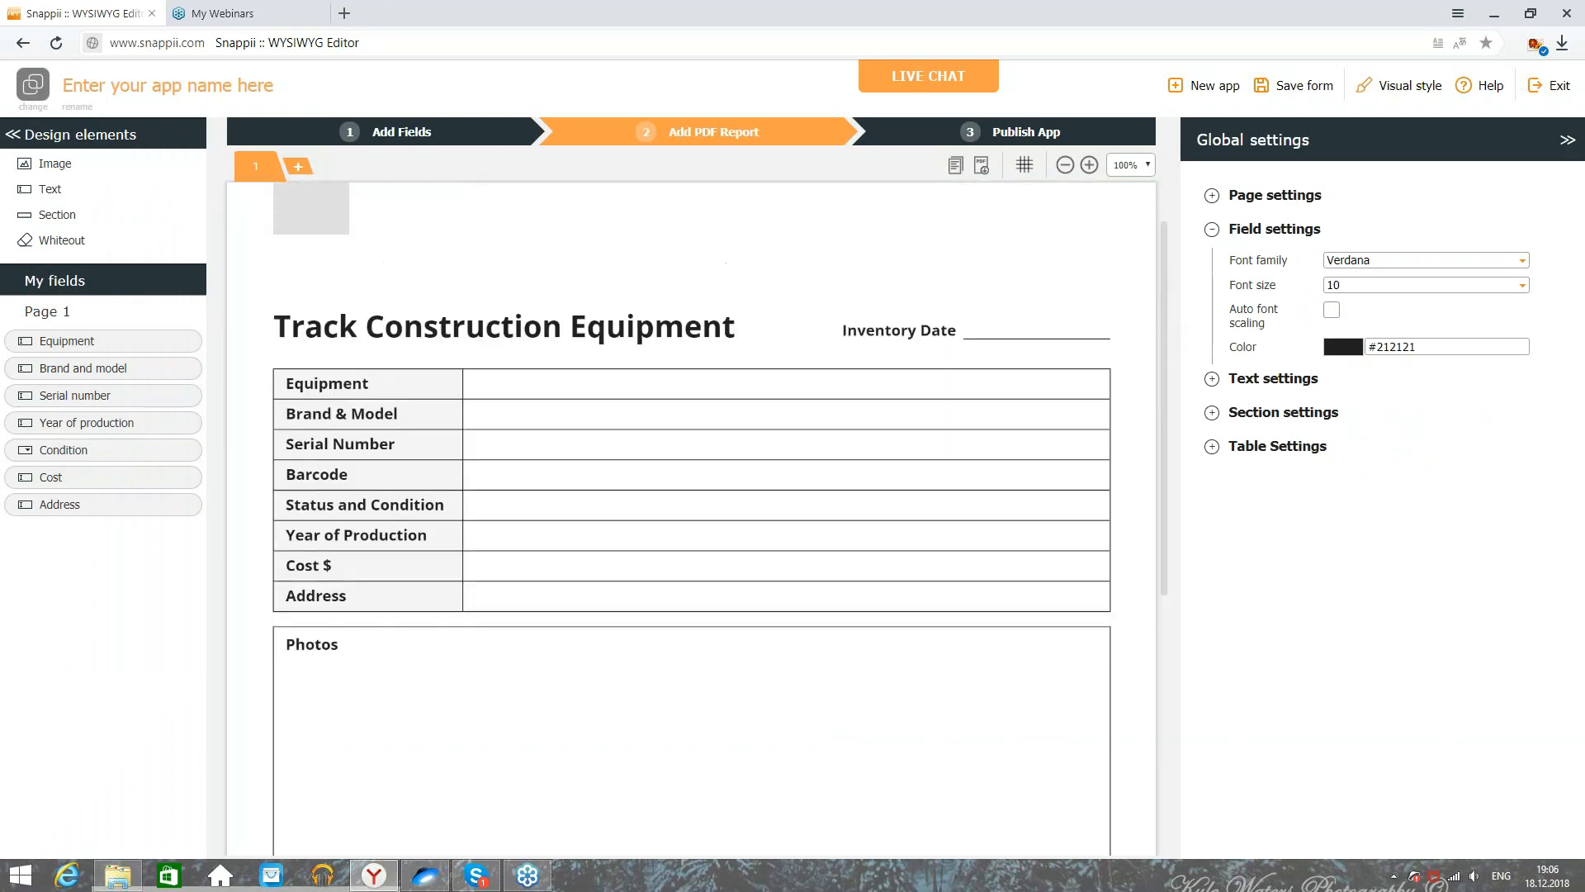
Step: Place Equipment, Brand and model, and Serial number in their report cells, stretched to fill them
left_click(401, 132)
left_click(643, 134)
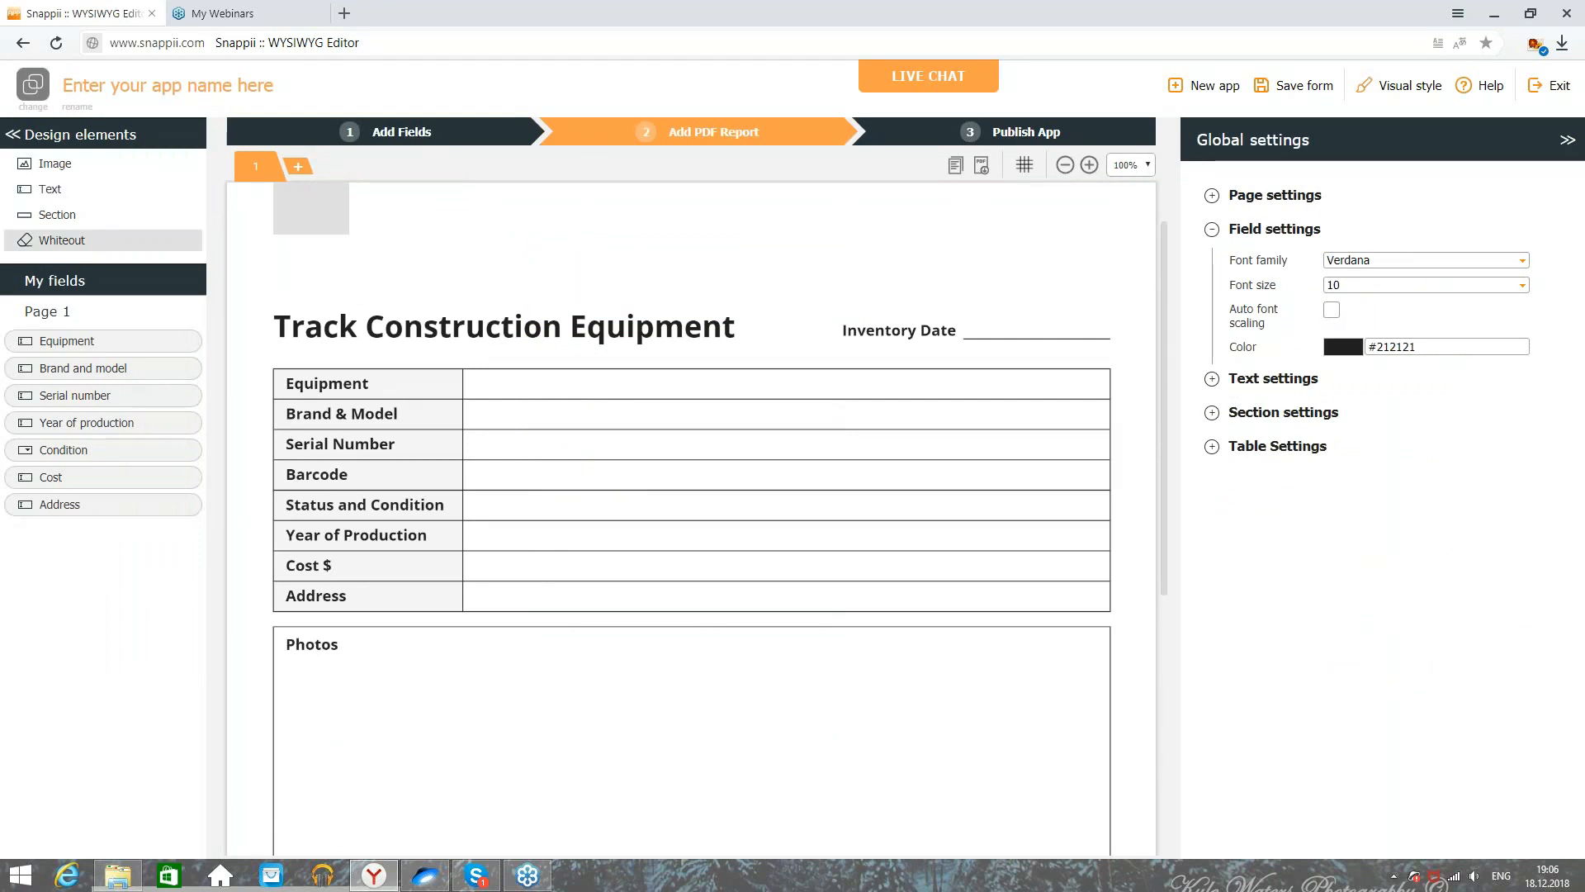
left_click_drag(115, 340, 471, 373)
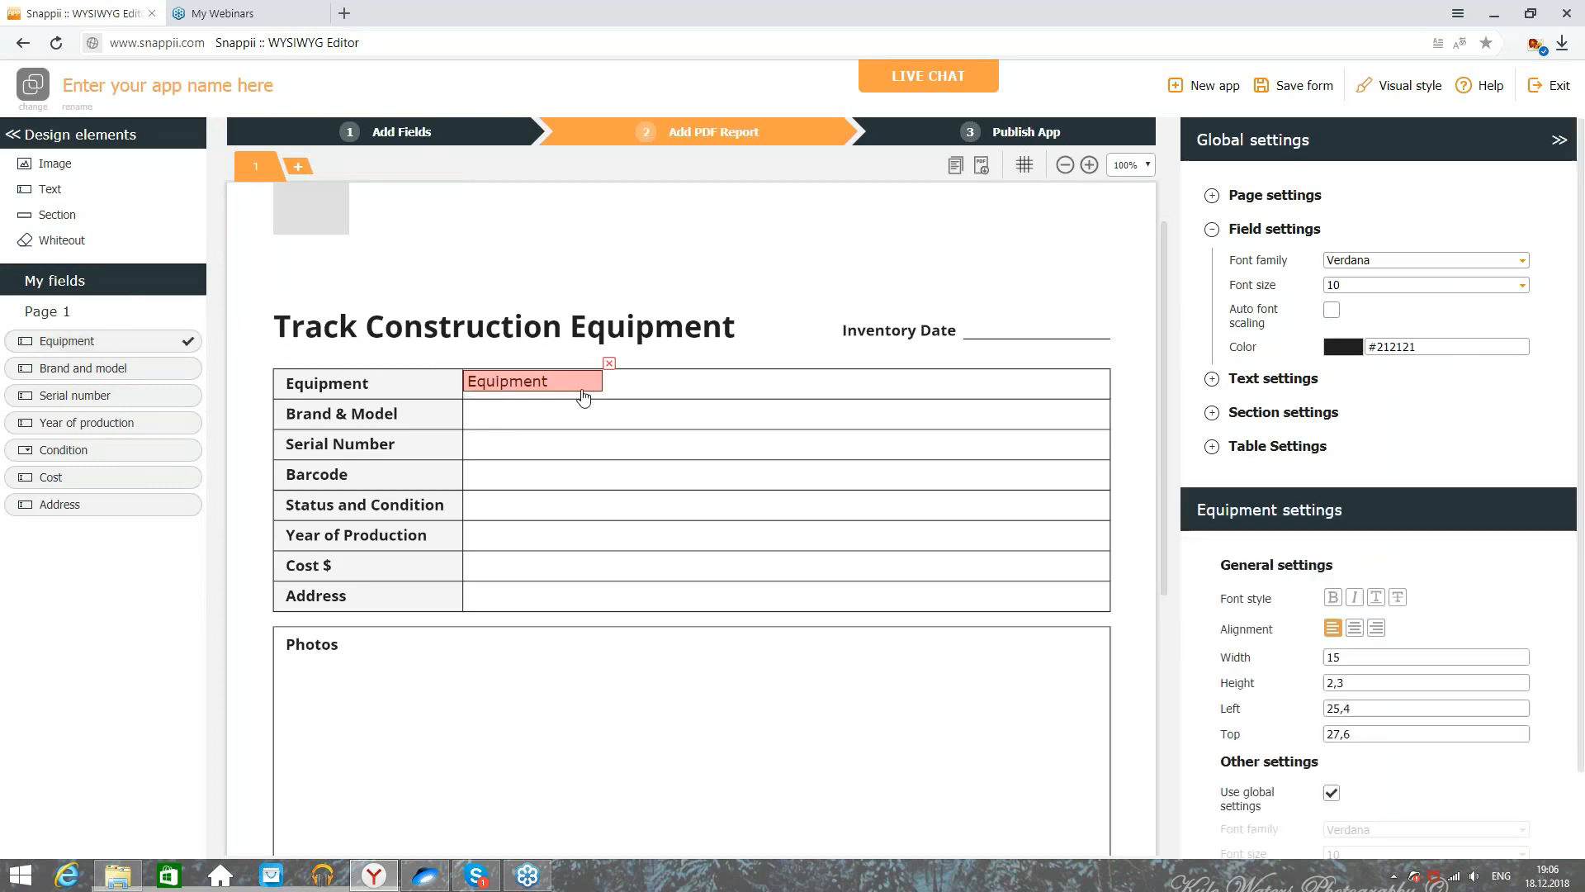
left_click_drag(603, 389, 1108, 396)
left_click_drag(149, 370, 471, 413)
left_click_drag(601, 421, 1110, 429)
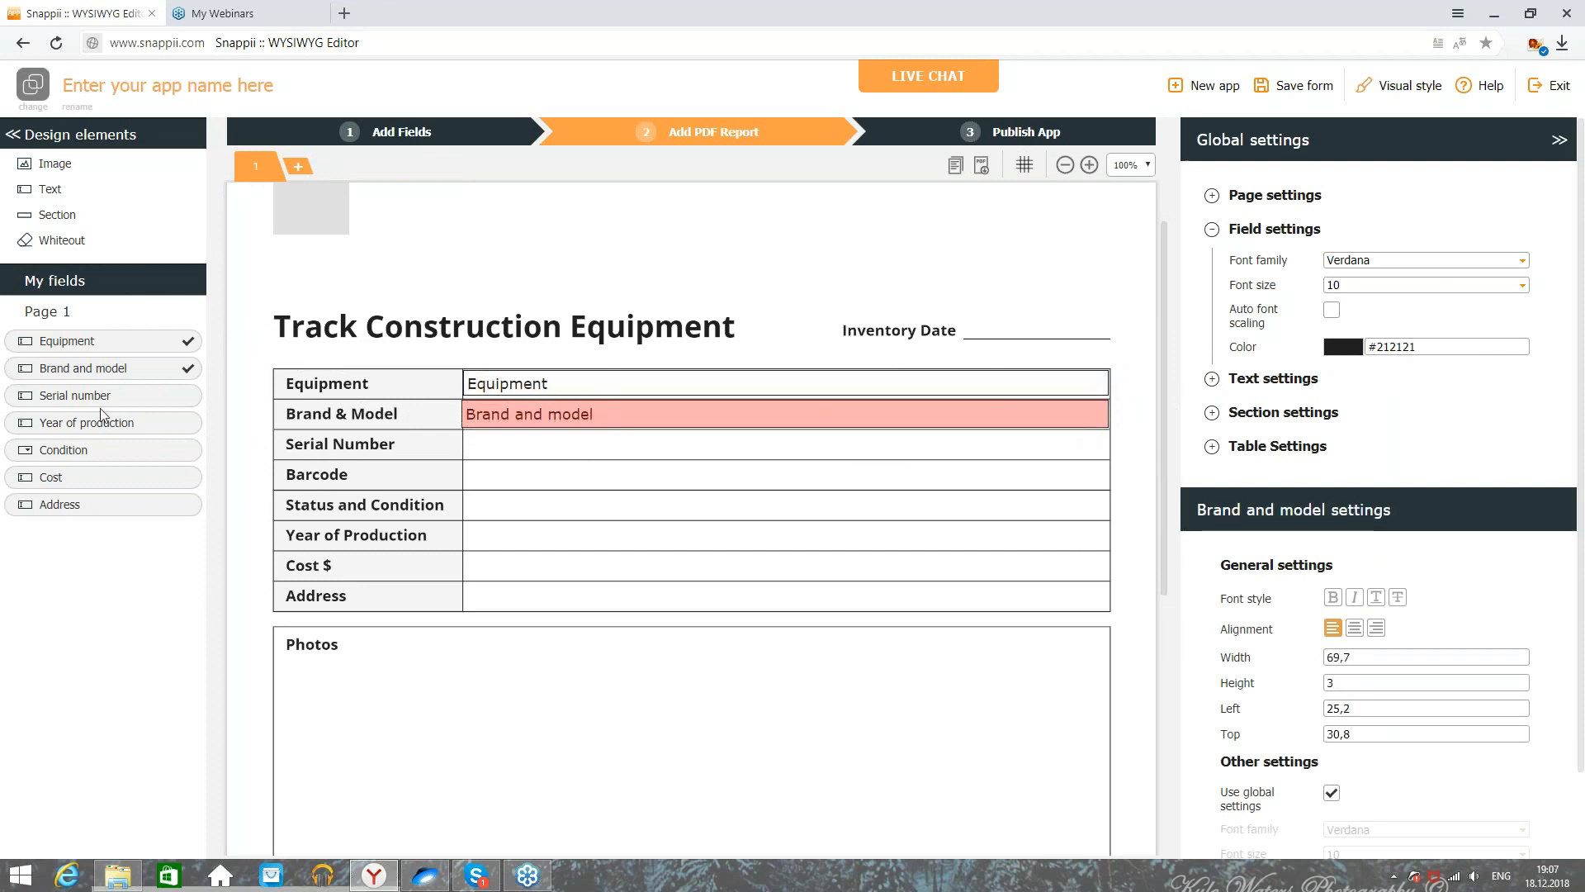
left_click_drag(79, 394, 473, 442)
left_click_drag(604, 468, 605, 451)
left_click_drag(857, 438, 1110, 452)
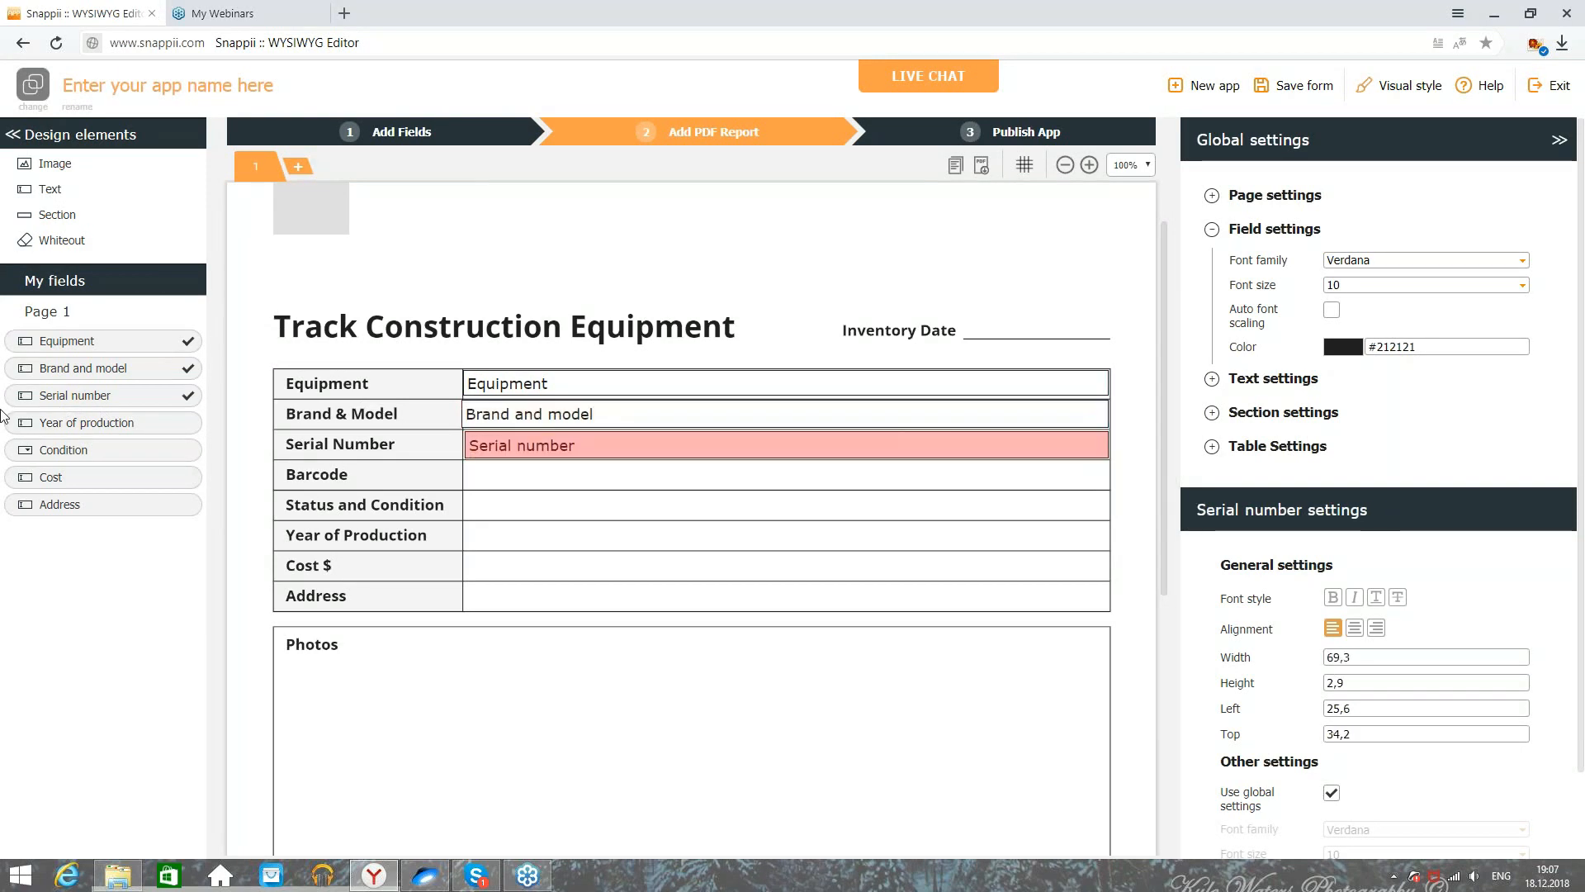
Step: Place Year of production, Condition, Cost and Address in their report rows, widened across each cell
left_click_drag(65, 422, 472, 531)
left_click_drag(694, 580, 1109, 549)
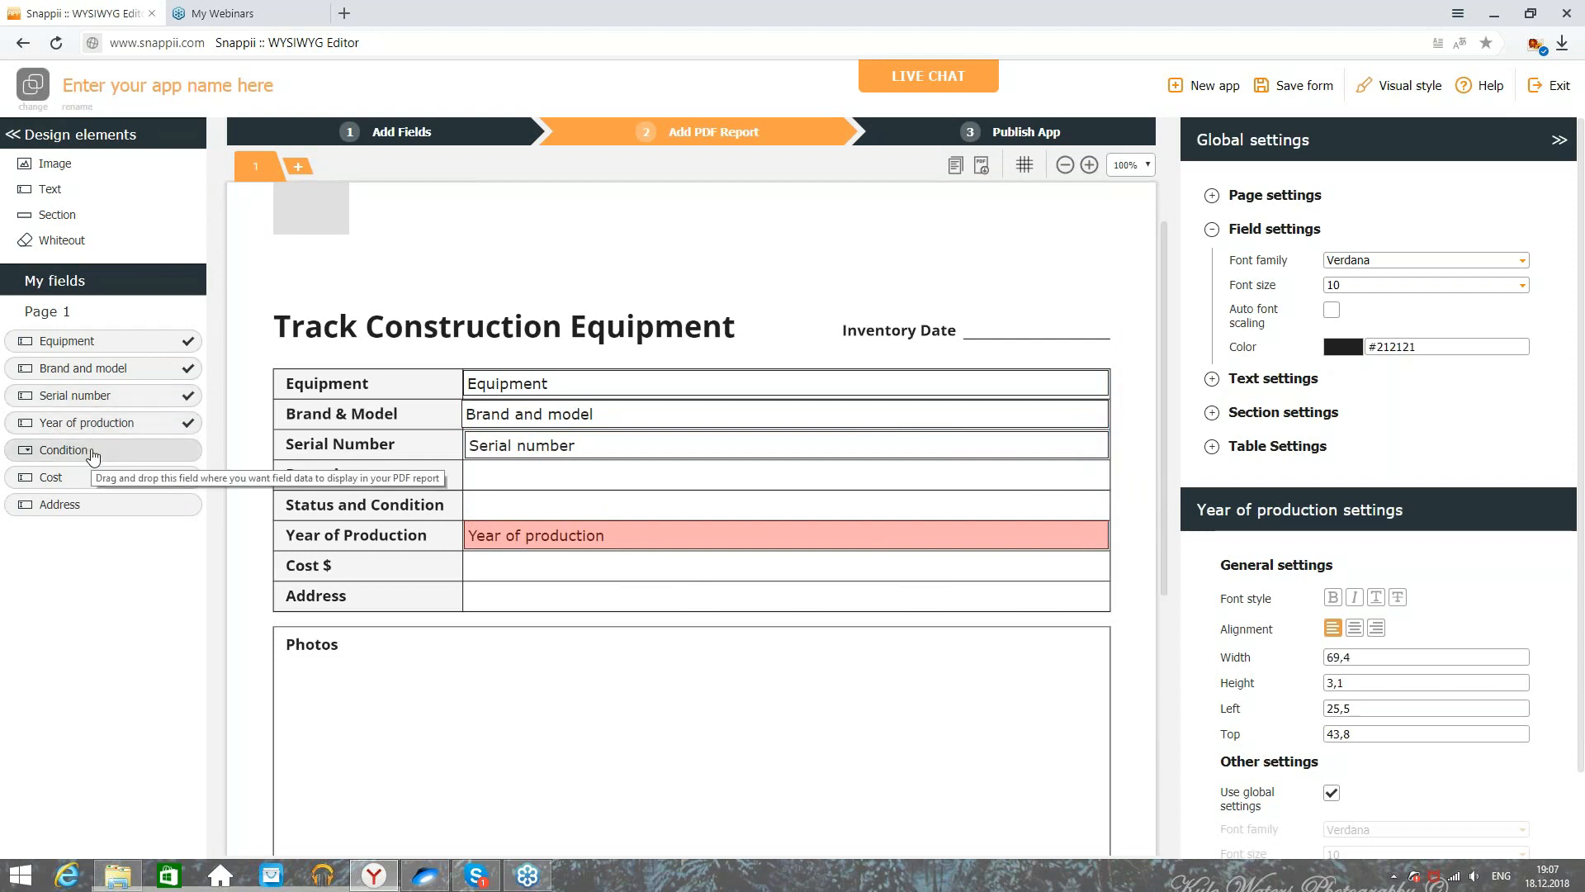
left_click_drag(92, 456, 469, 501)
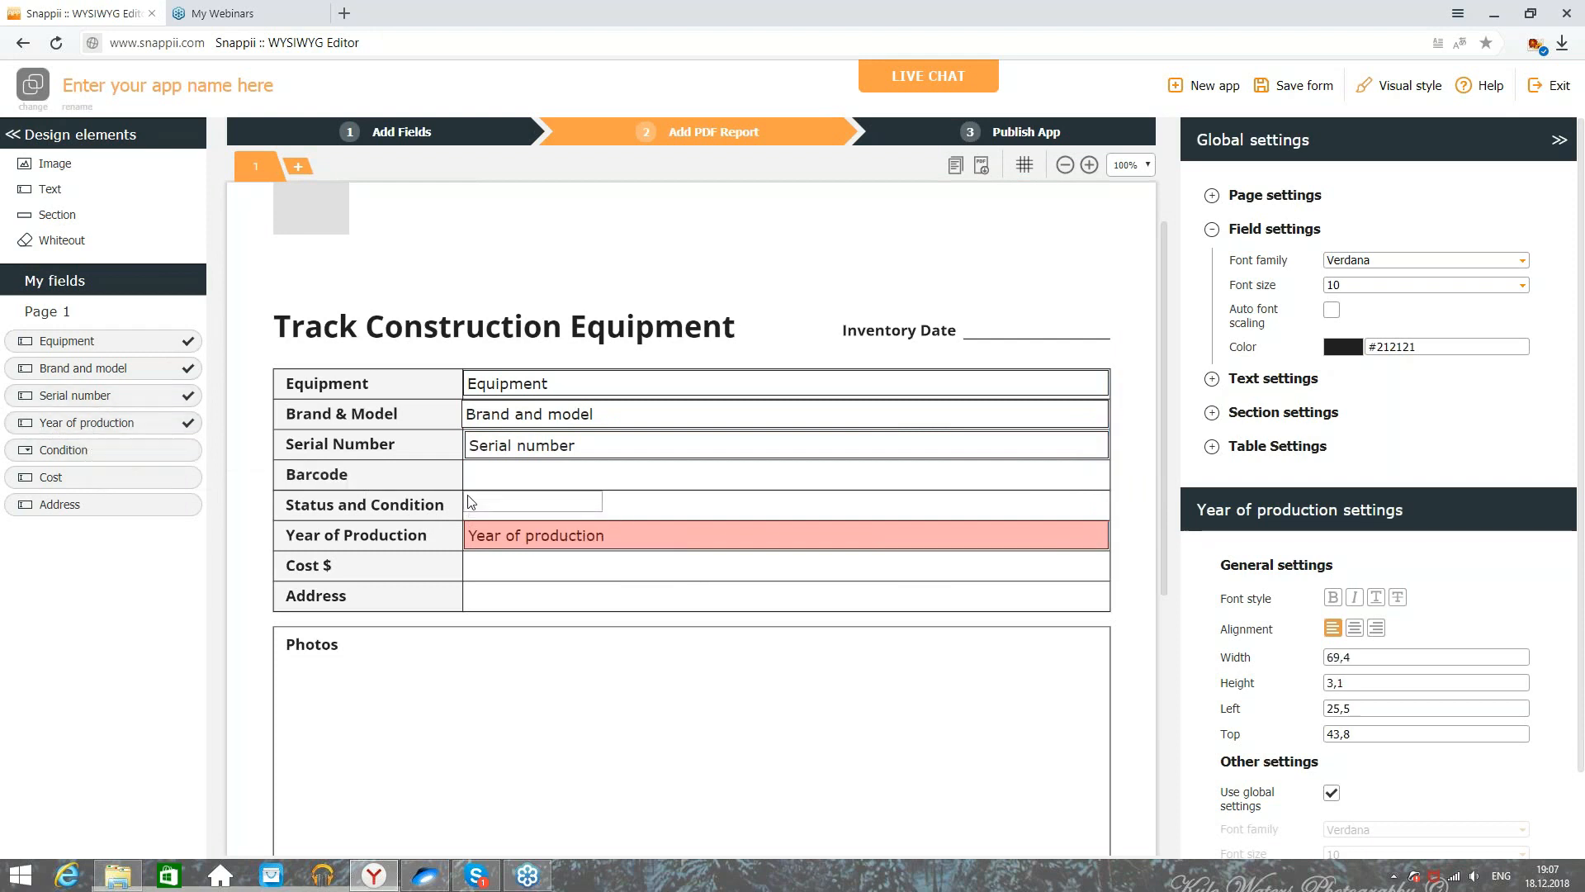
left_click_drag(603, 501, 1104, 506)
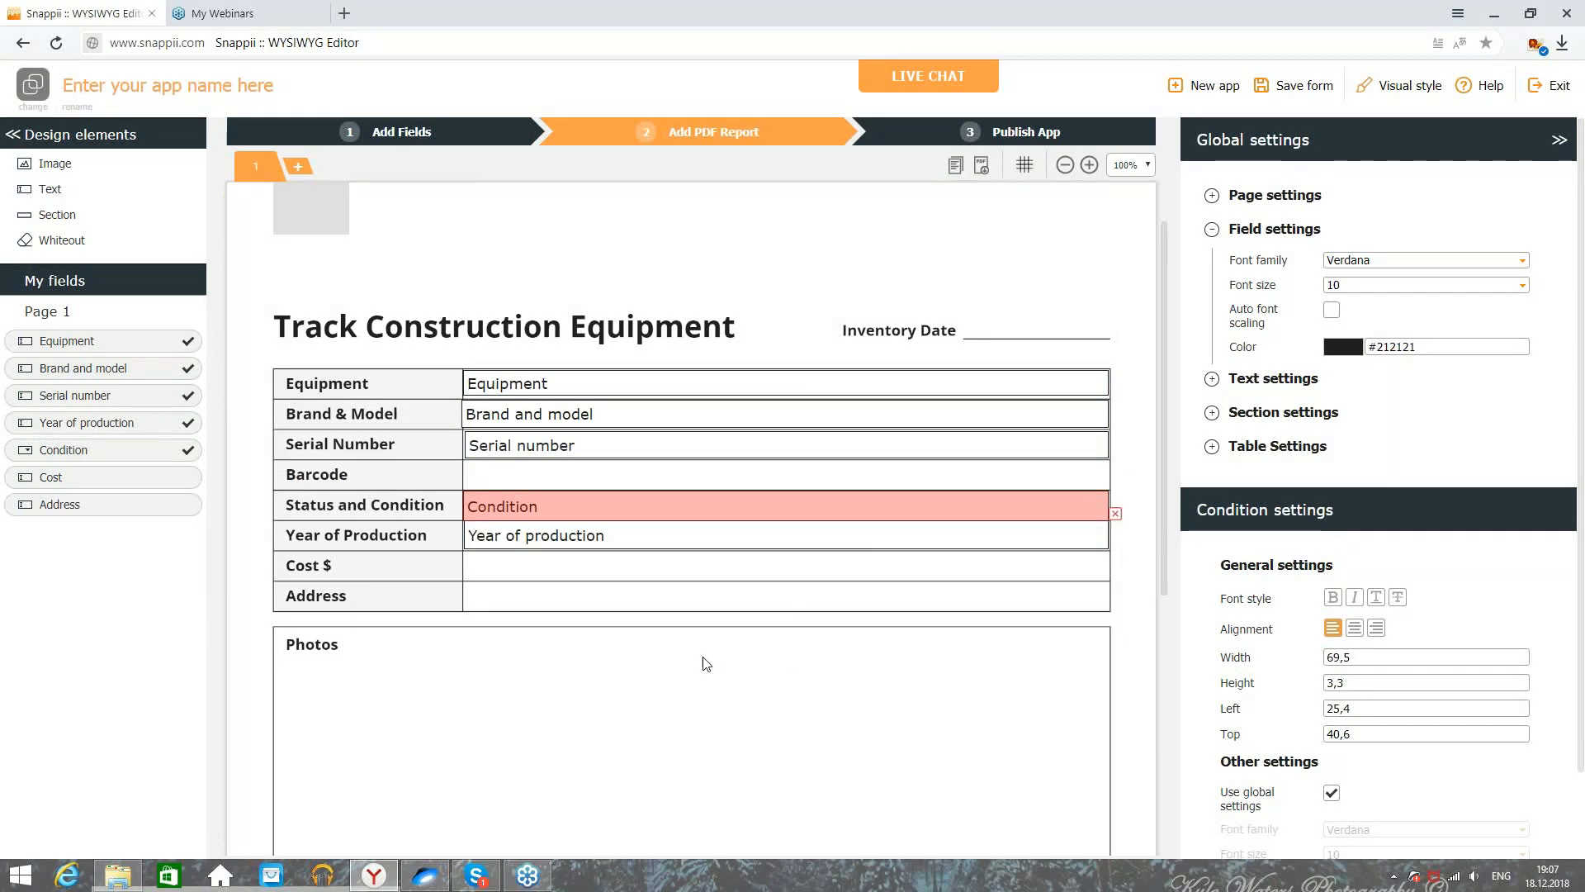
left_click_drag(99, 485, 492, 571)
left_click_drag(605, 574, 1108, 588)
left_click_drag(26, 515, 469, 587)
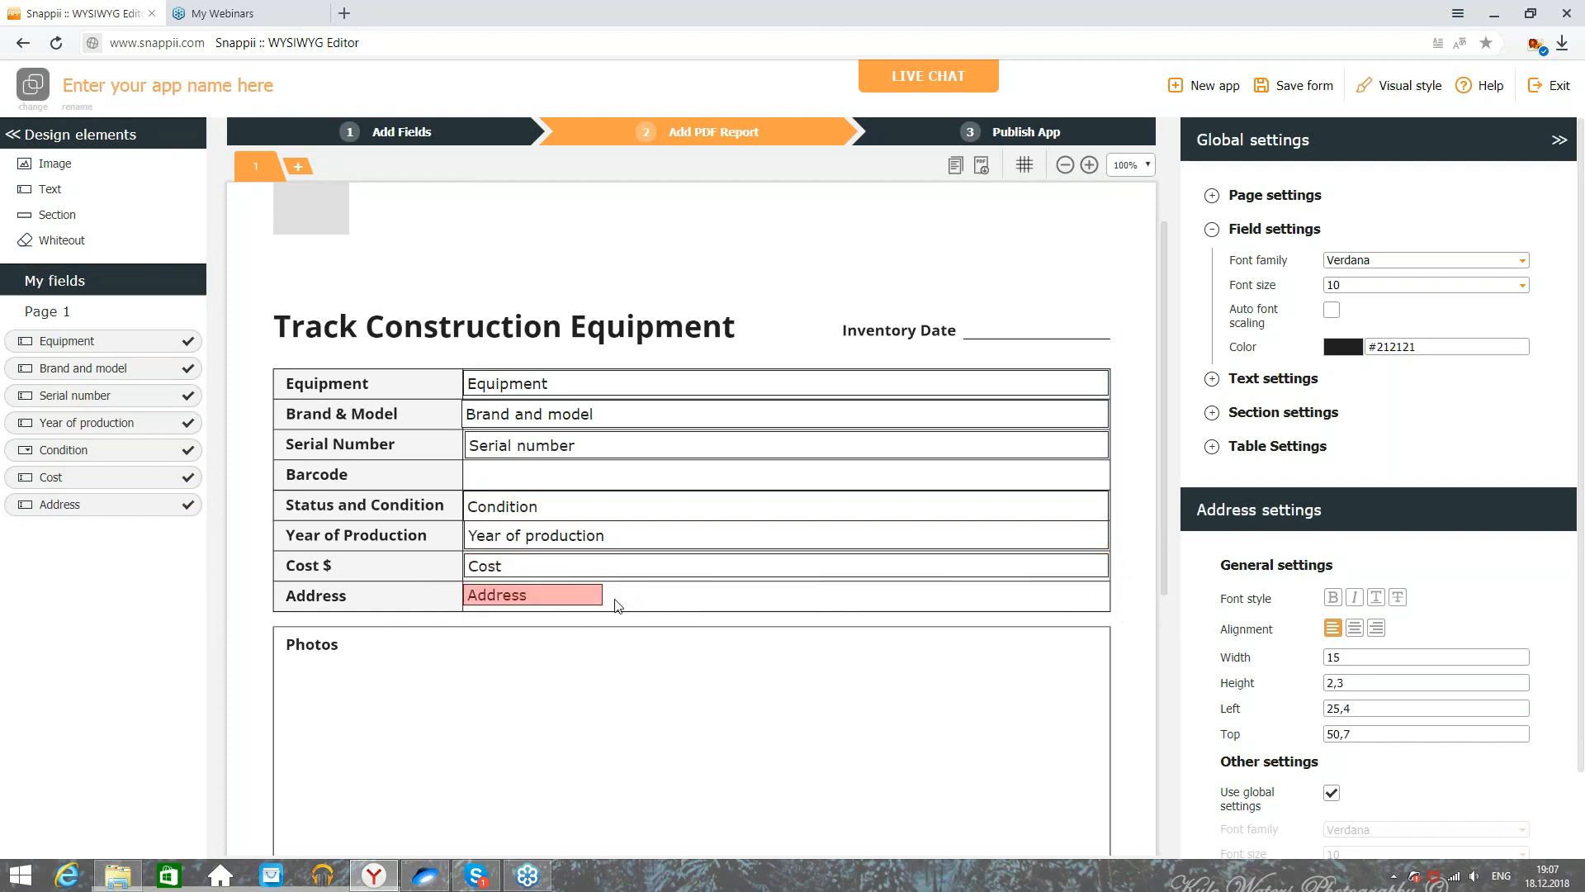
left_click_drag(602, 601, 1105, 608)
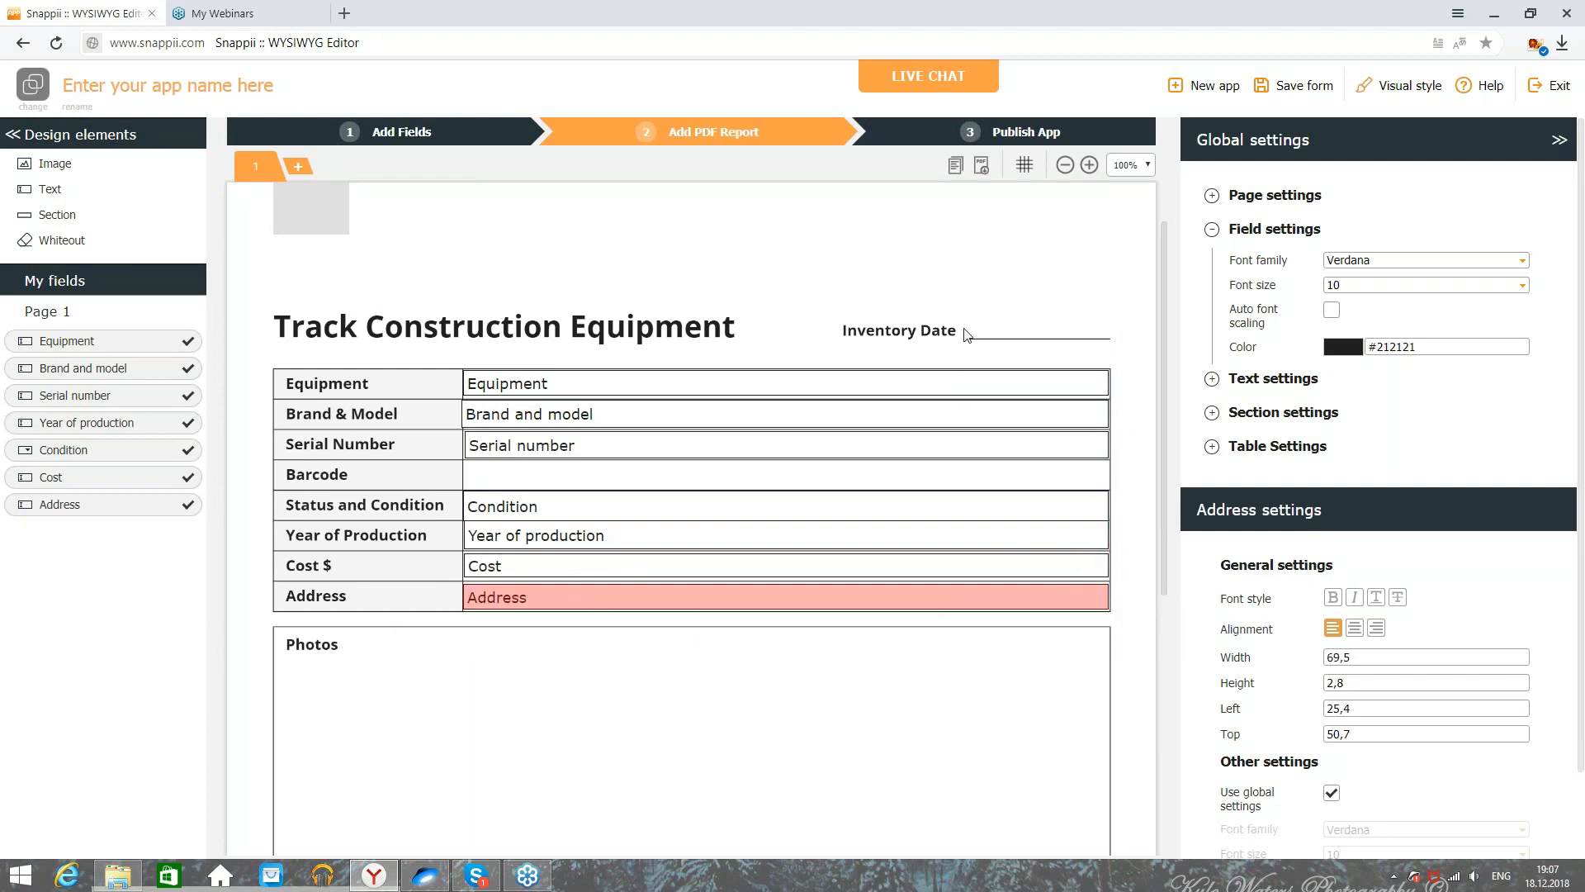
scroll(601, 471, "down", 5)
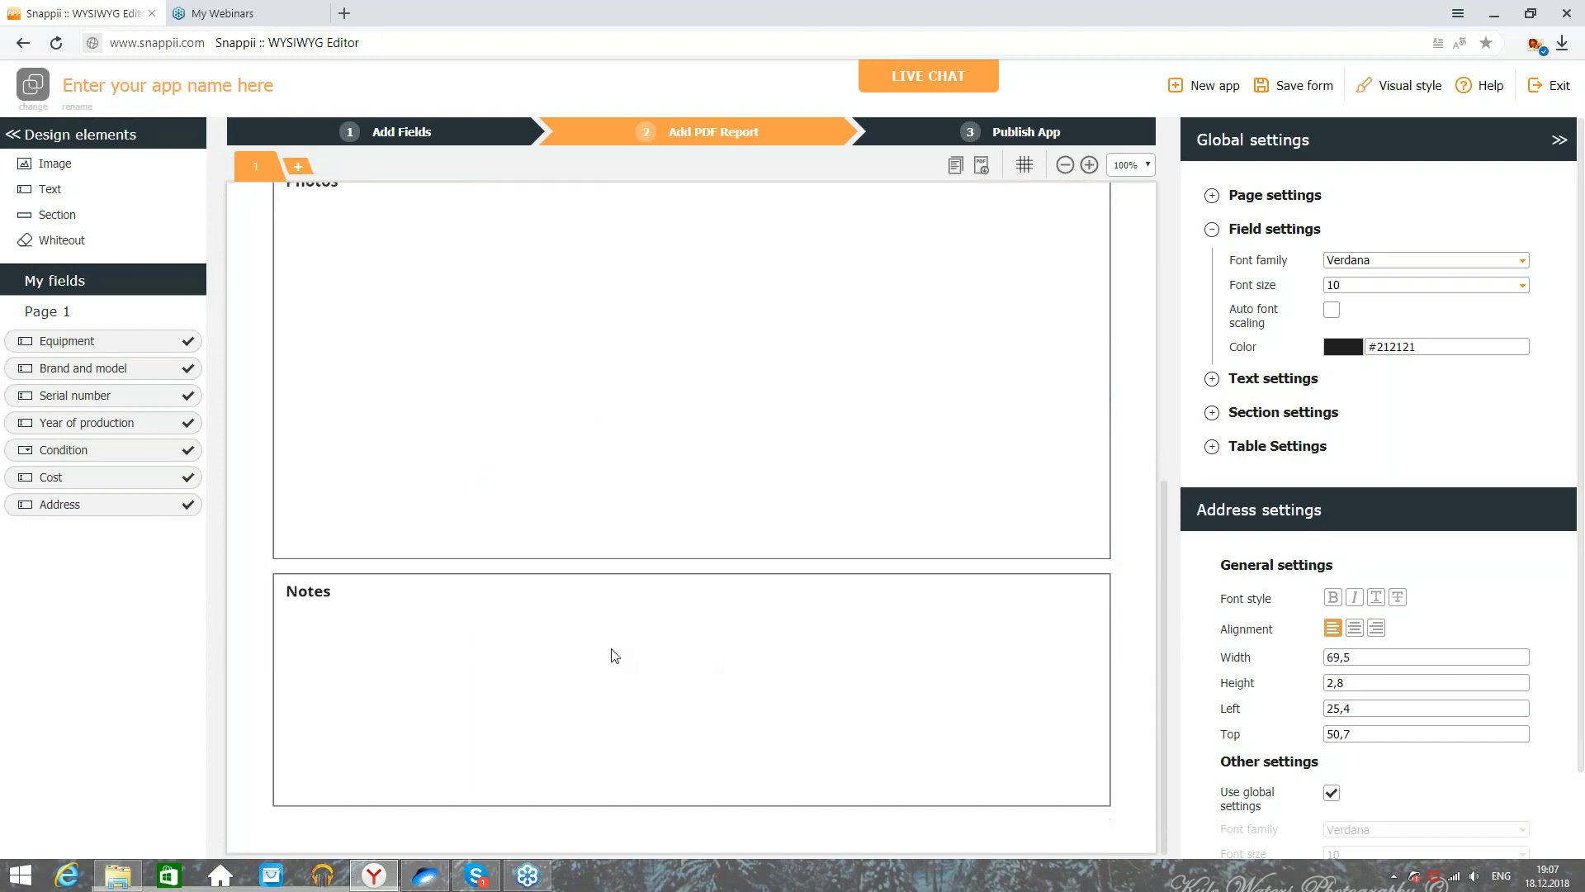
scroll(609, 655, "up", 6)
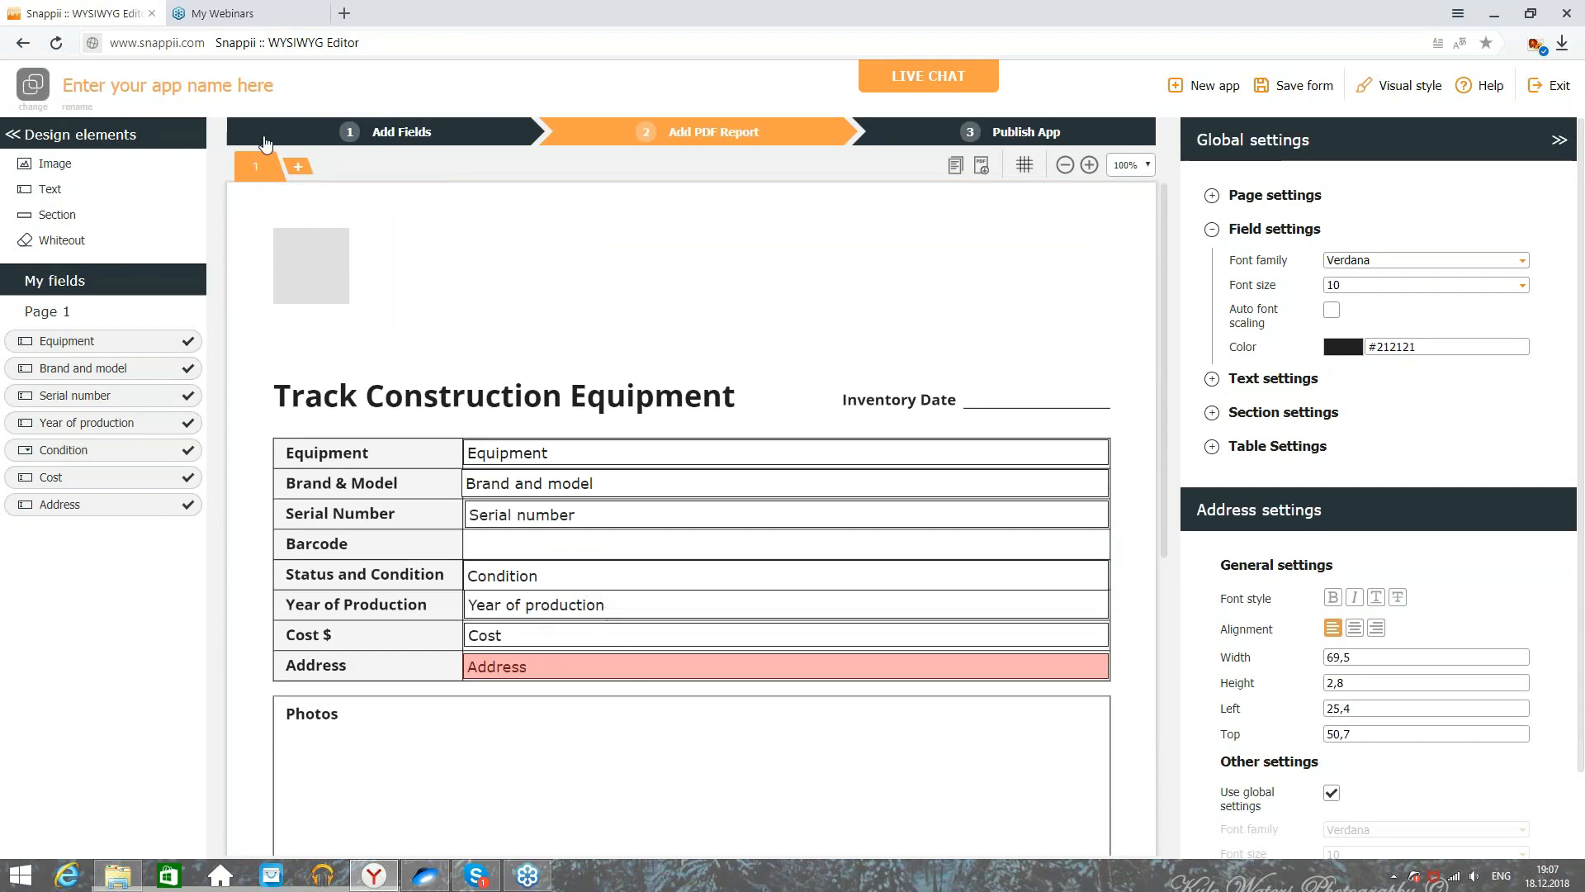
Step: Add the pre-built Scan Barcode field and confirm Bar Code Input 20 in the PDF report
left_click(374, 135)
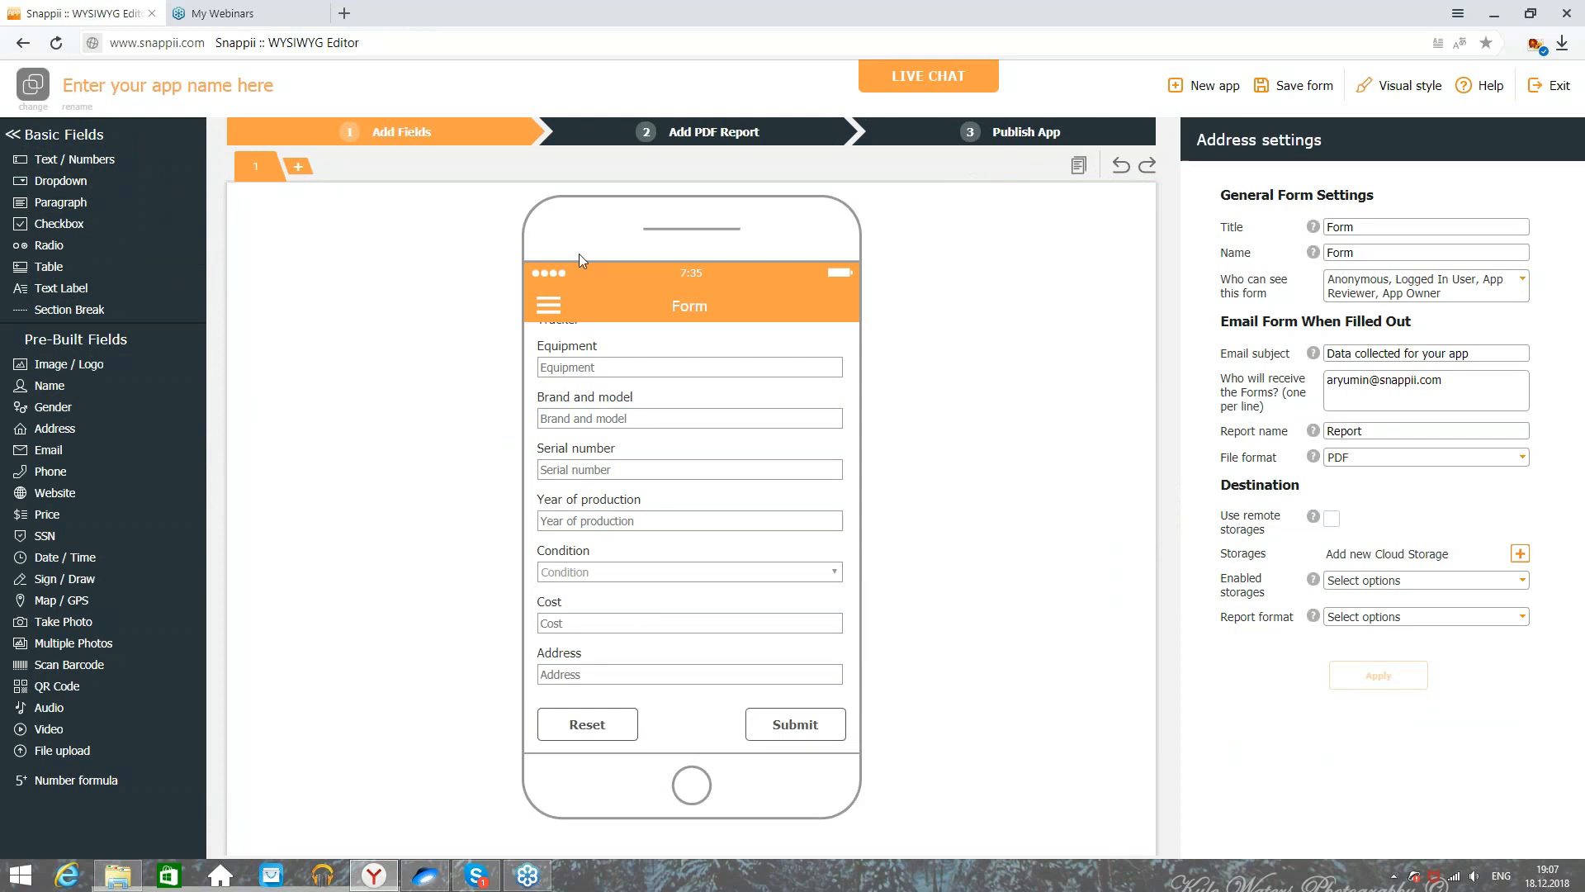
left_click(671, 139)
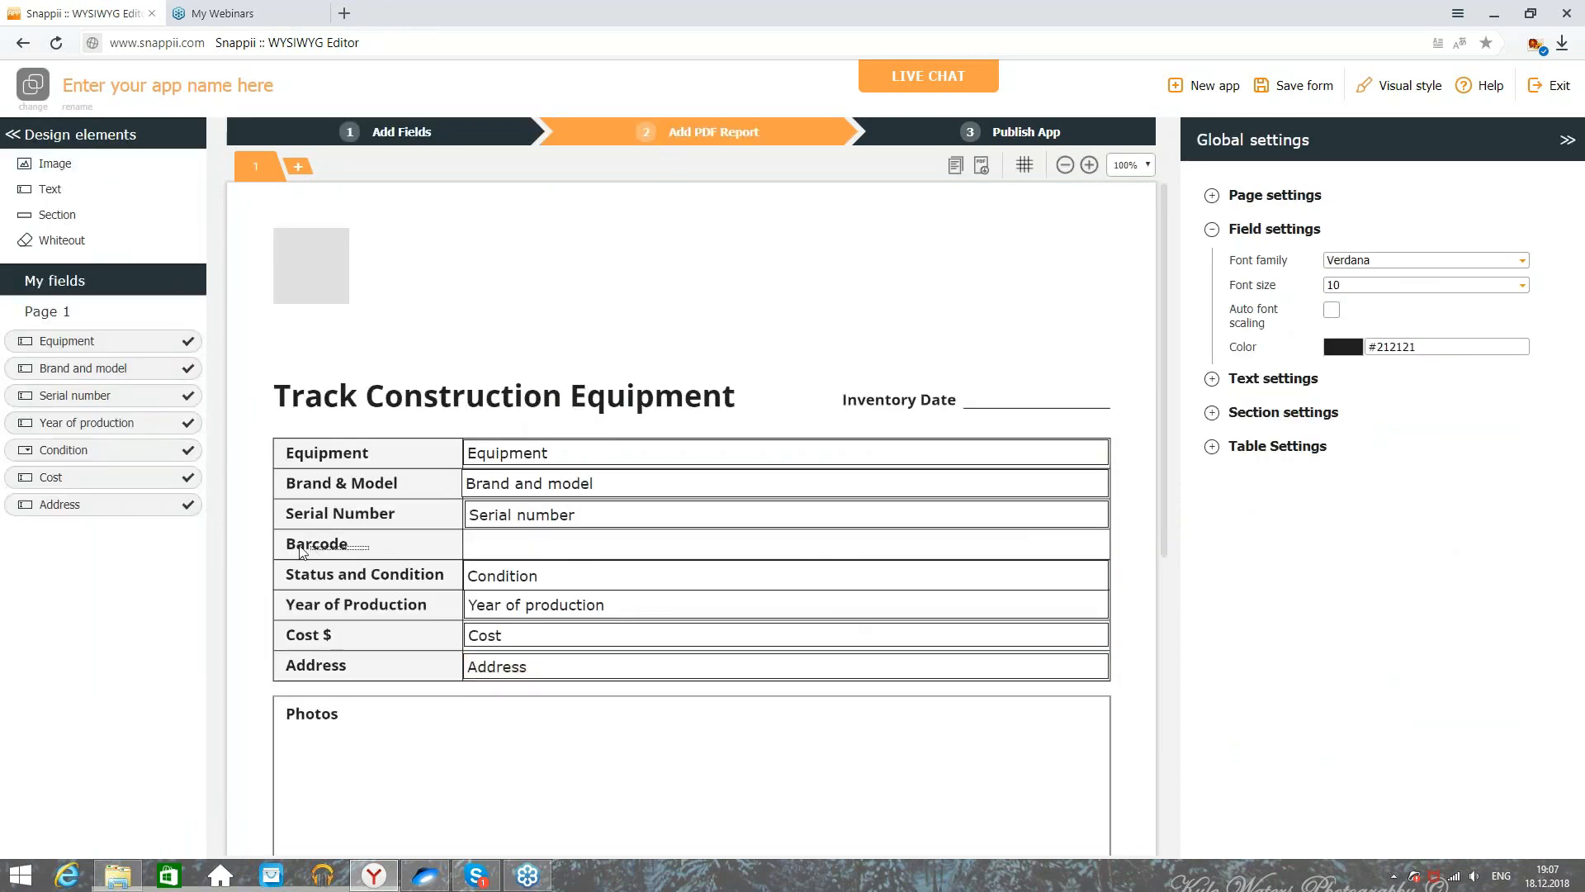
left_click(392, 133)
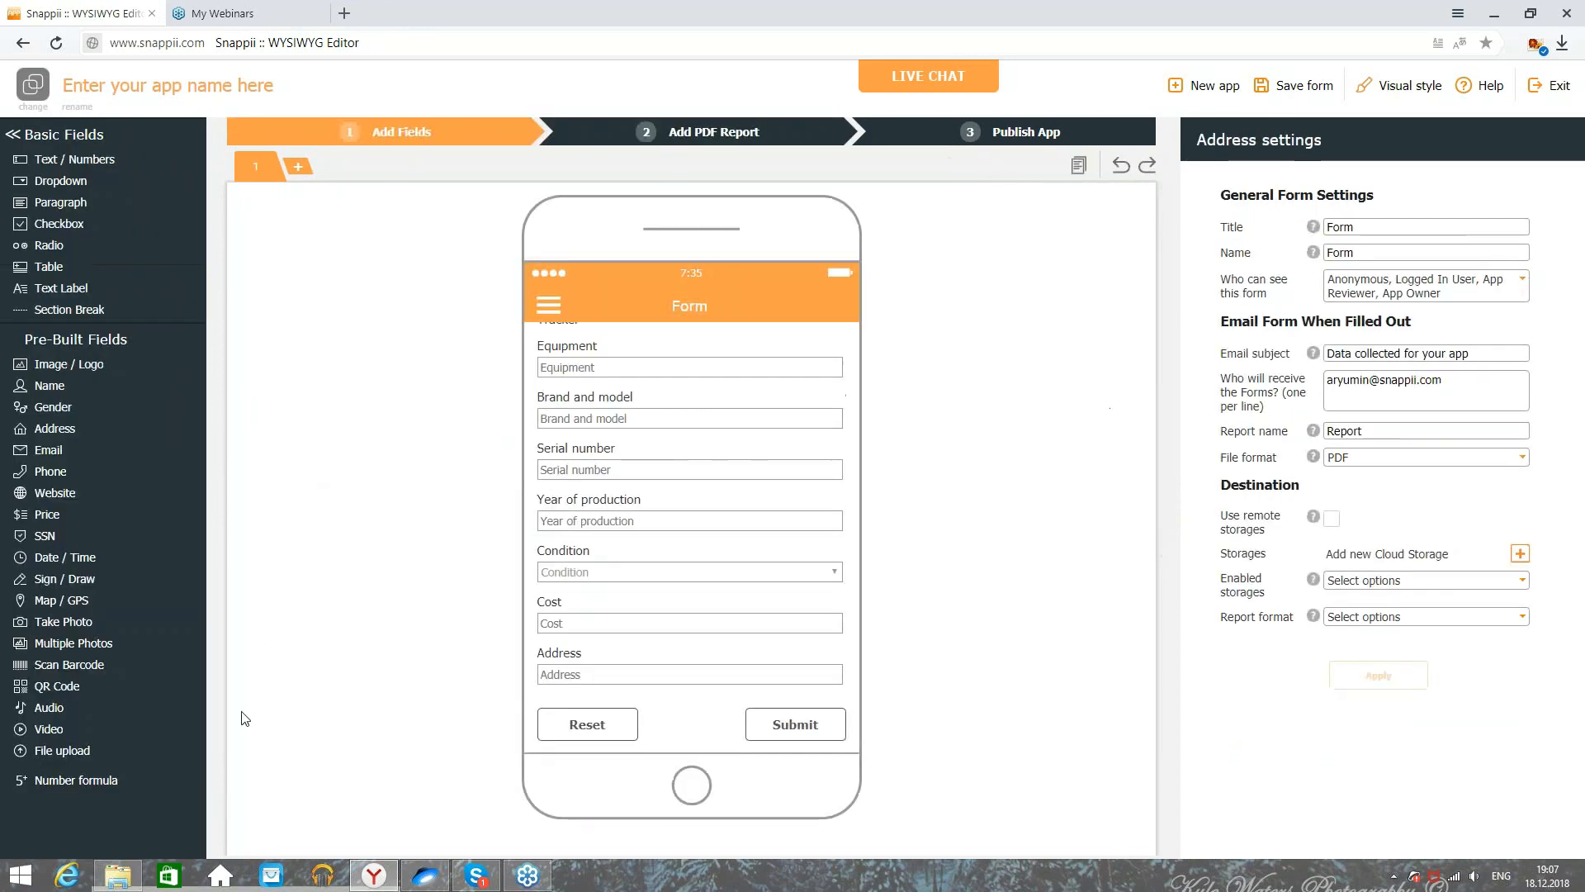
left_click(101, 671)
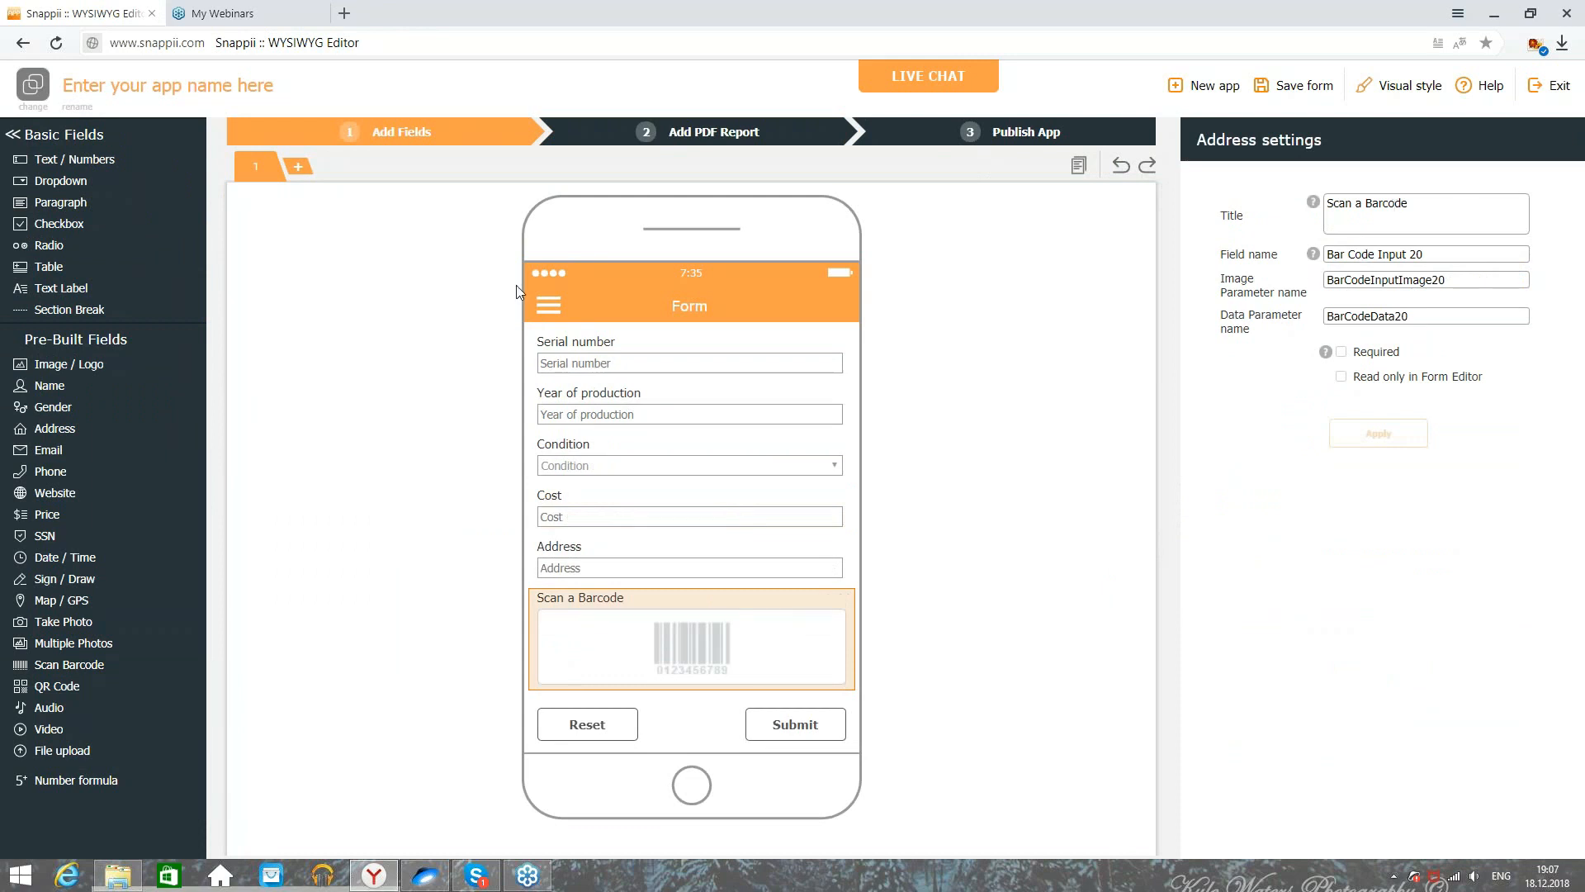
left_click(813, 124)
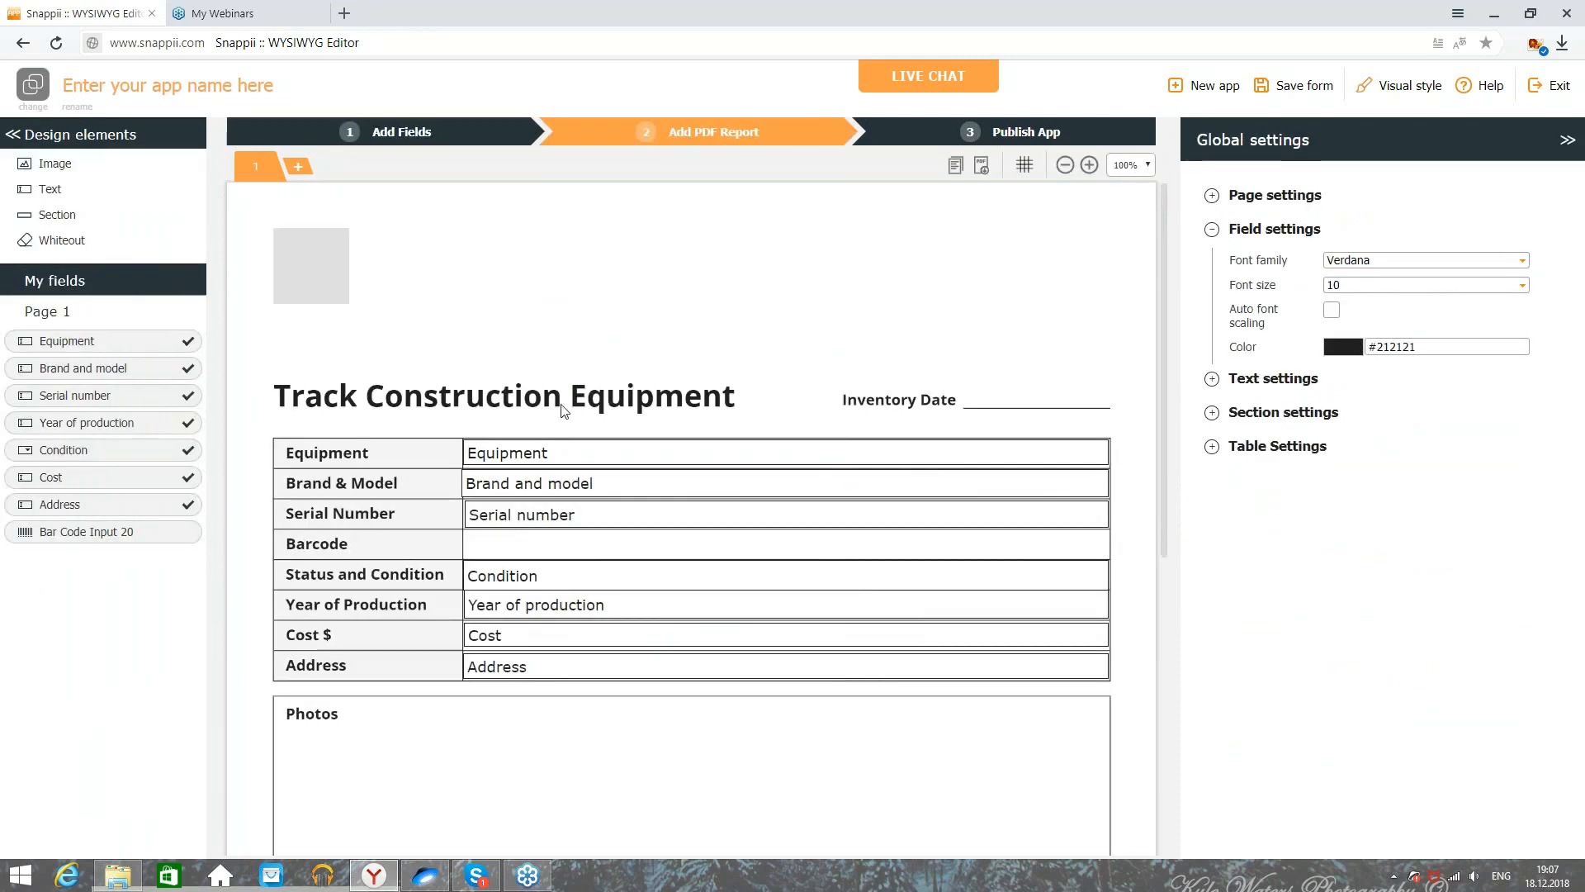
Step: Add a Date / Time field to the form and check it in the PDF report
left_click(397, 123)
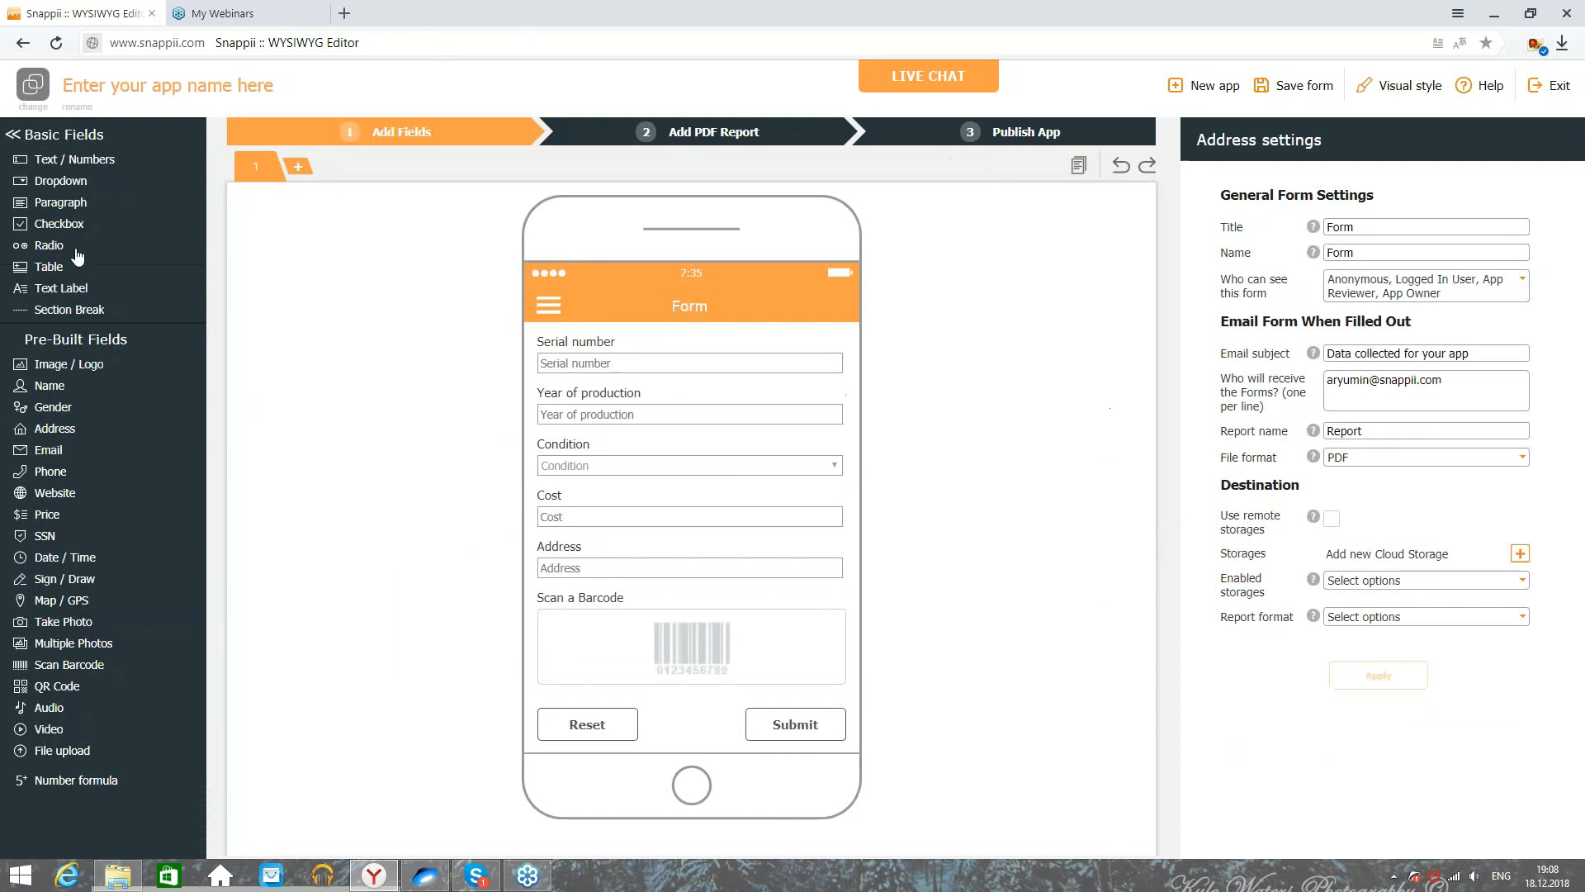
left_click(59, 557)
left_click(708, 130)
scroll(453, 531, "down", 6)
left_click(431, 132)
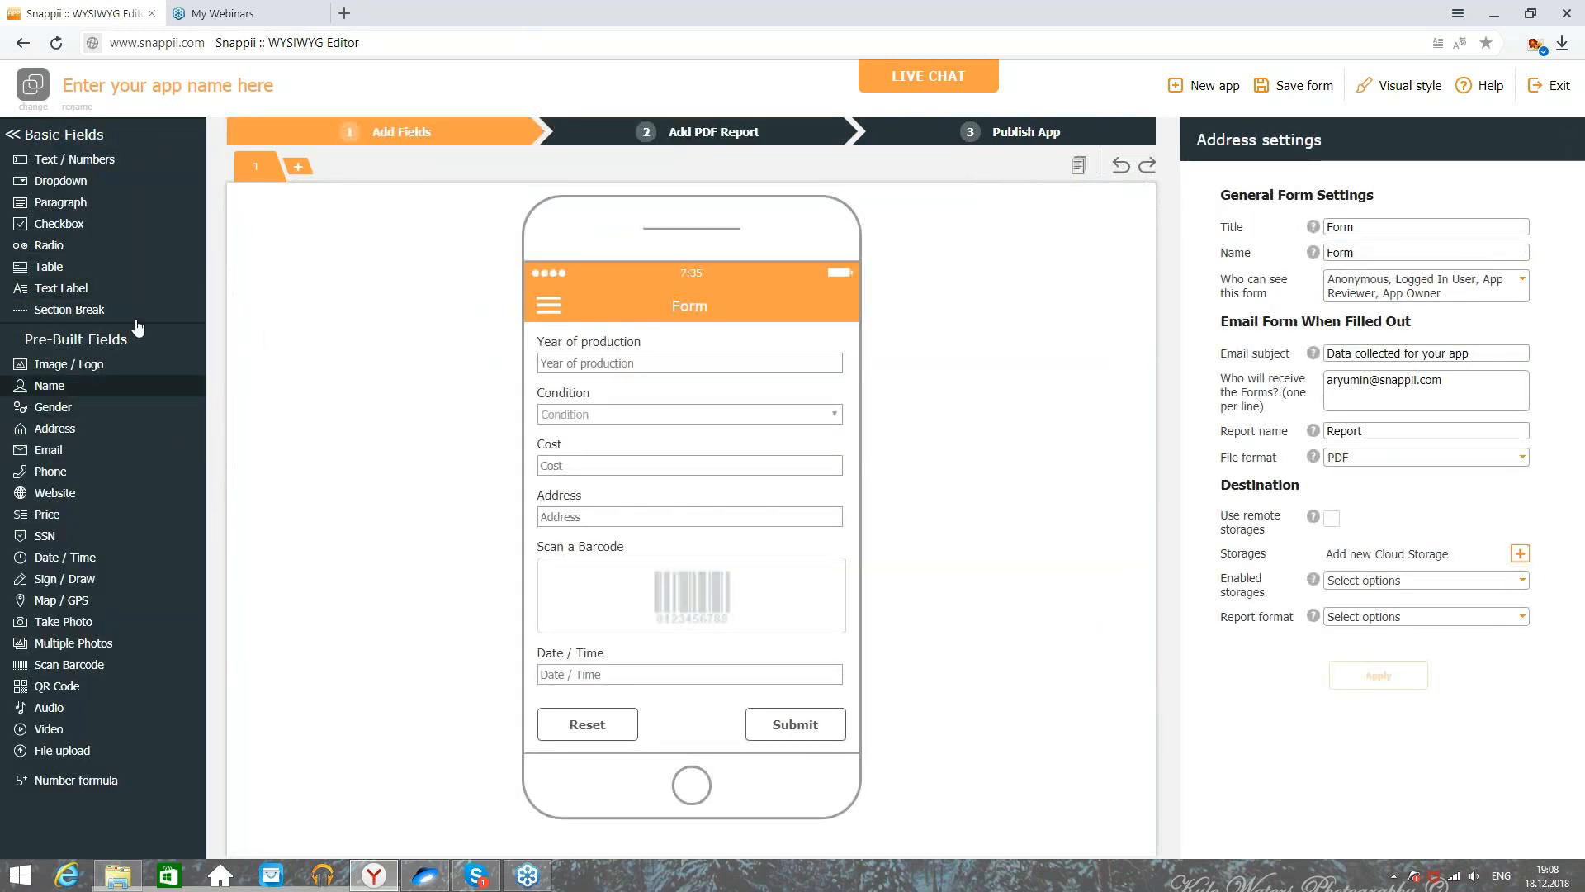
Step: Add a Paragraph field and retitle it Notes
left_click(83, 209)
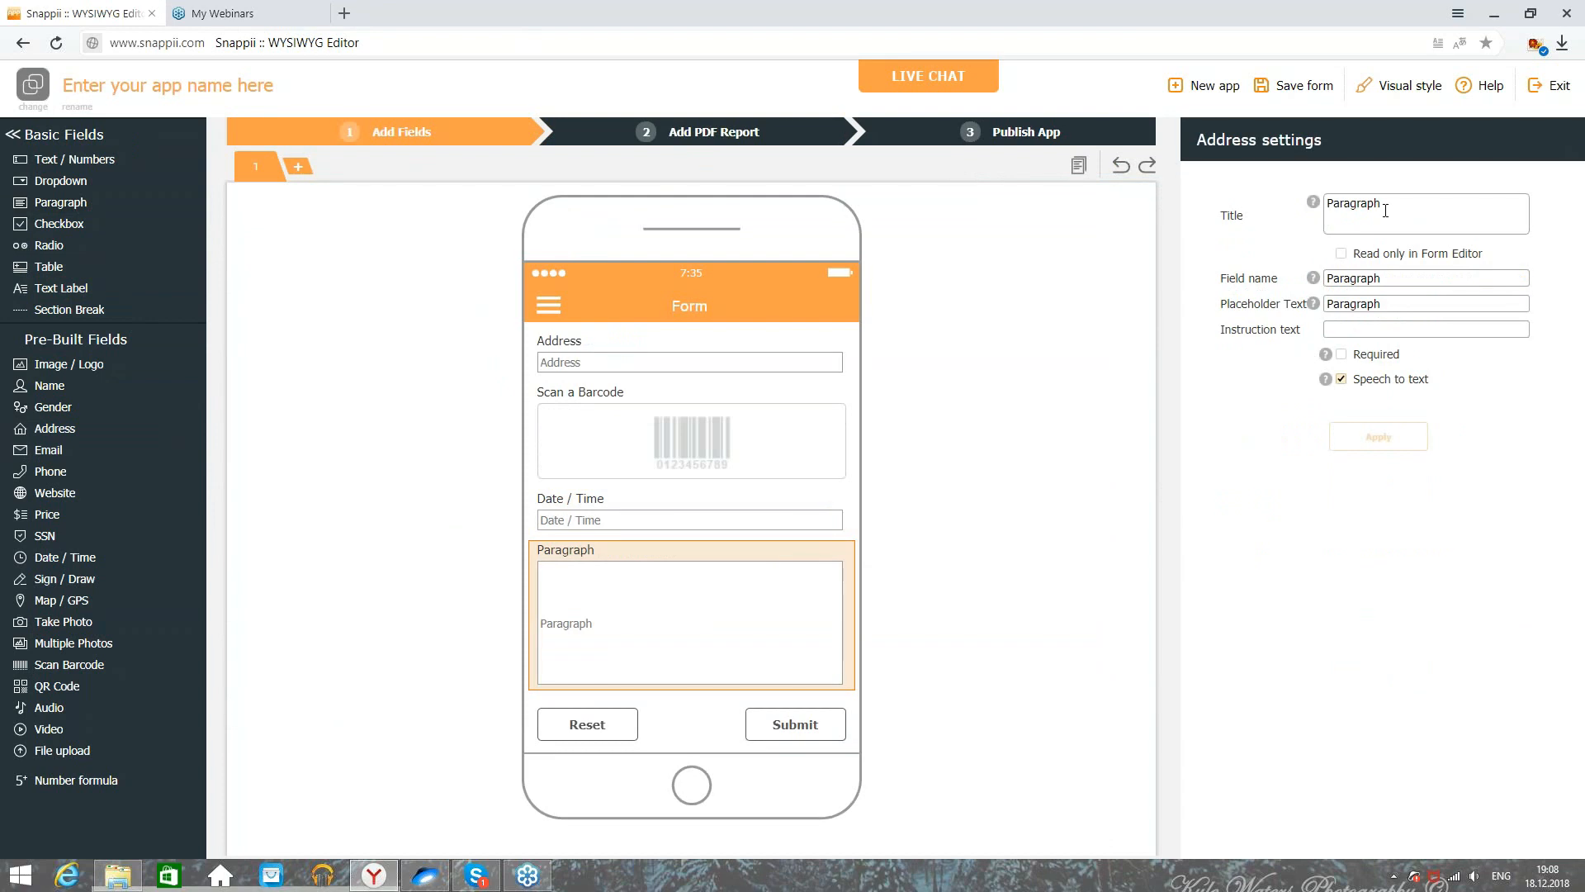
double_click(1352, 204)
type("Notes")
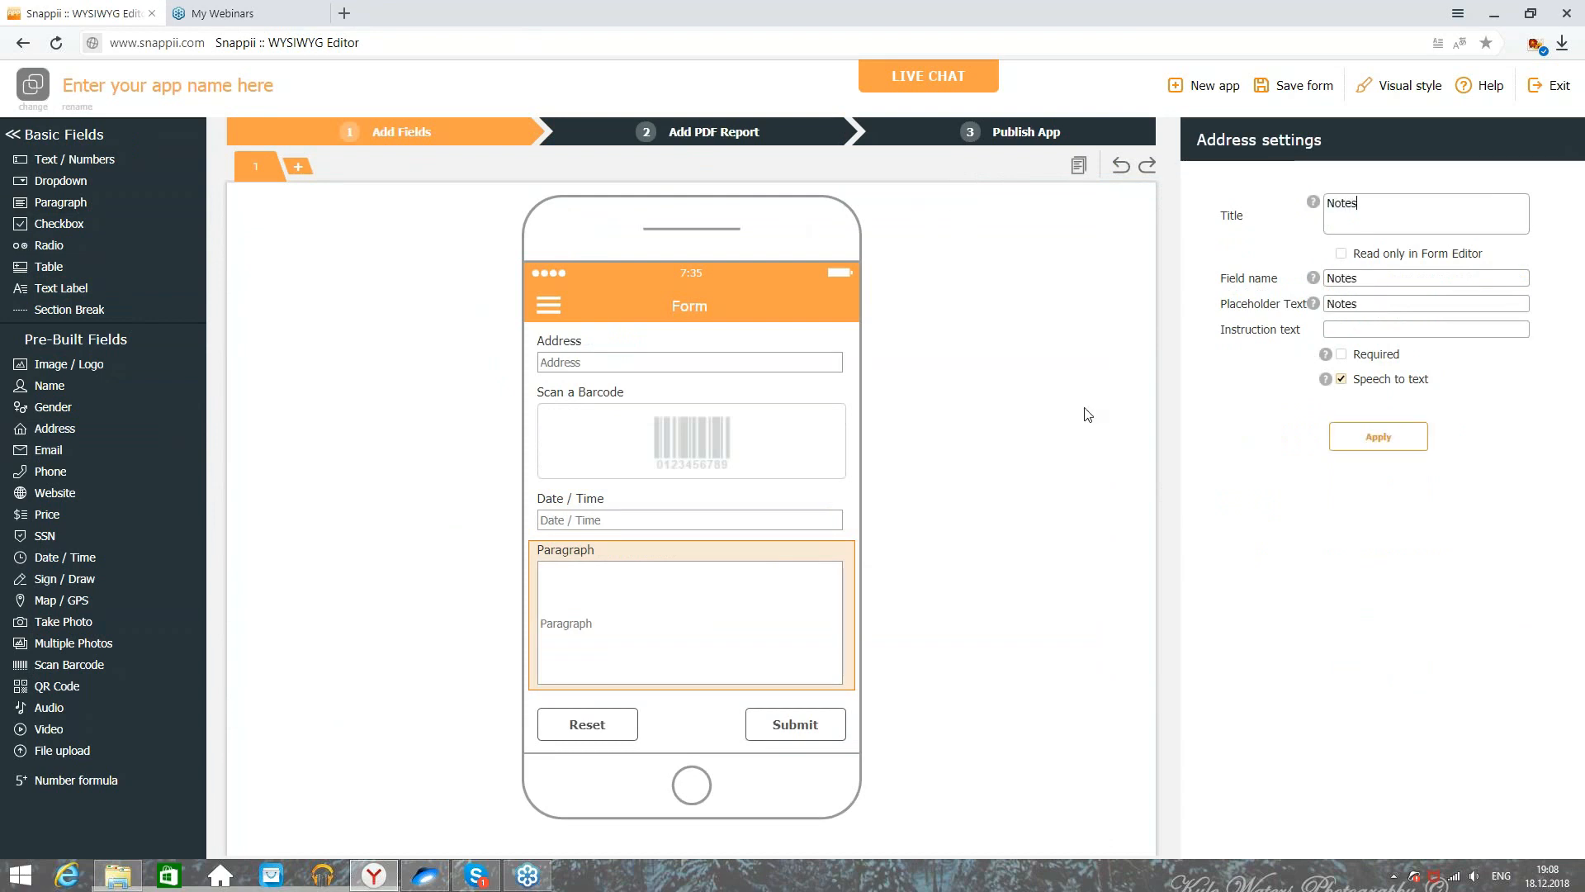
left_click(1365, 440)
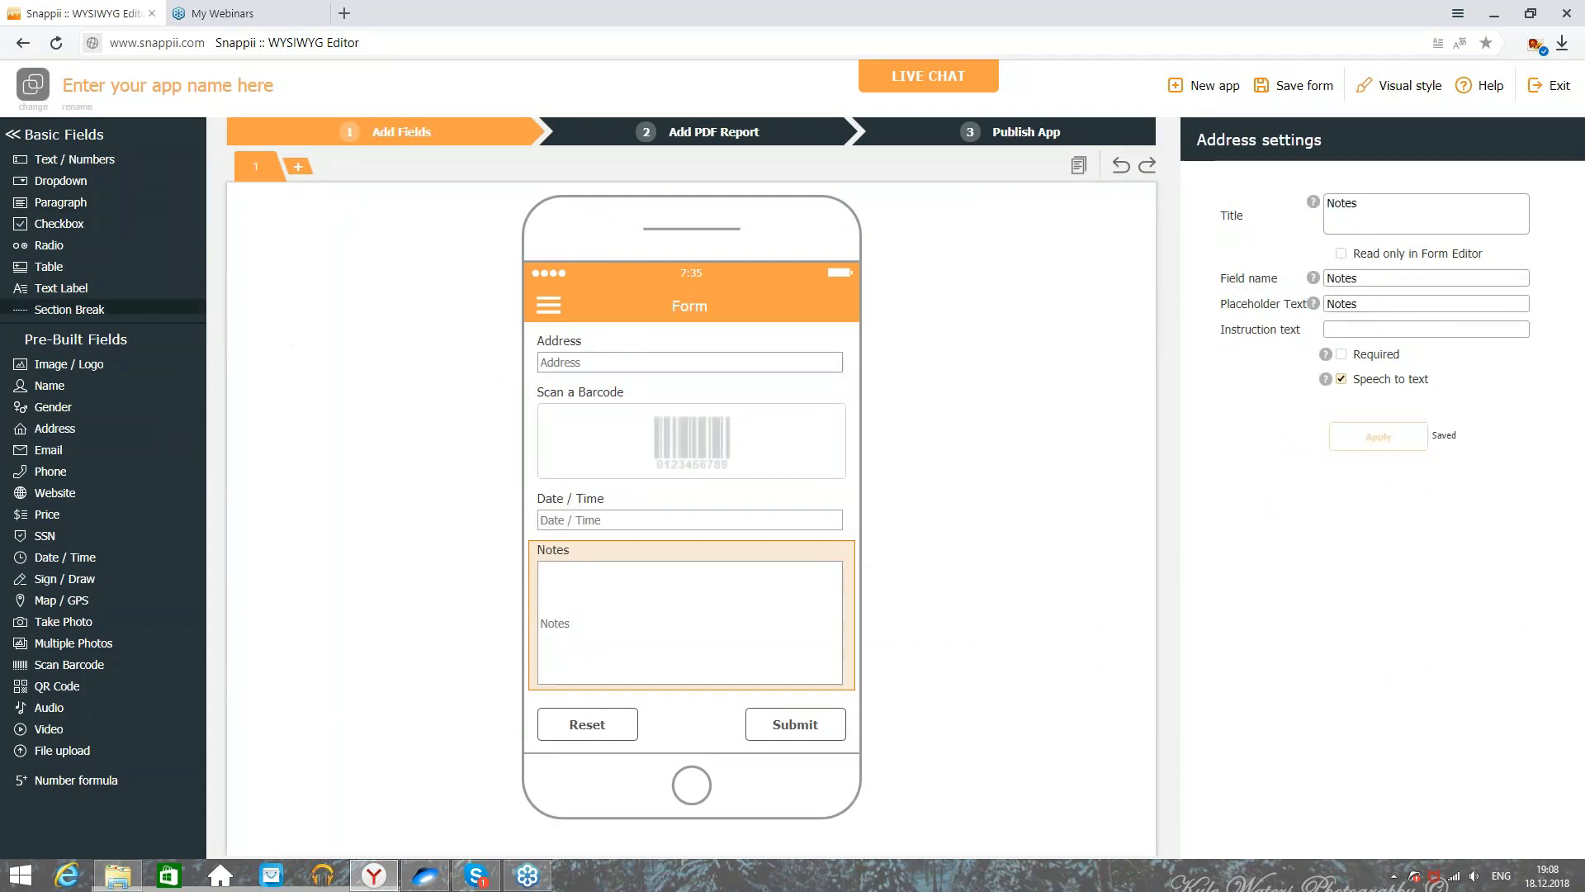
Step: Add three Take Photo fields to the form
left_click(71, 625)
left_click(71, 626)
left_click(71, 625)
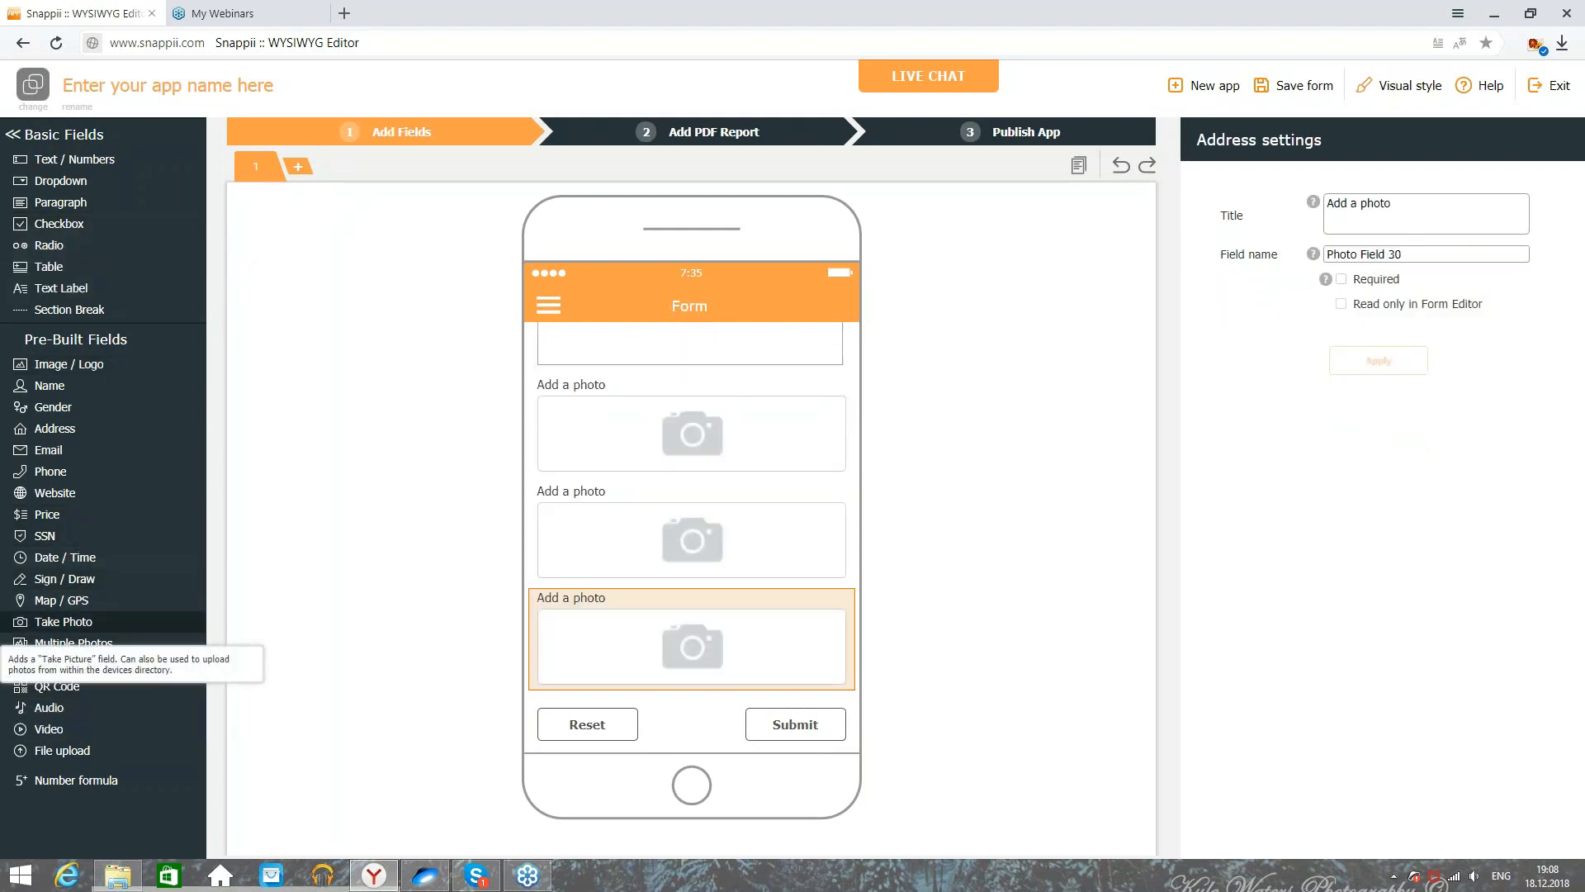
left_click(648, 450)
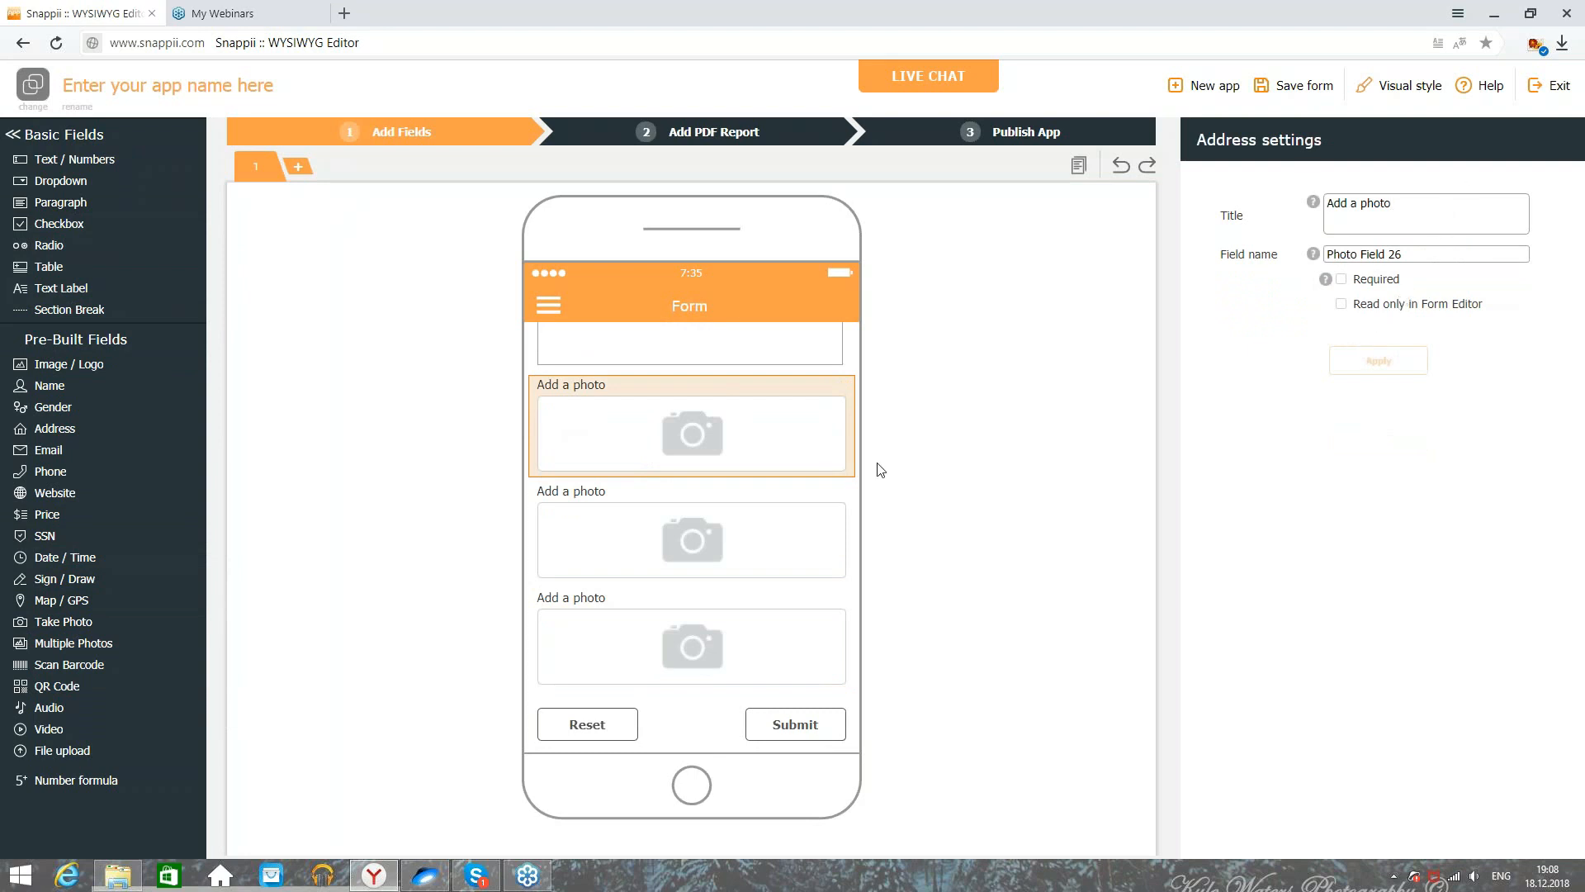
Step: Retitle the second and third photo fields 'Add a photo 2' and 'Add a photo 3'
left_click(730, 545)
left_click(1465, 207)
type("2")
left_click(1378, 361)
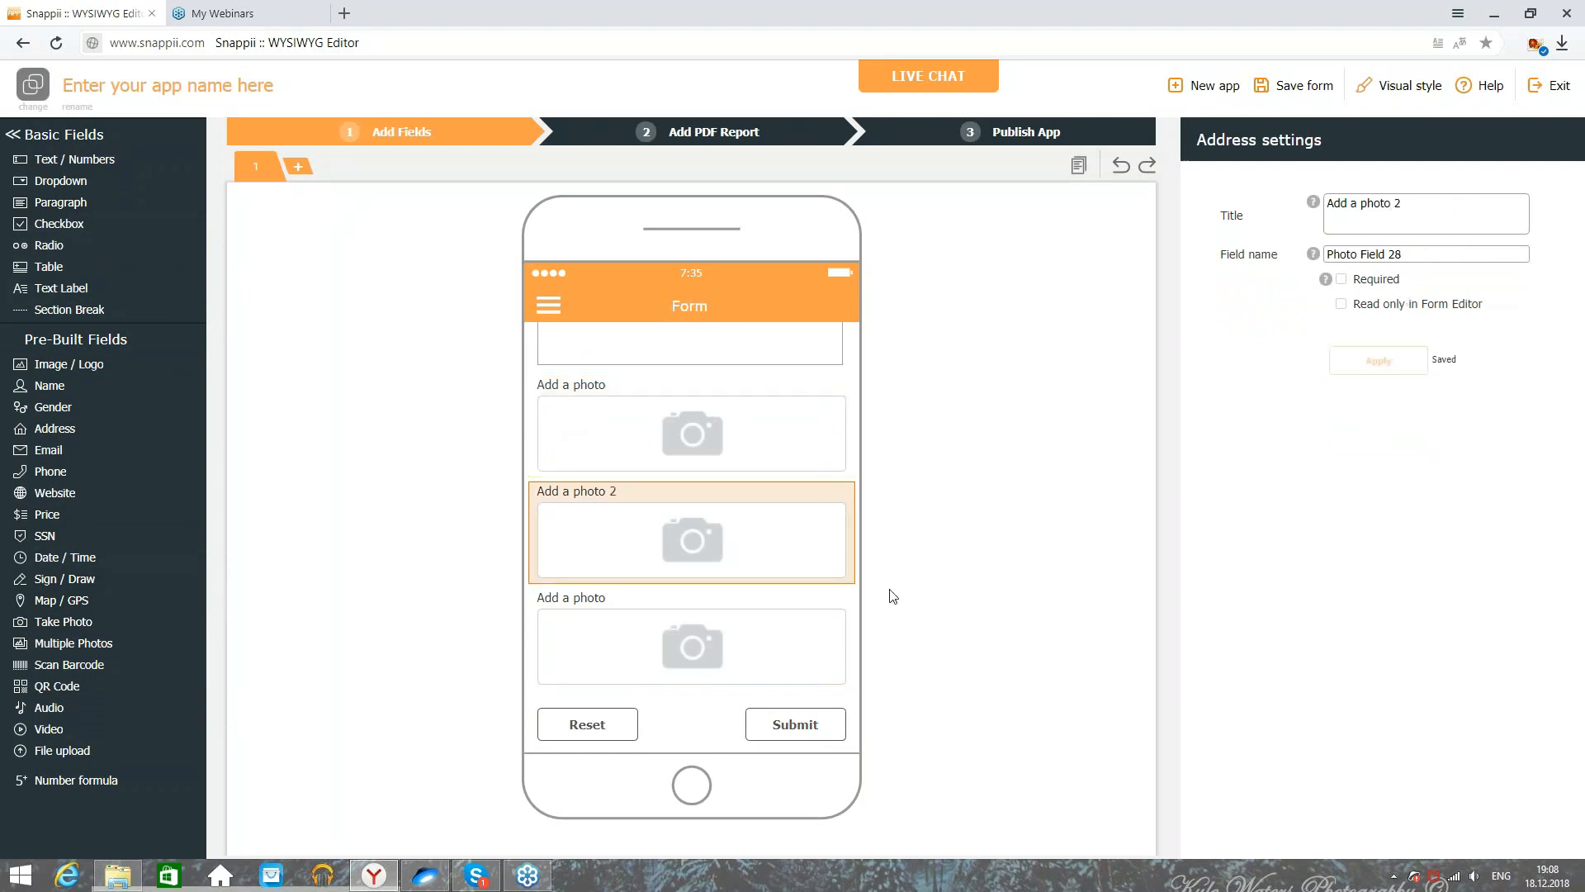
left_click(792, 636)
left_click(1466, 225)
type("3")
left_click(1387, 363)
left_click(713, 132)
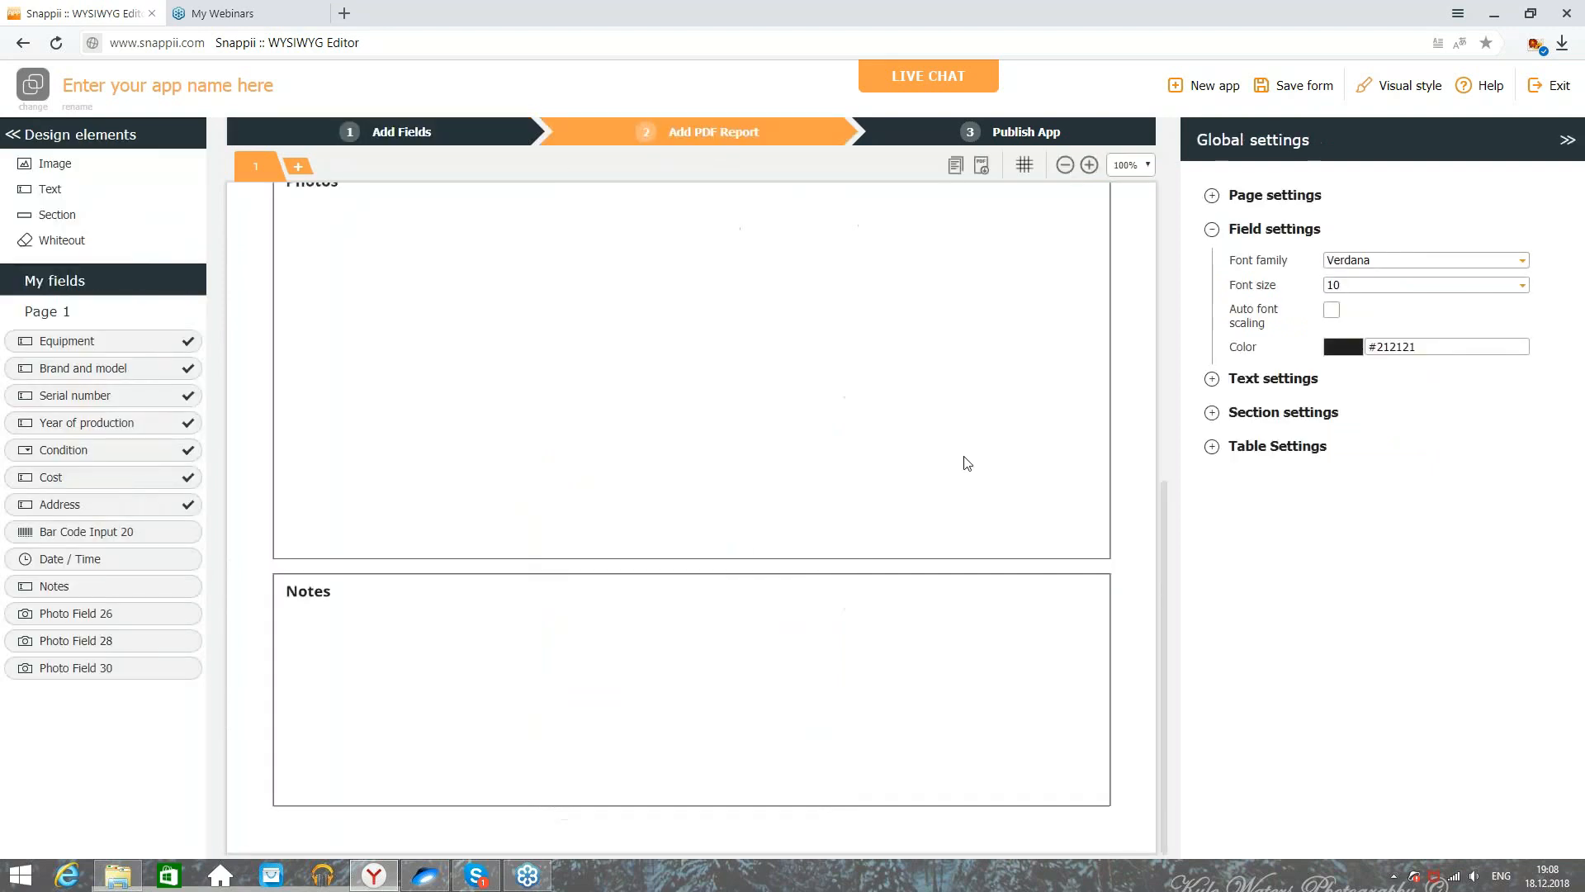
Step: At 75% zoom, put Bar Code Input 20 in the Barcode cell and Date / Time beside Inventory Date
left_click_drag(1166, 524, 1157, 405)
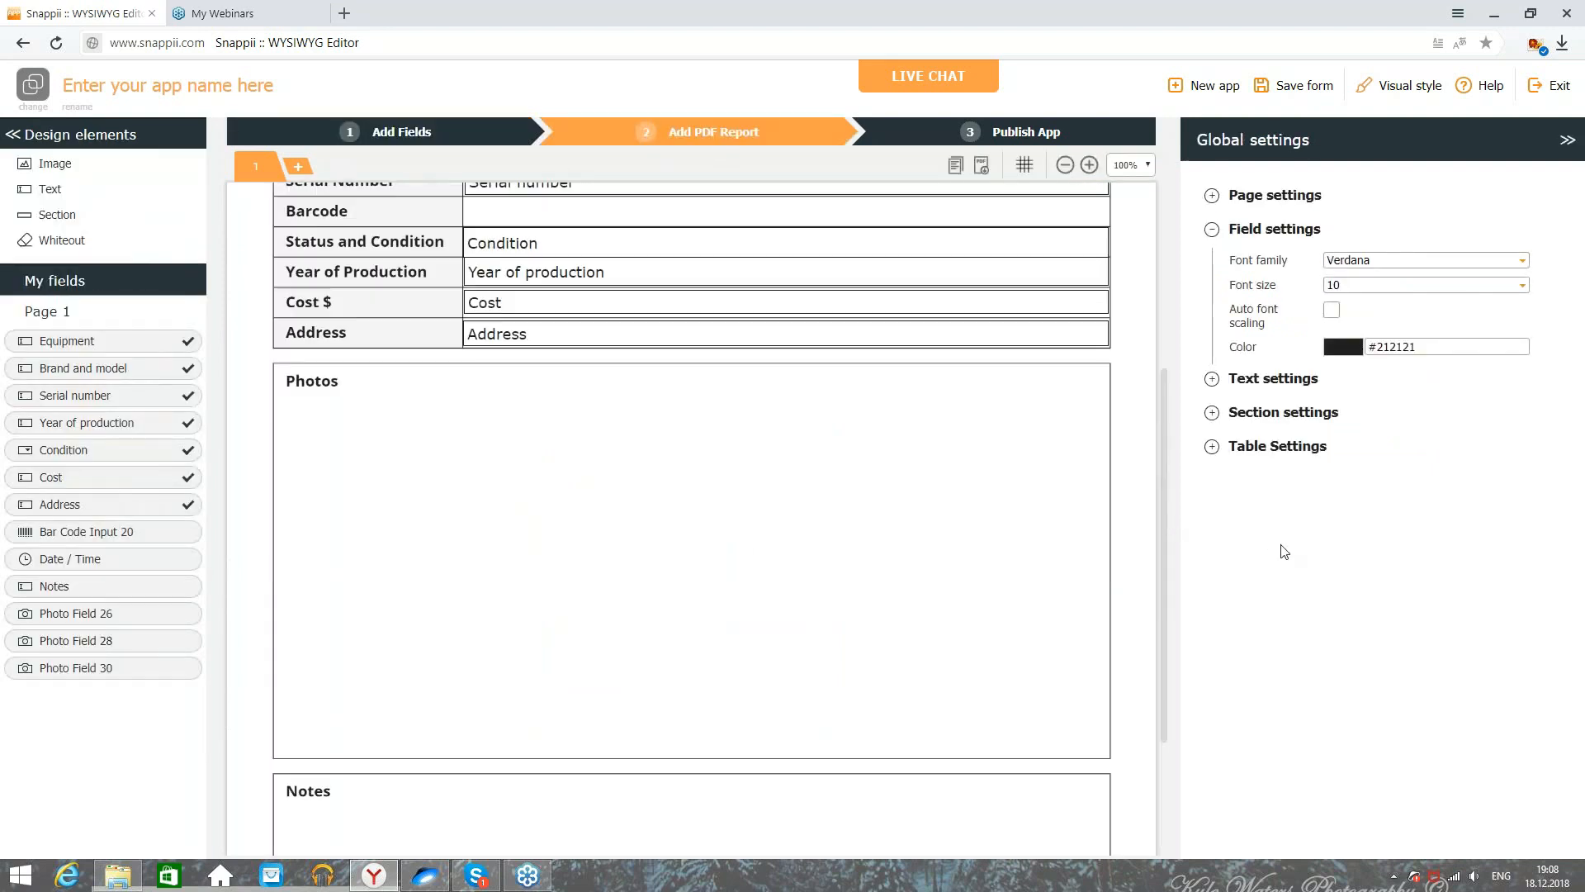
left_click(1064, 165)
left_click(1065, 165)
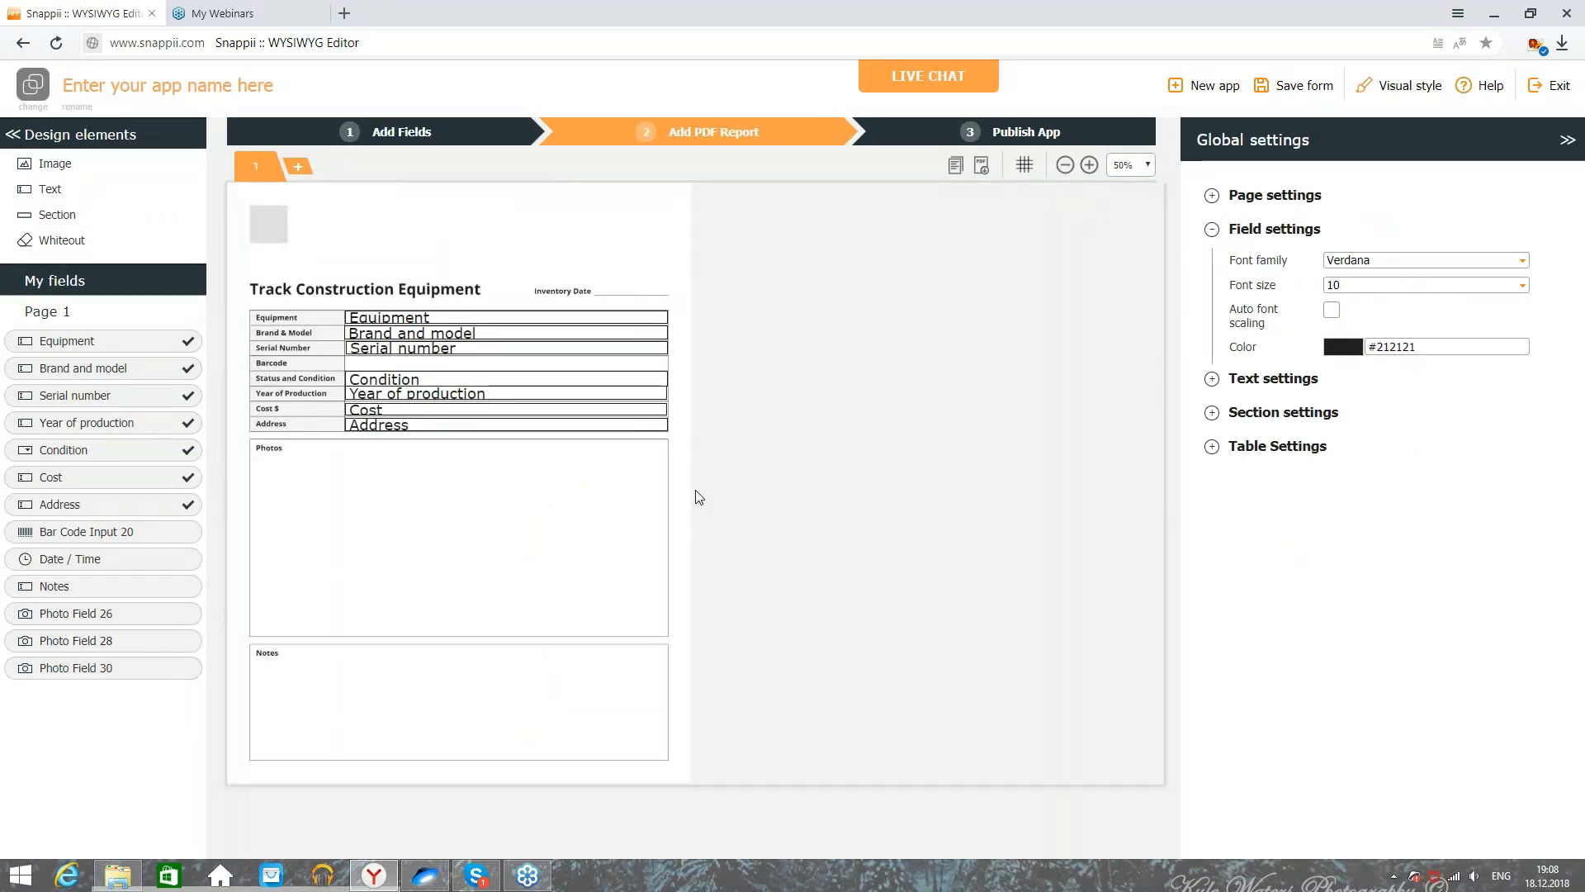
left_click(1089, 165)
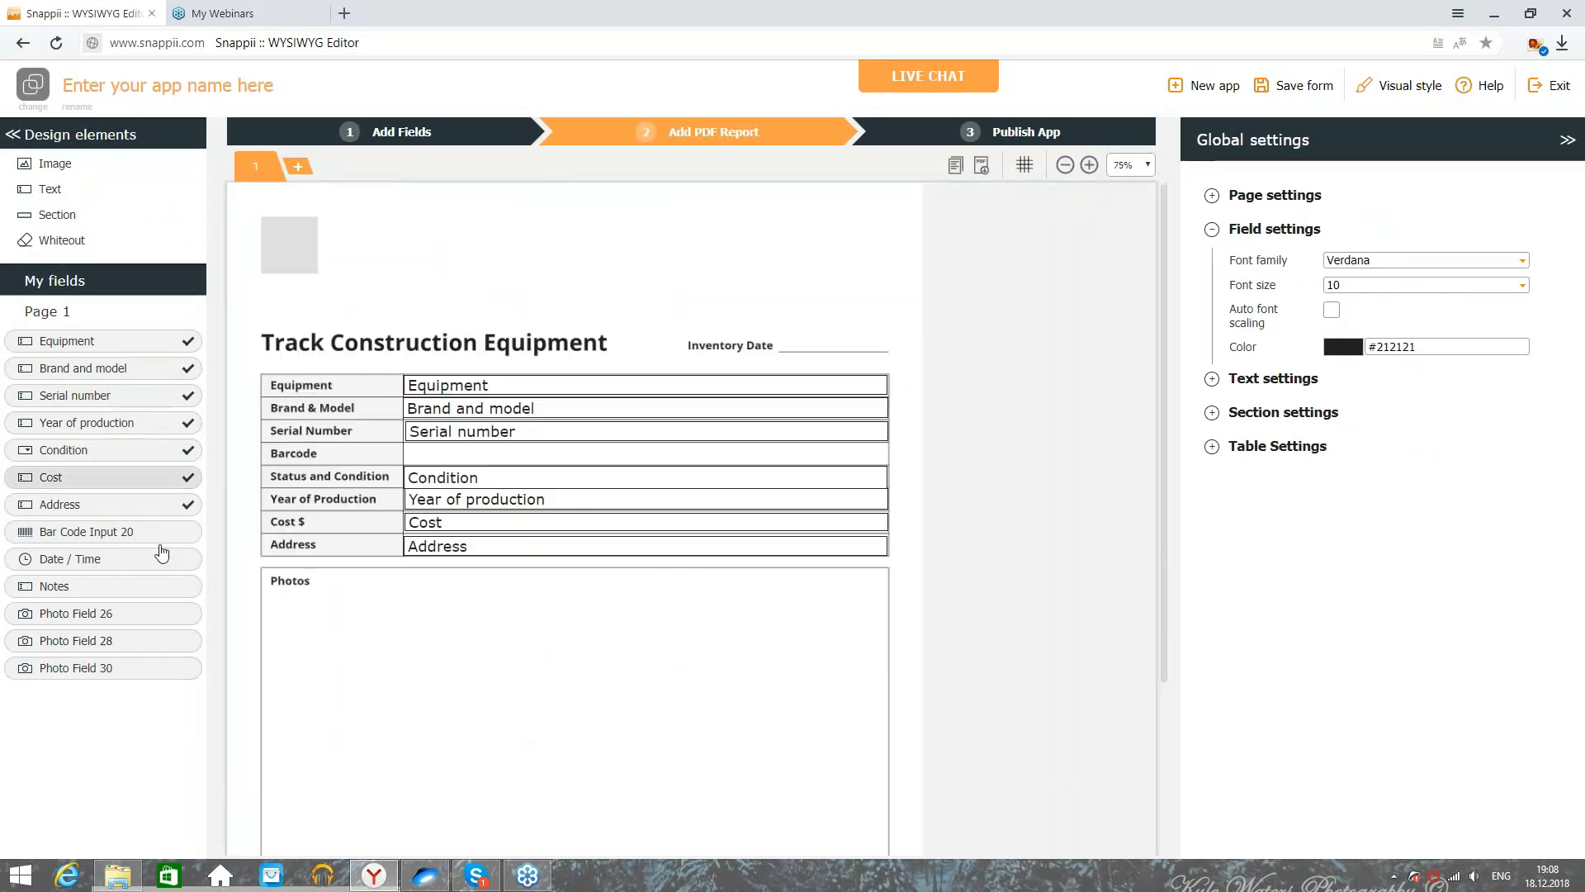
left_click_drag(97, 535, 410, 453)
left_click_drag(503, 467, 760, 459)
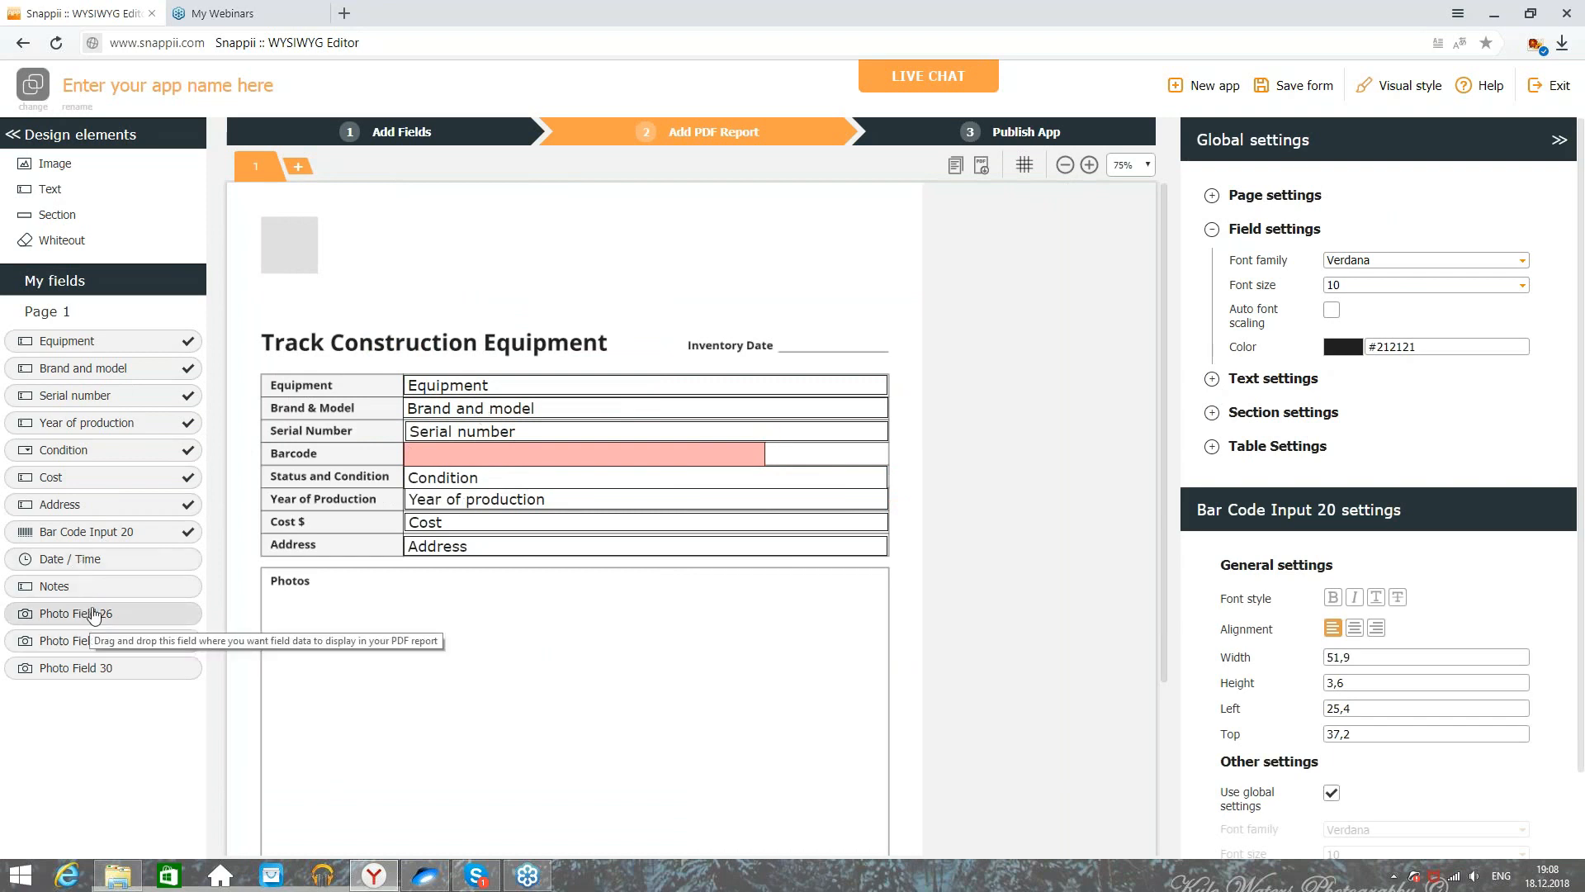
left_click_drag(99, 559, 822, 341)
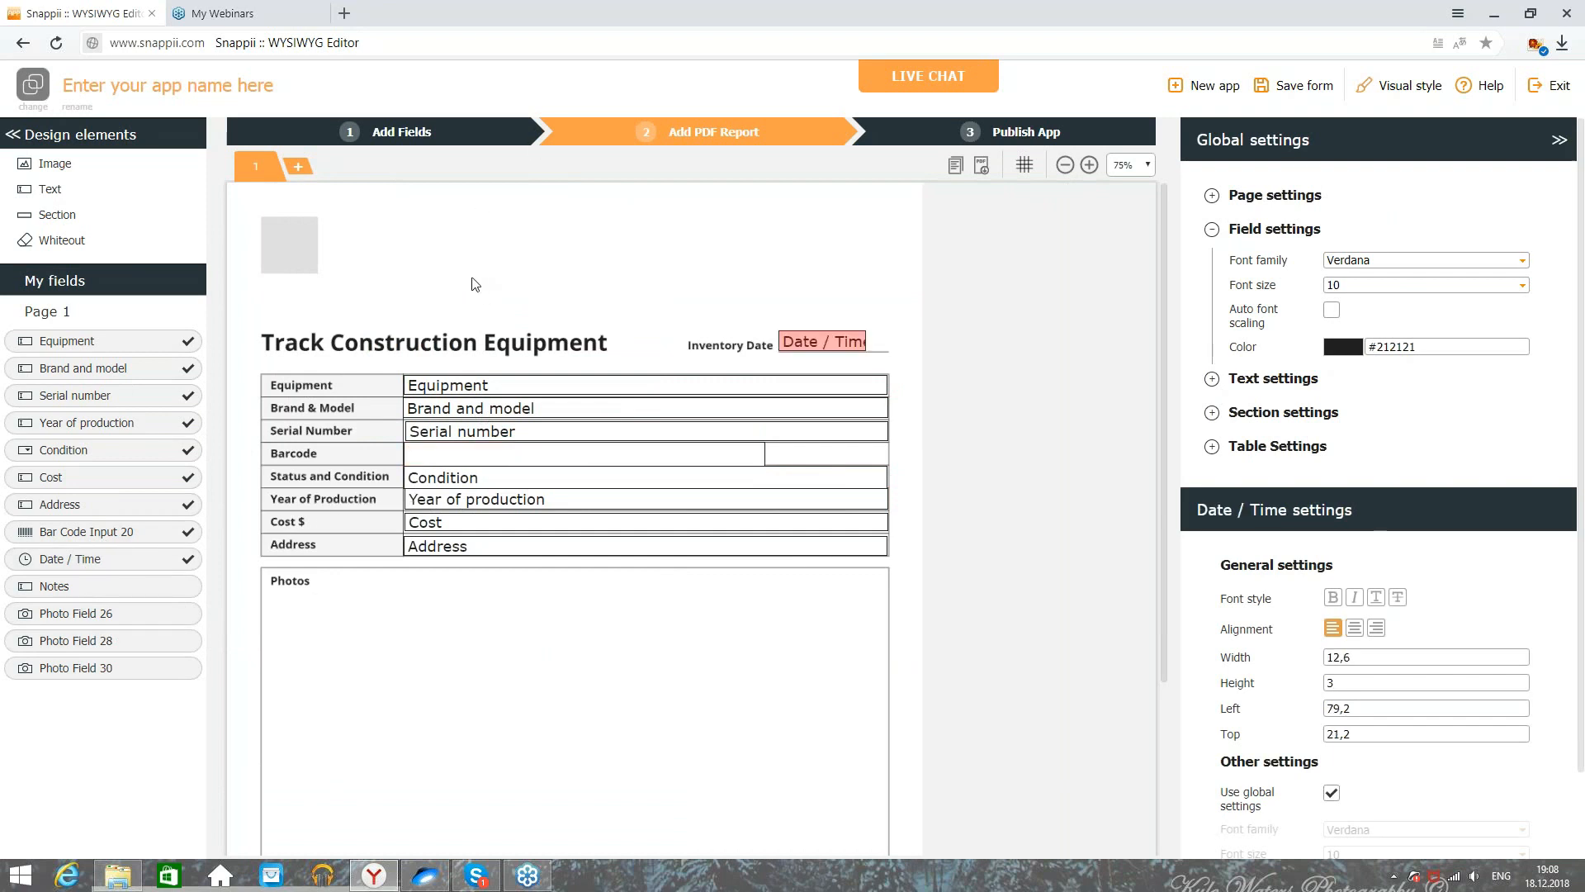
left_click(400, 137)
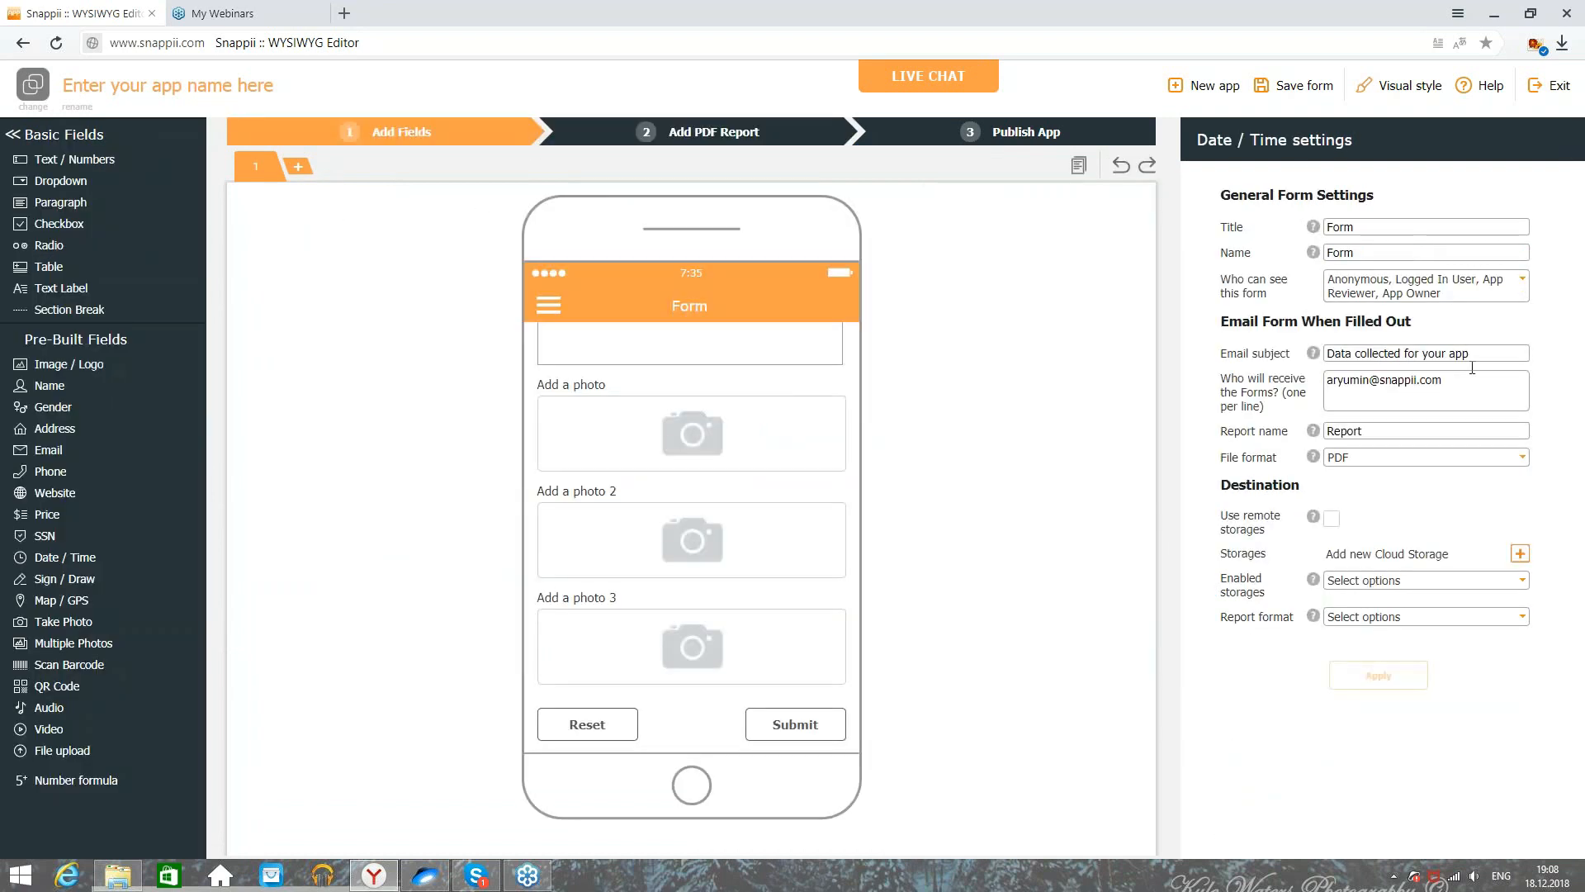
Step: Set the Date / Time field to the datetime format and widen it on the report
scroll(677, 572, "up", 3)
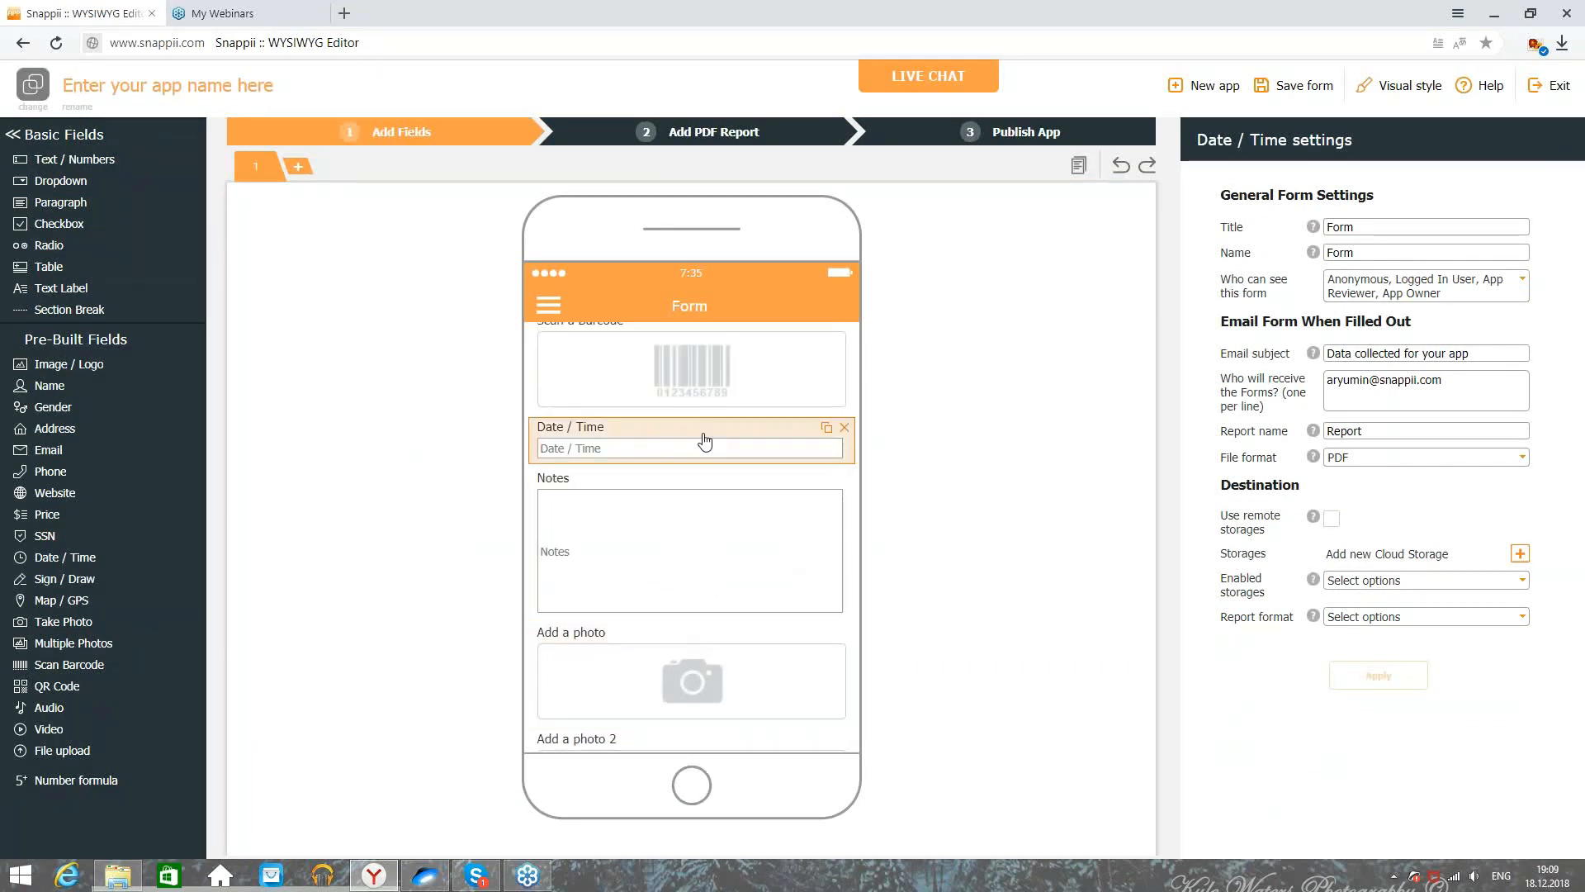
left_click(756, 431)
left_click(1439, 333)
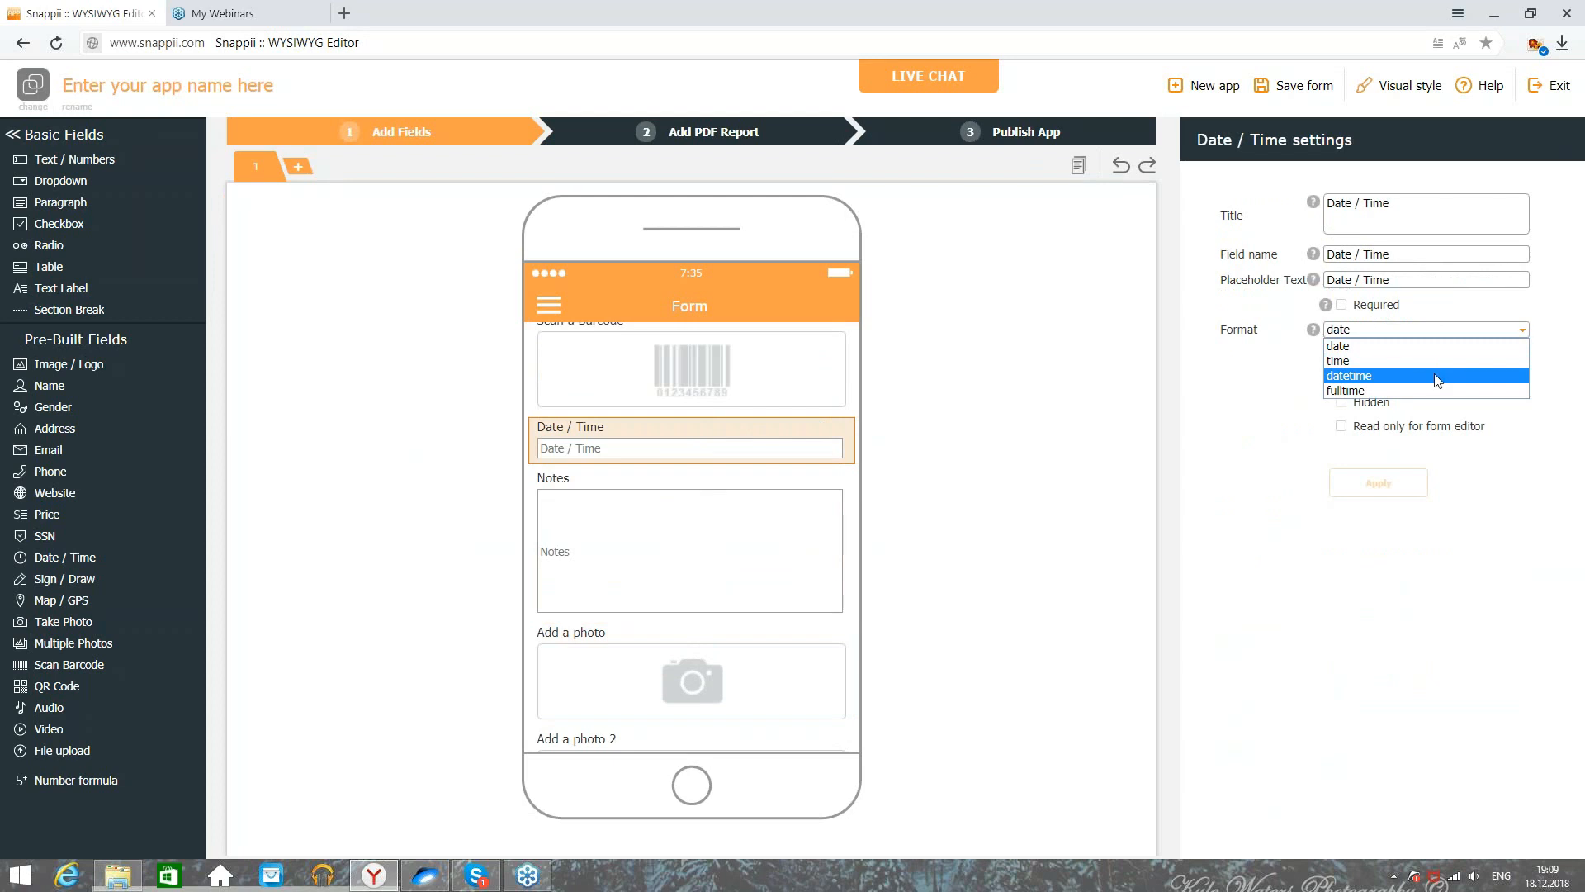
left_click(786, 145)
left_click(786, 145)
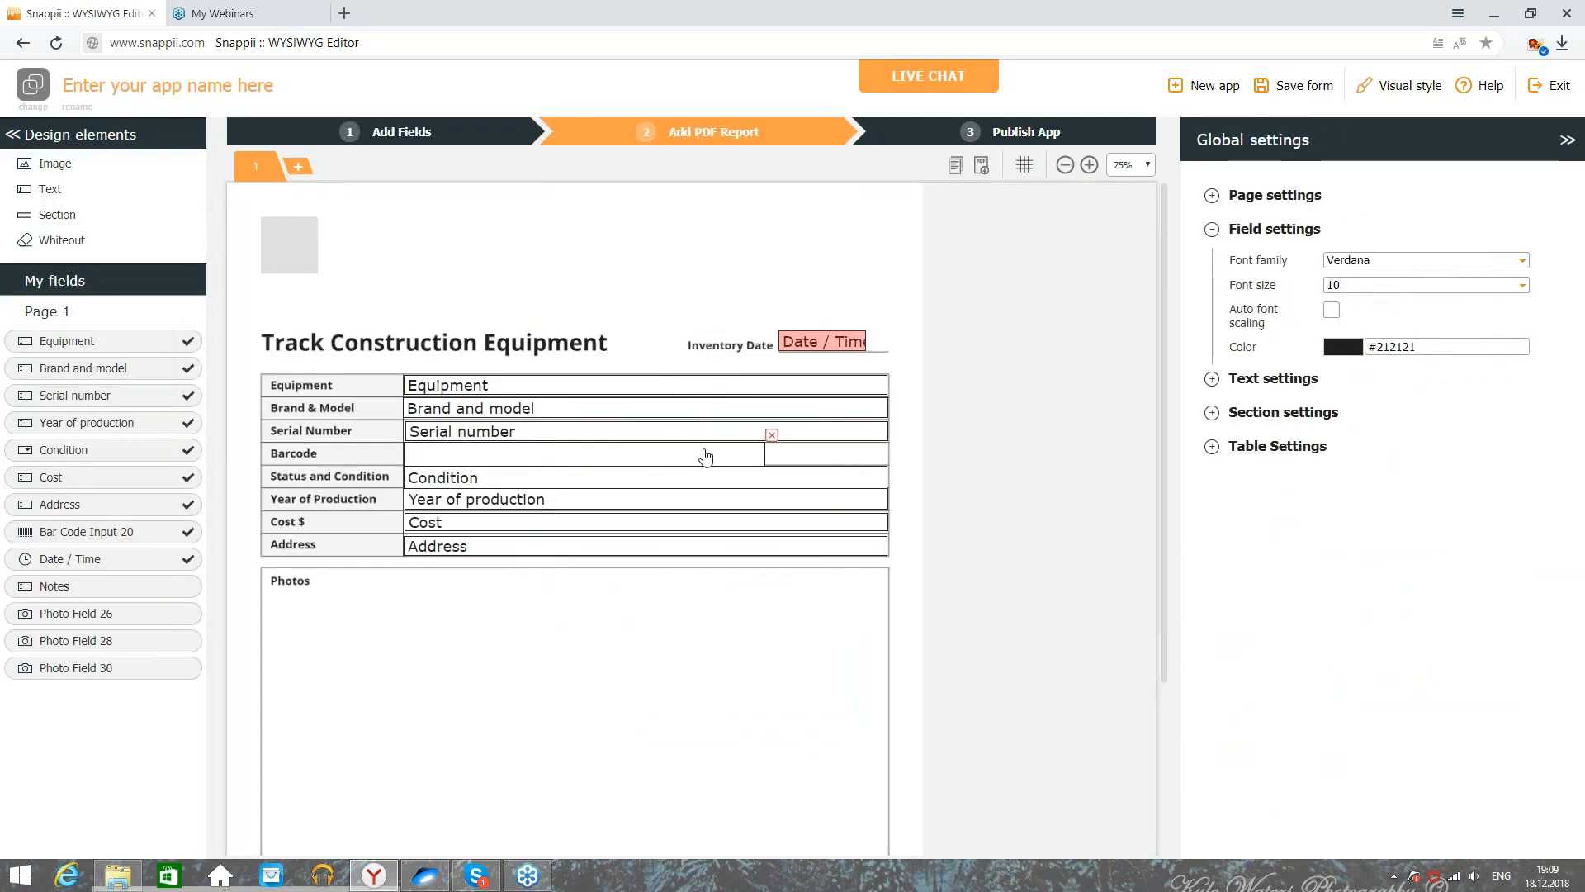
left_click_drag(864, 342, 889, 342)
Step: Place the three photo fields side by side in the Photos area, aligned along one top edge
scroll(290, 537, "down", 1)
left_click_drag(128, 620, 274, 524)
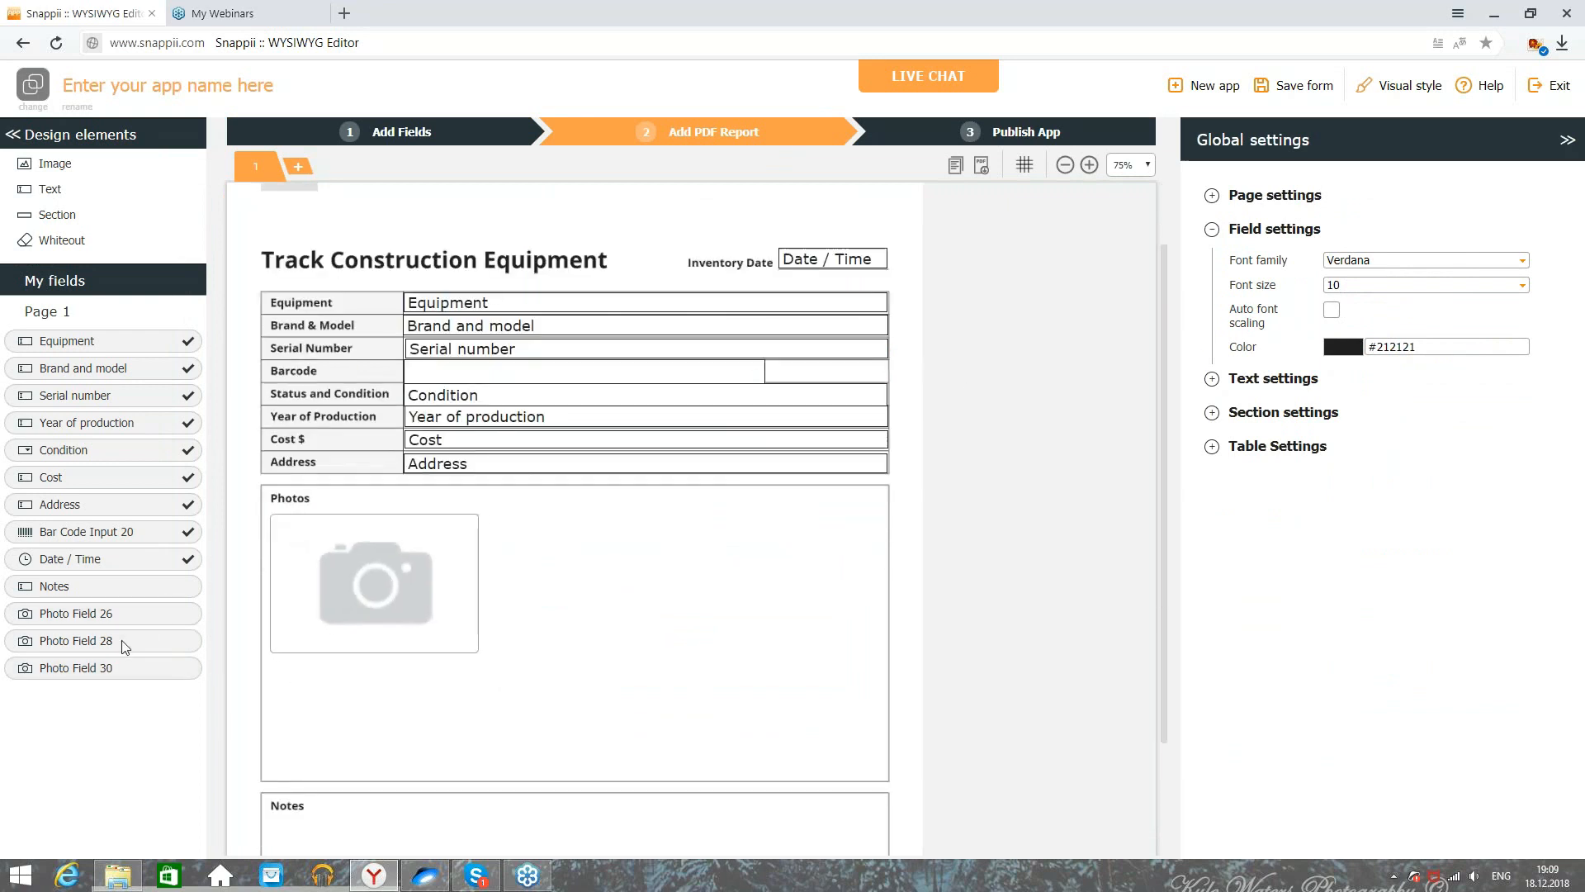
left_click_drag(116, 643, 506, 524)
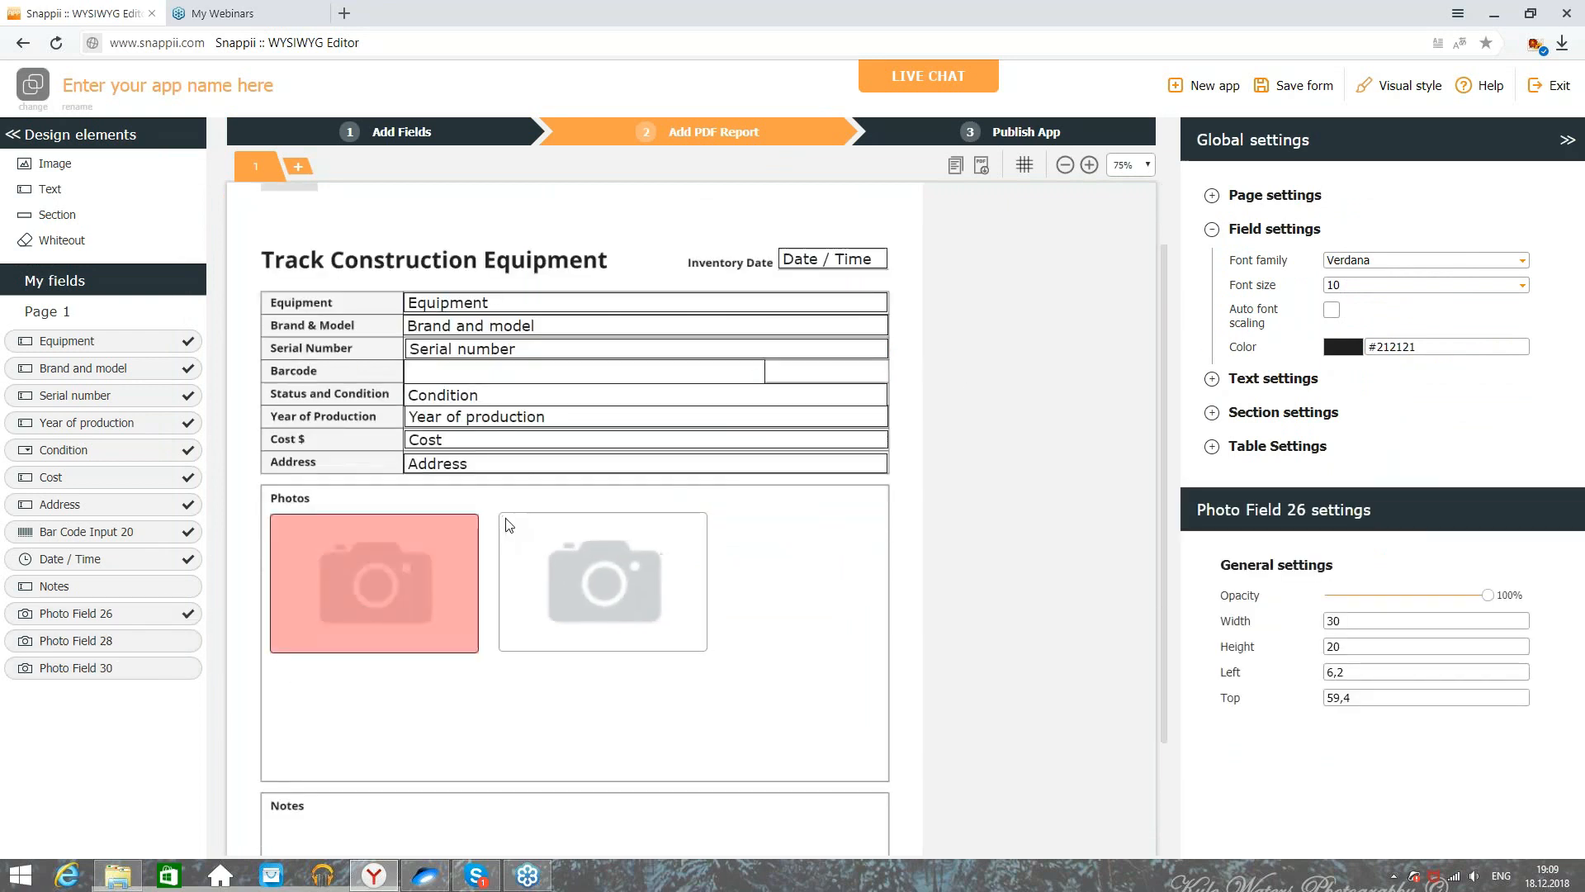
left_click_drag(115, 675, 578, 569)
left_click_drag(699, 562, 879, 556)
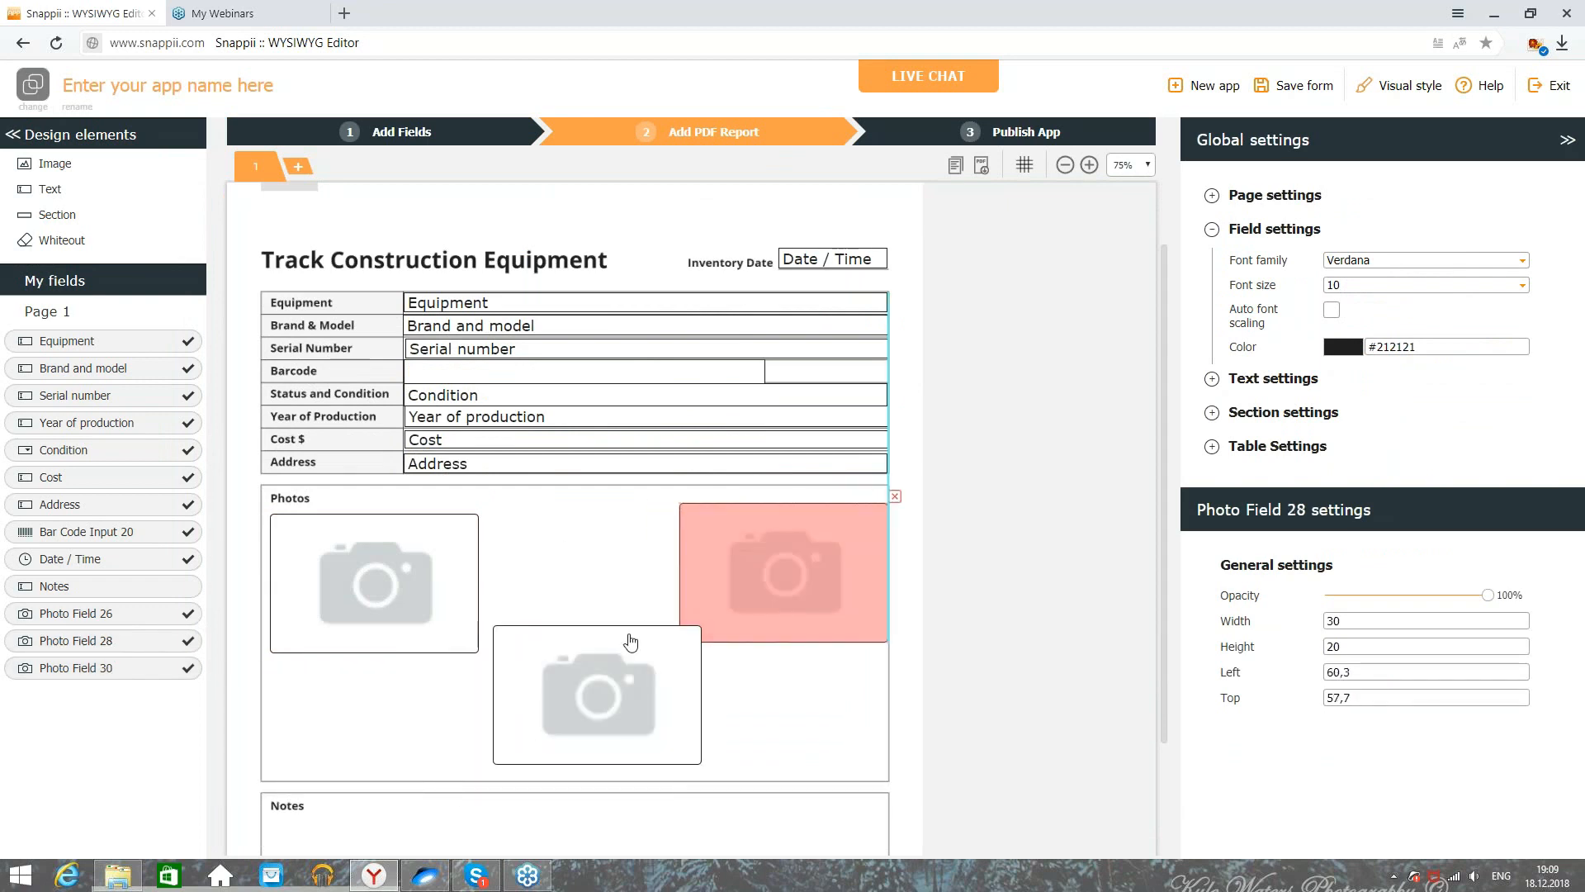
left_click_drag(701, 625, 641, 657)
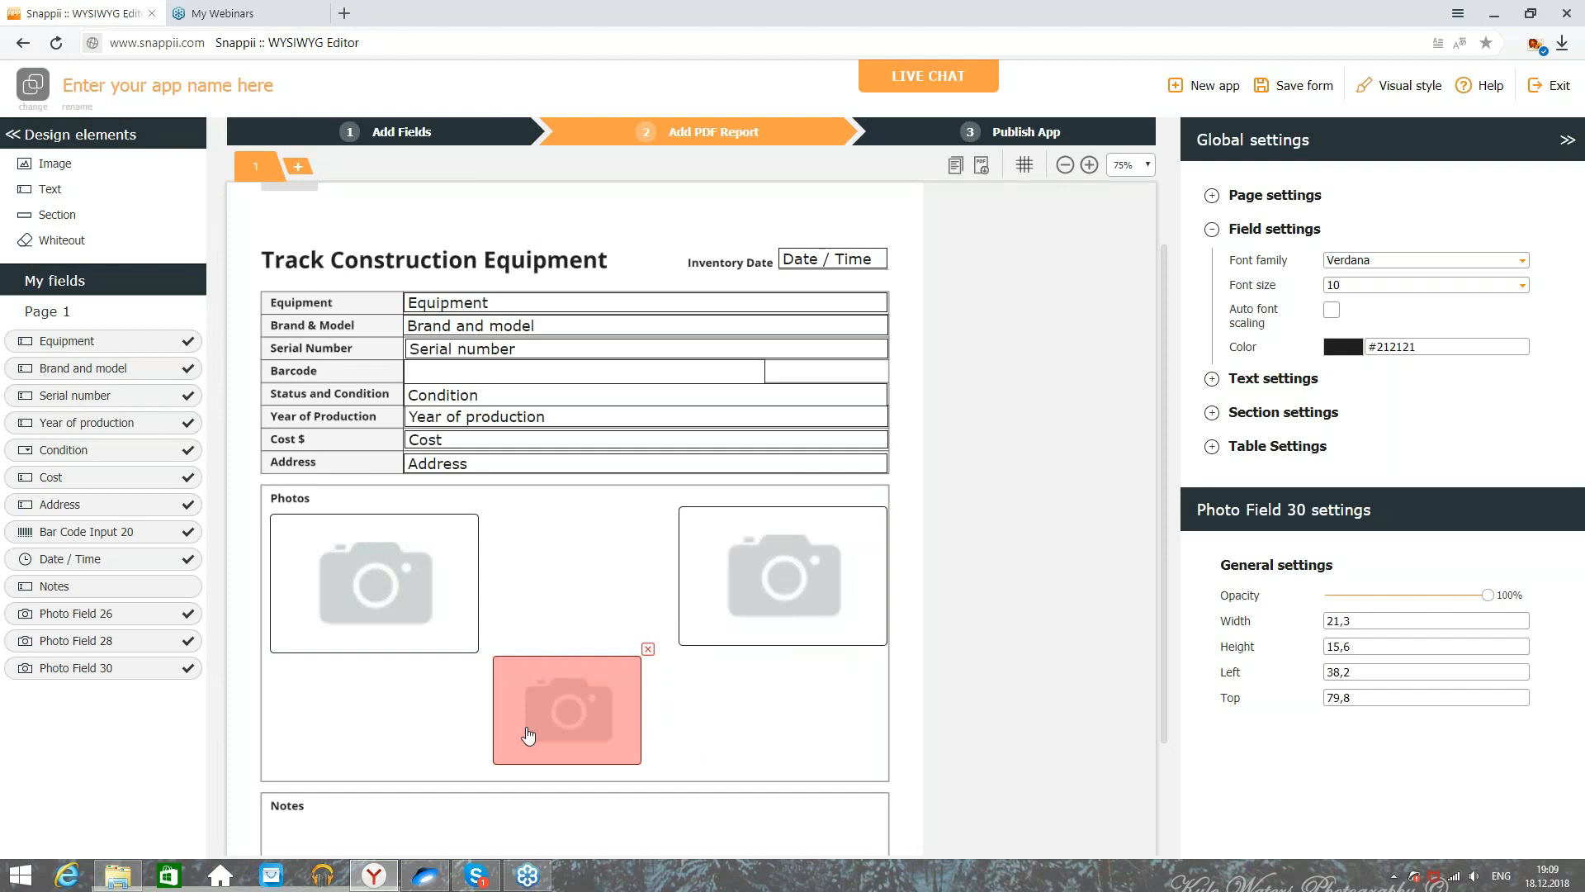
left_click_drag(528, 725, 540, 609)
left_click_drag(735, 605, 684, 638)
left_click(602, 710)
Step: Place the Notes field in the Notes section and stretch it to fill it
scroll(602, 710, "down", 3)
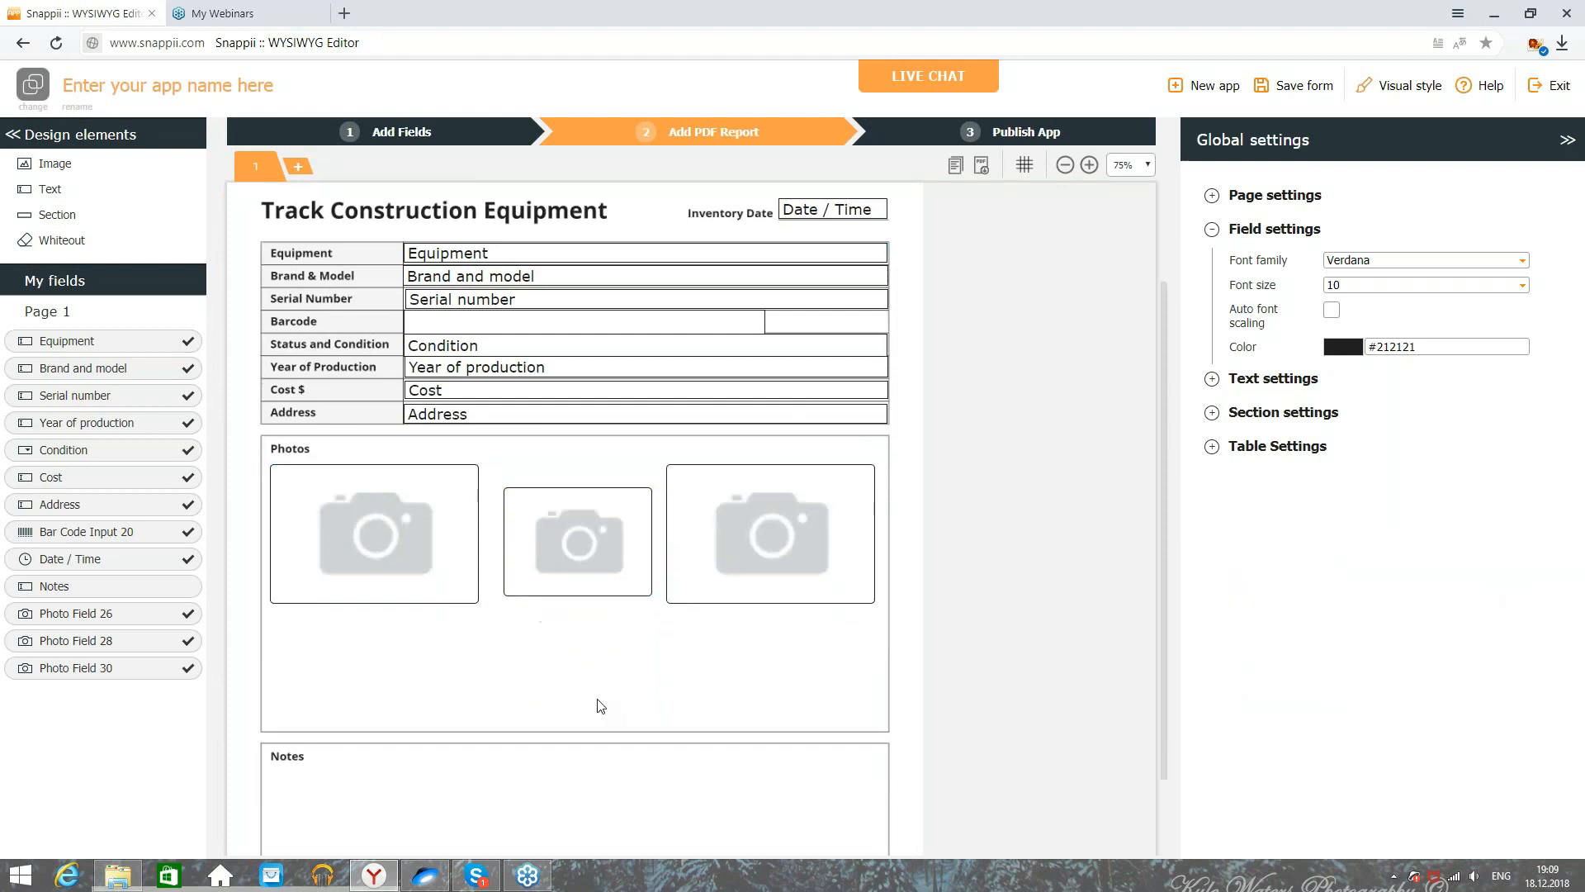
left_click_drag(116, 595, 368, 692)
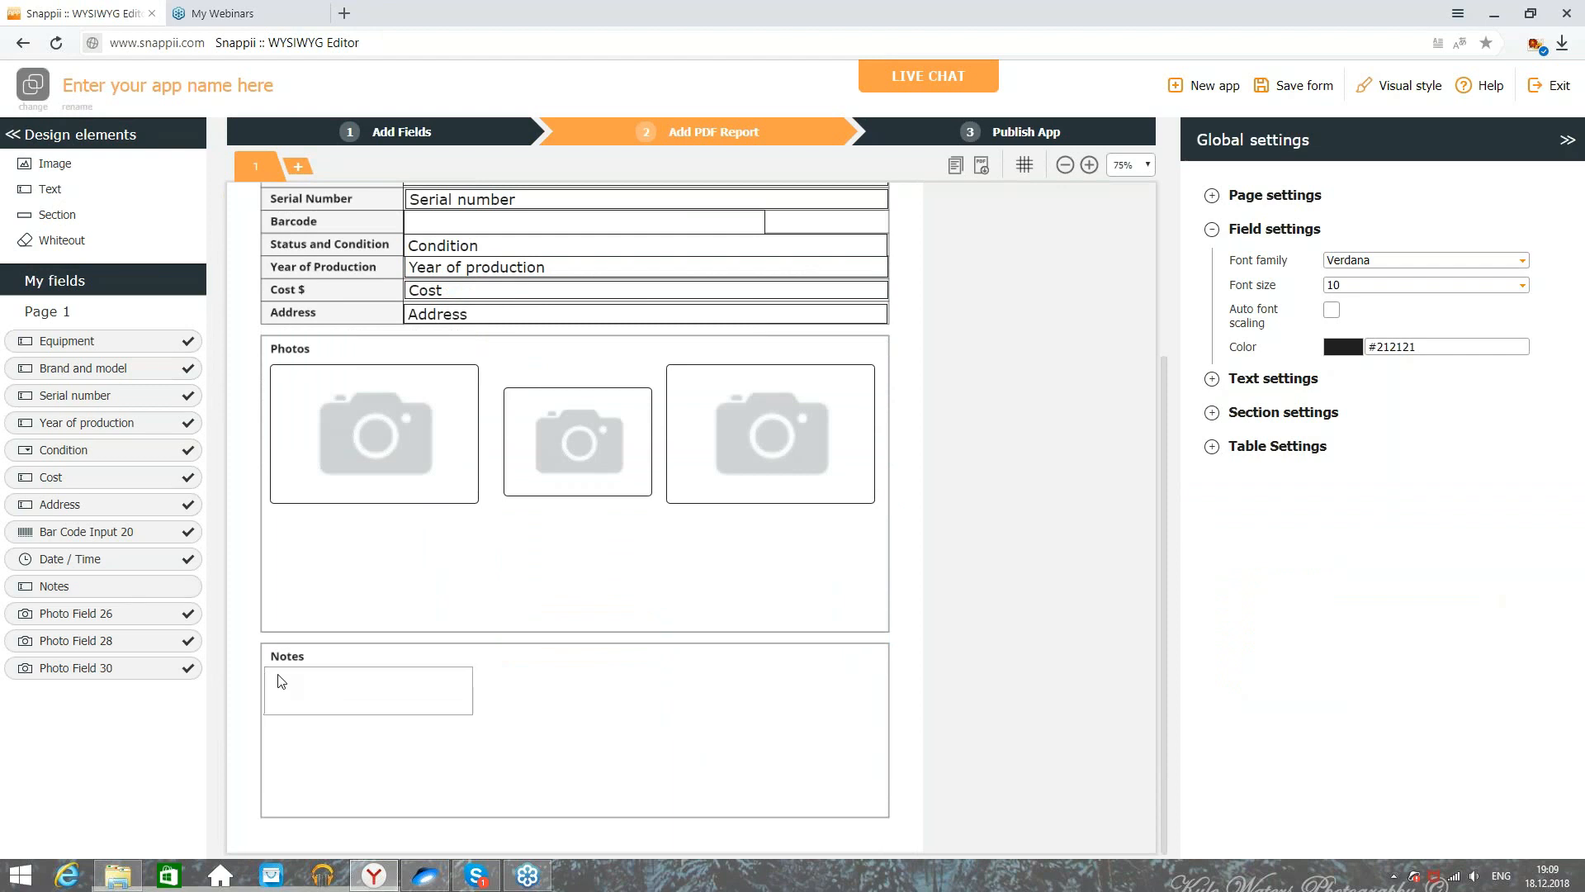
left_click(470, 715)
left_click_drag(470, 715, 881, 811)
Step: Widen the barcode field across its row and save the form
scroll(915, 685, "up", 3)
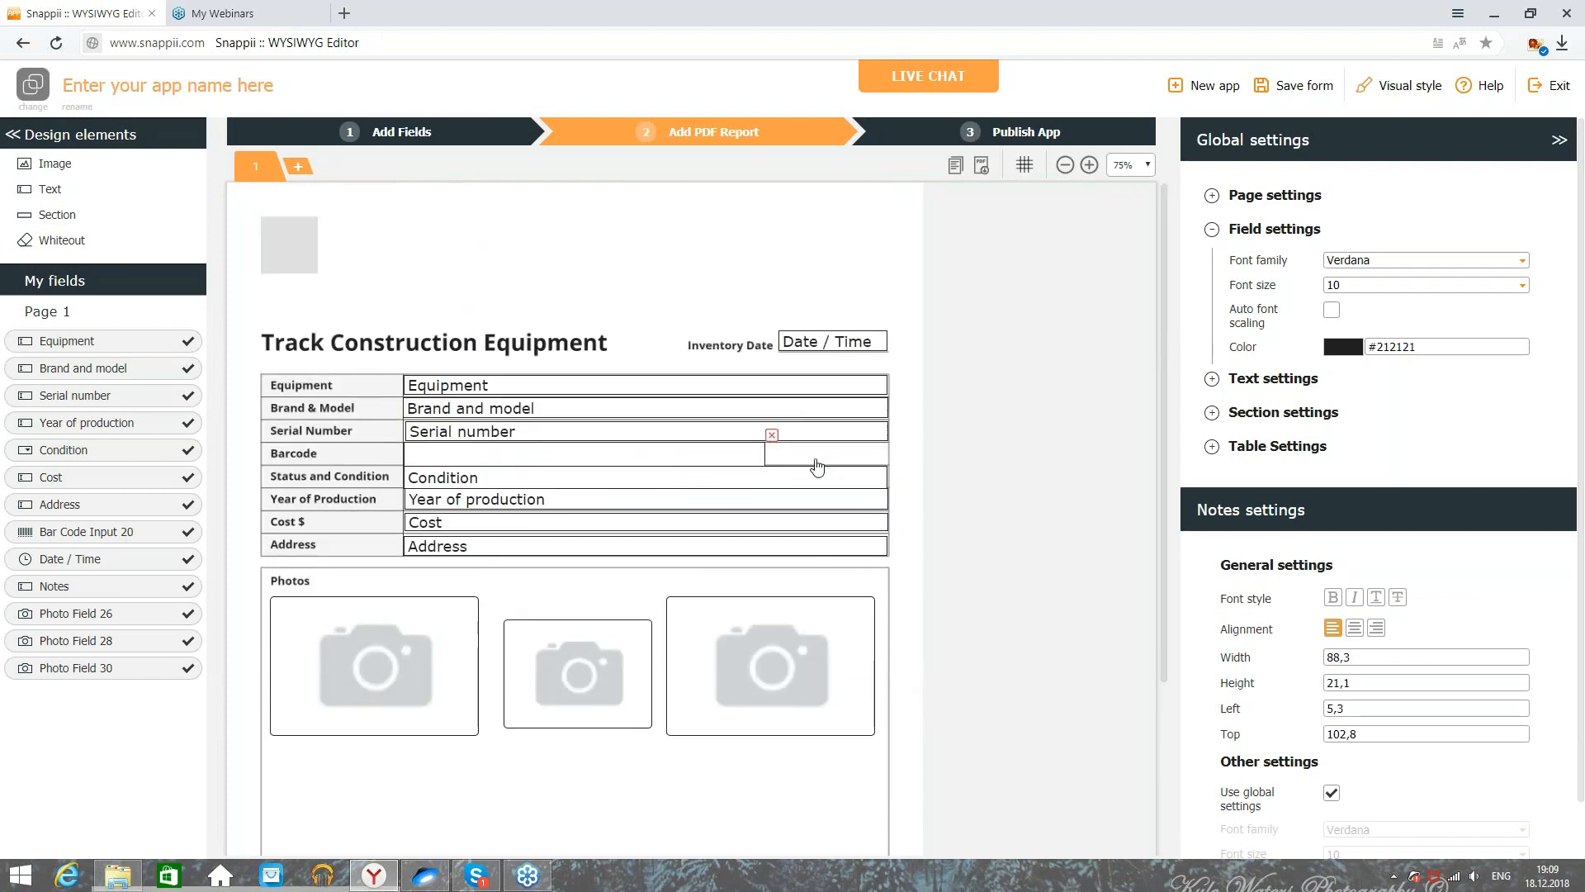
left_click(761, 454)
left_click_drag(764, 455, 887, 438)
left_click(1273, 92)
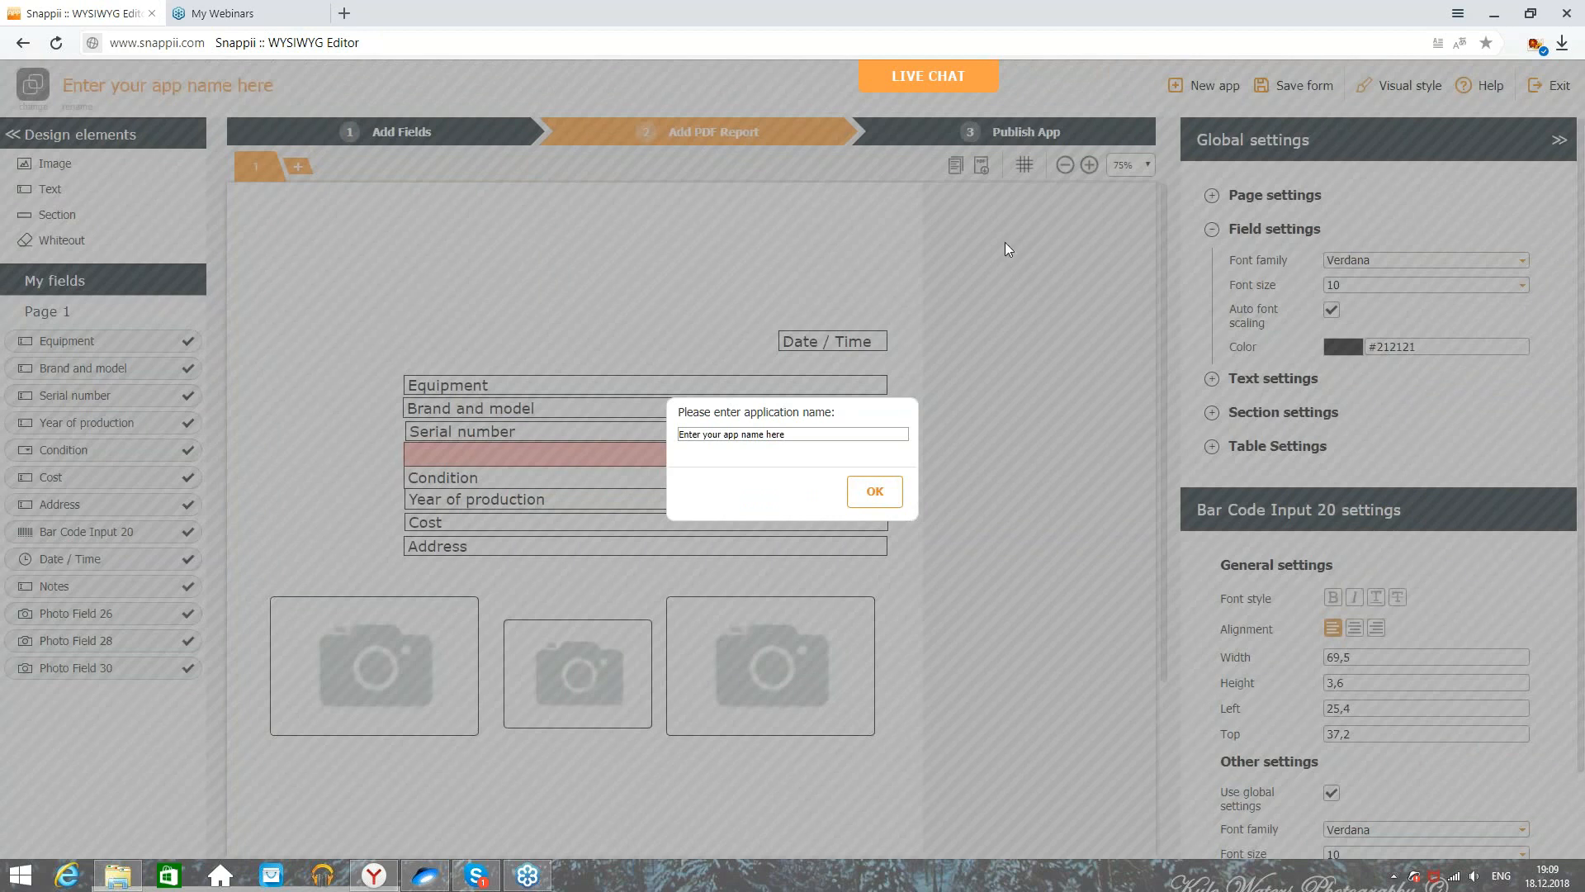
Step: Name the app TEST FORM followed by the creator's name, and confirm to save it
left_click_drag(883, 434, 329, 419)
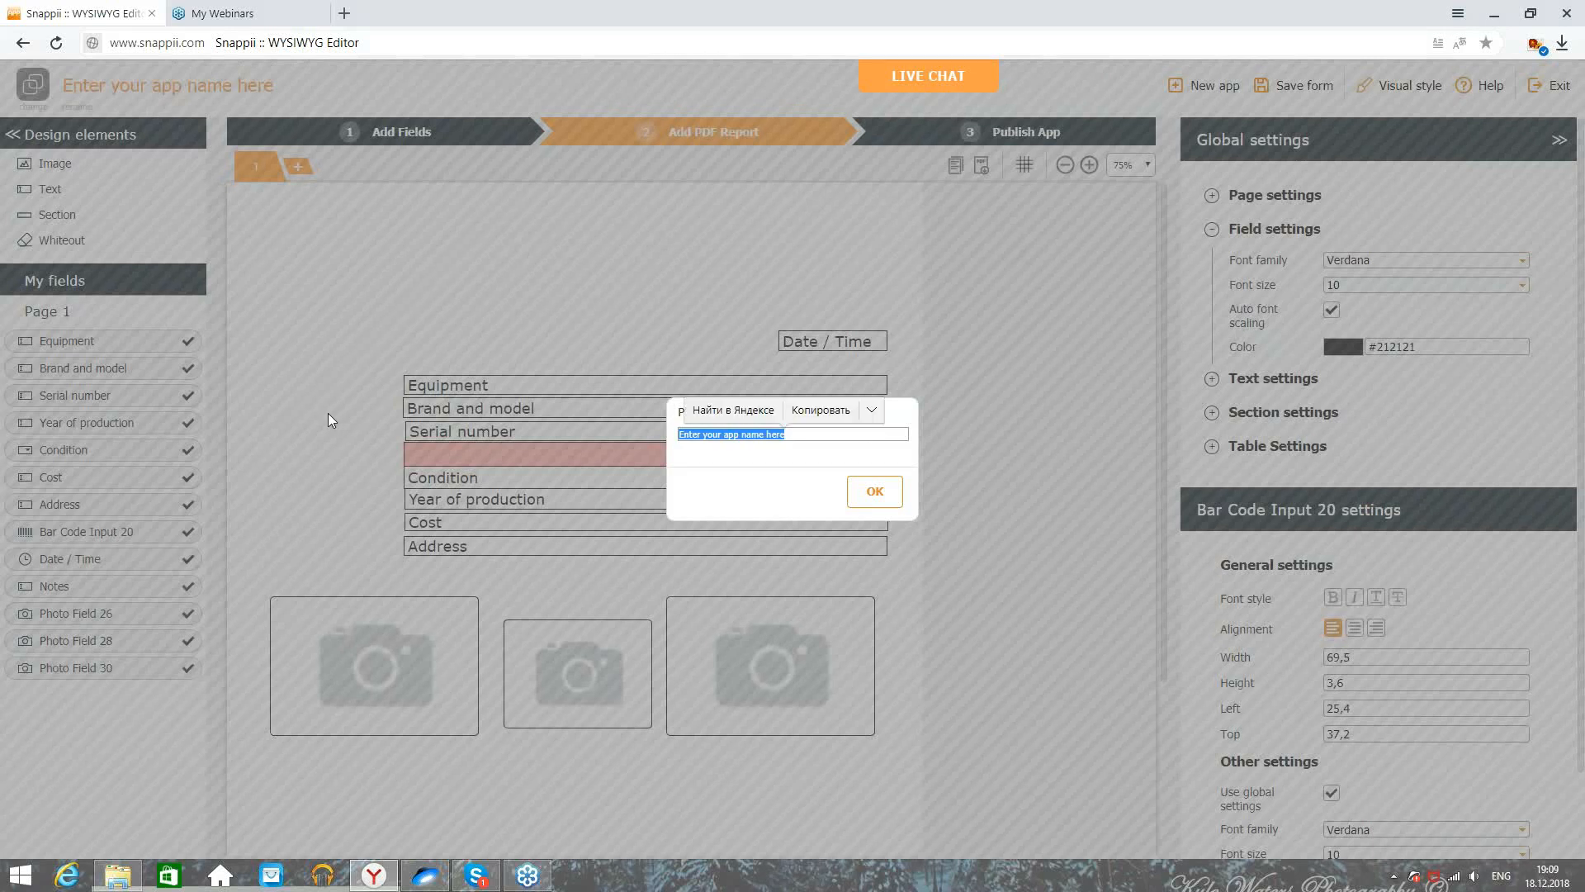
type("TEST FORM")
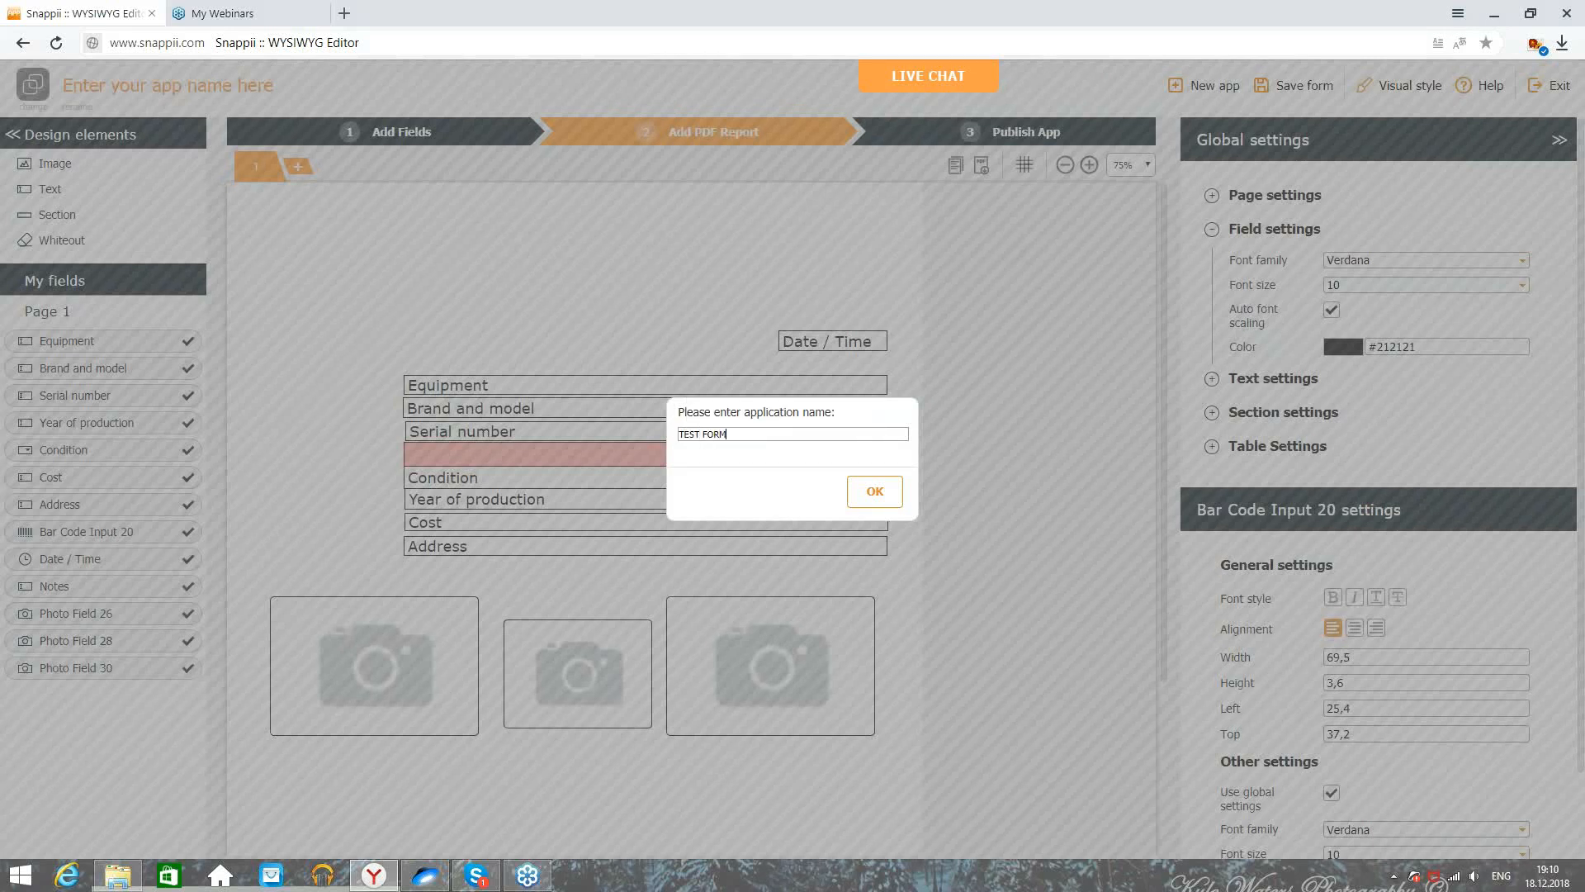
type(" ANATOLY")
left_click(856, 496)
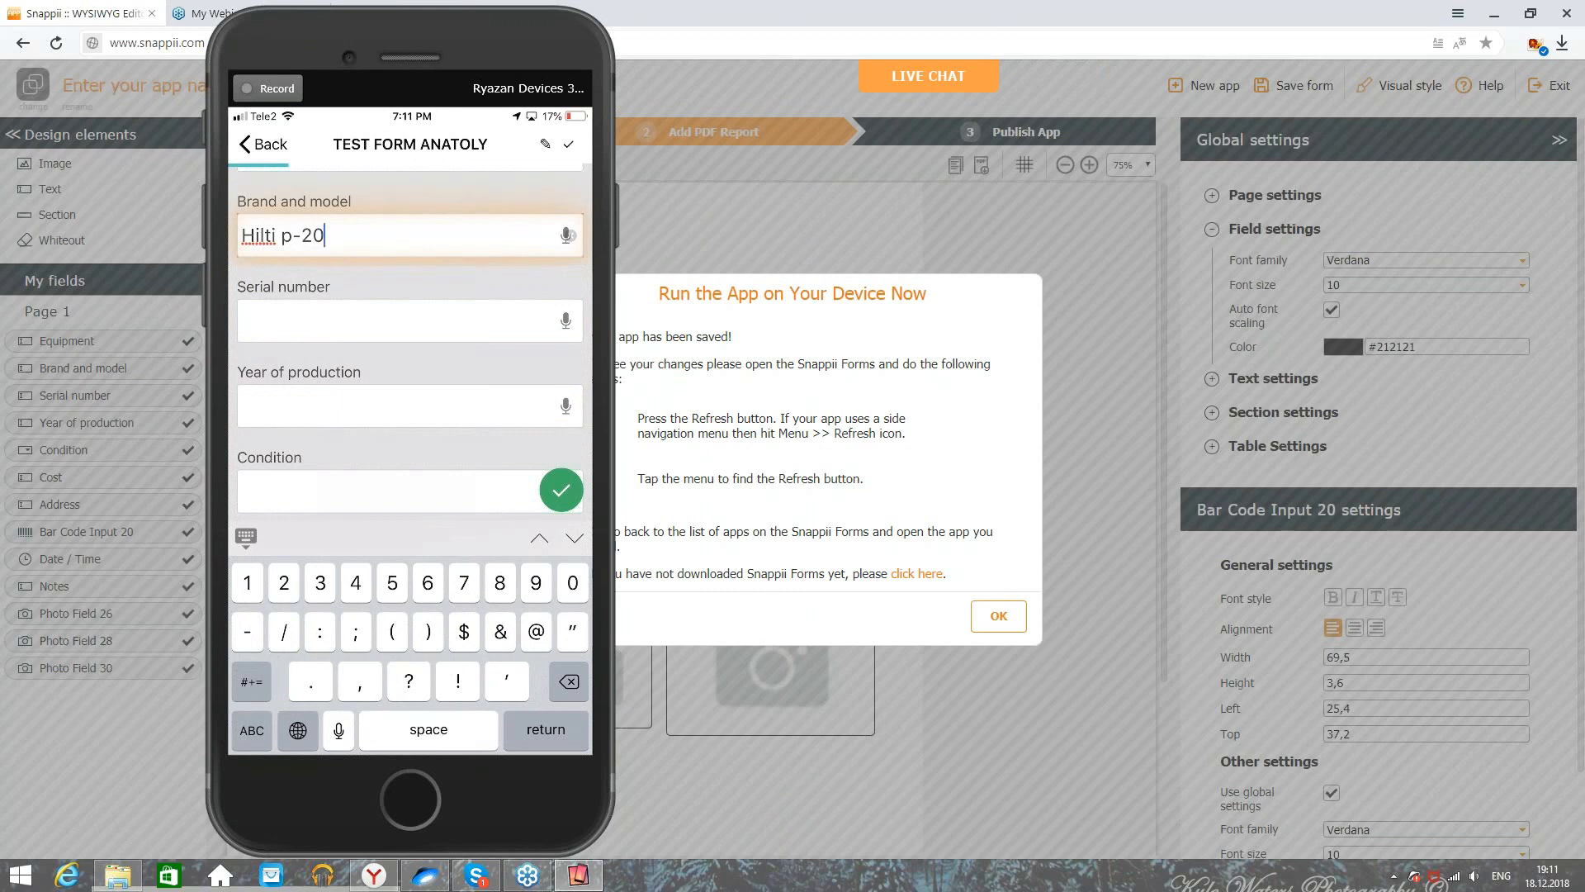
Step: Grant microphone and speech access, then enter serial number 12356489 and year of production 2002
left_click(565, 320)
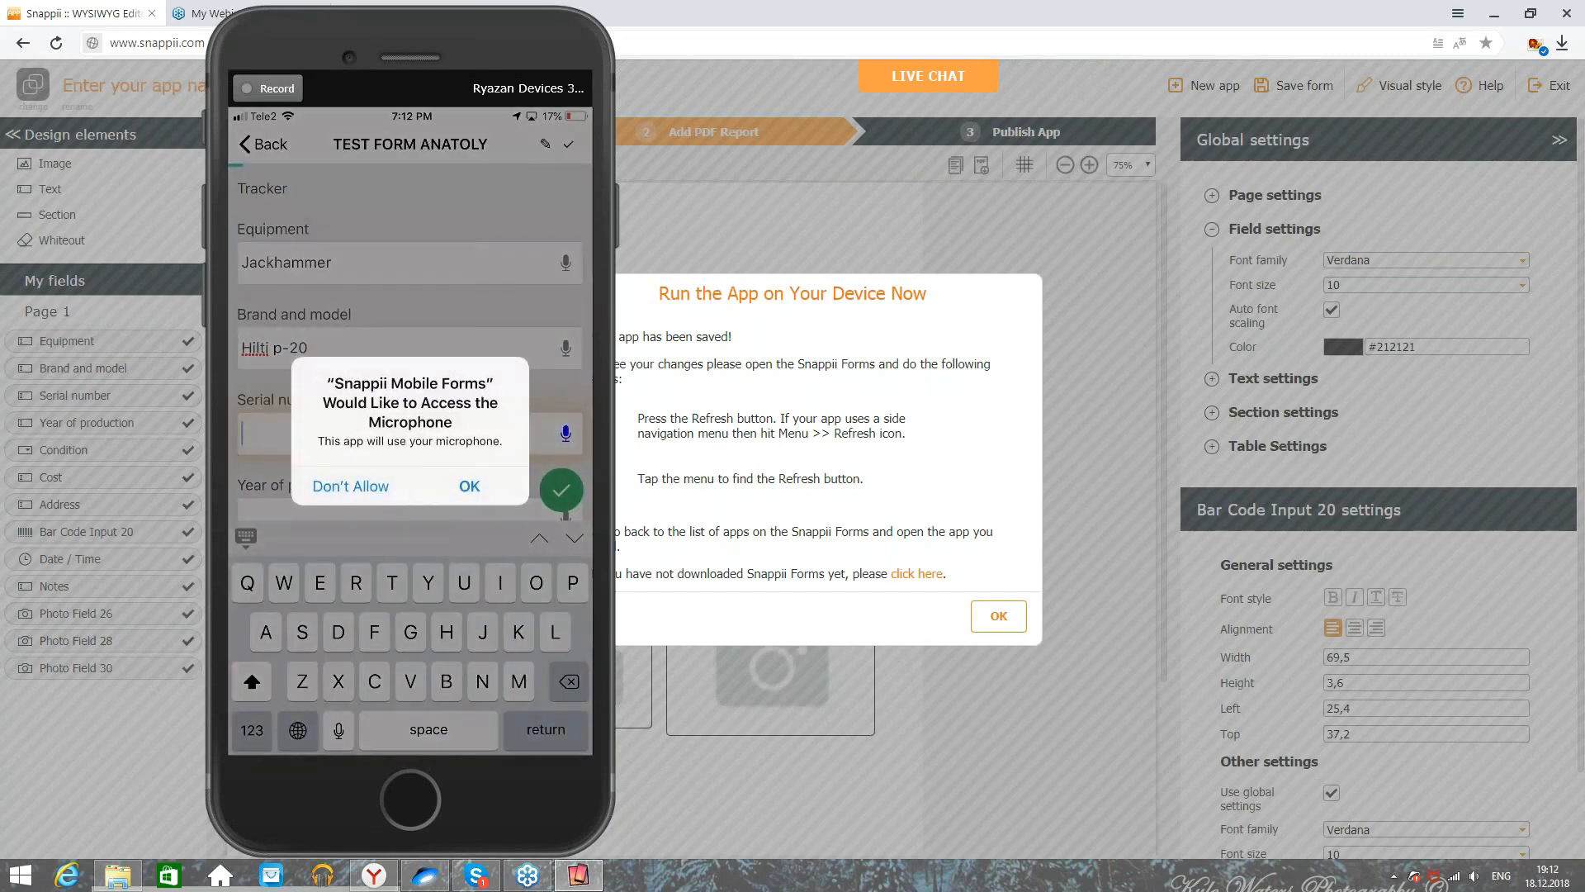
left_click(468, 485)
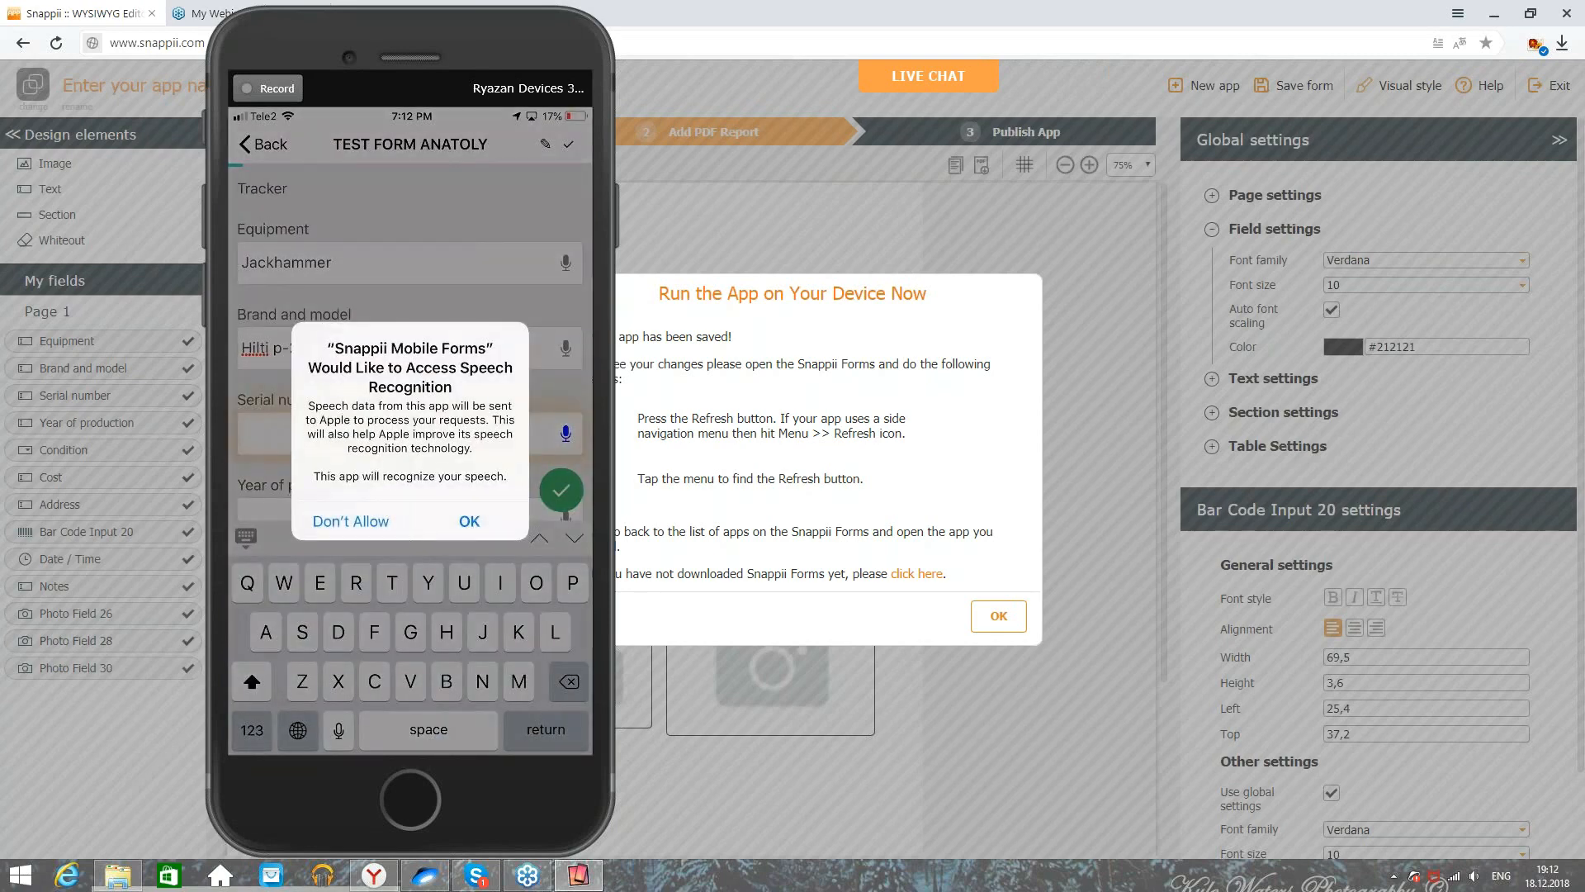
left_click(469, 521)
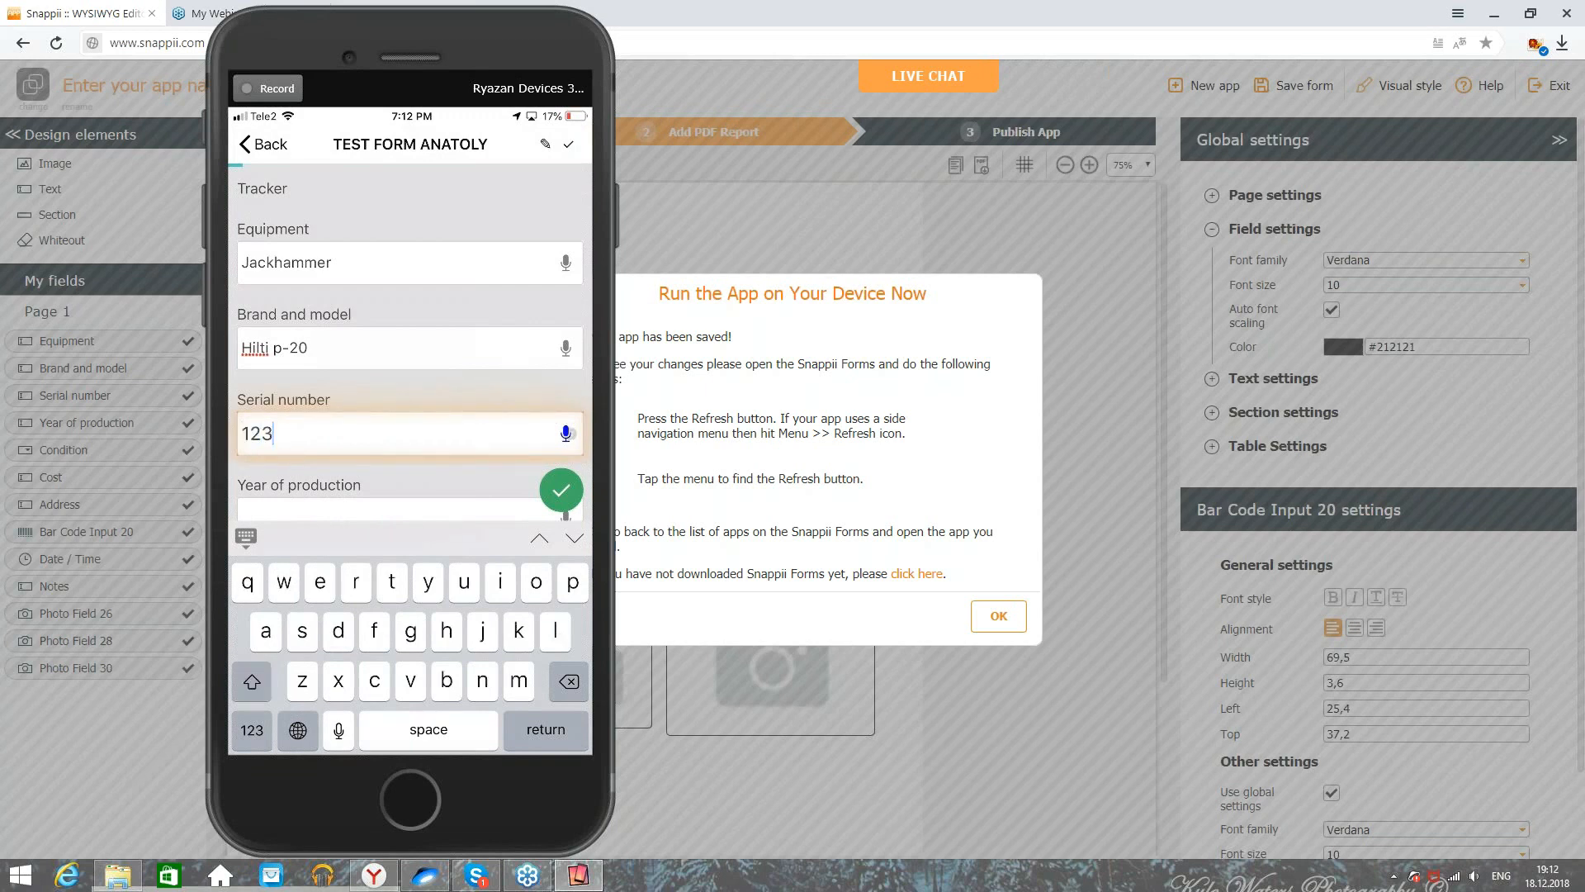
type("56489")
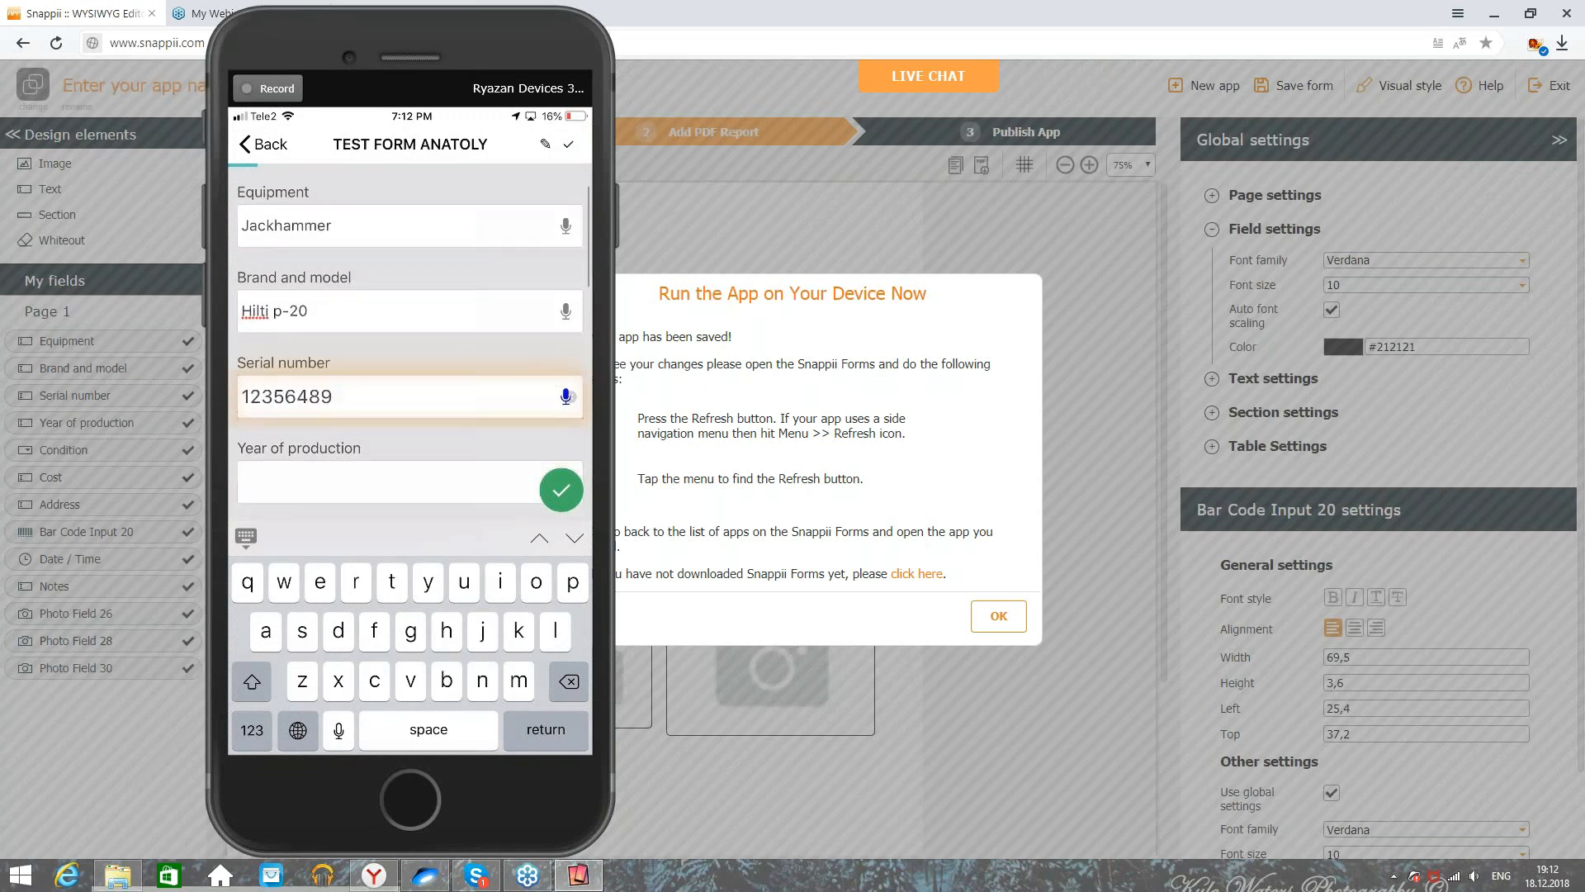
left_click(397, 383)
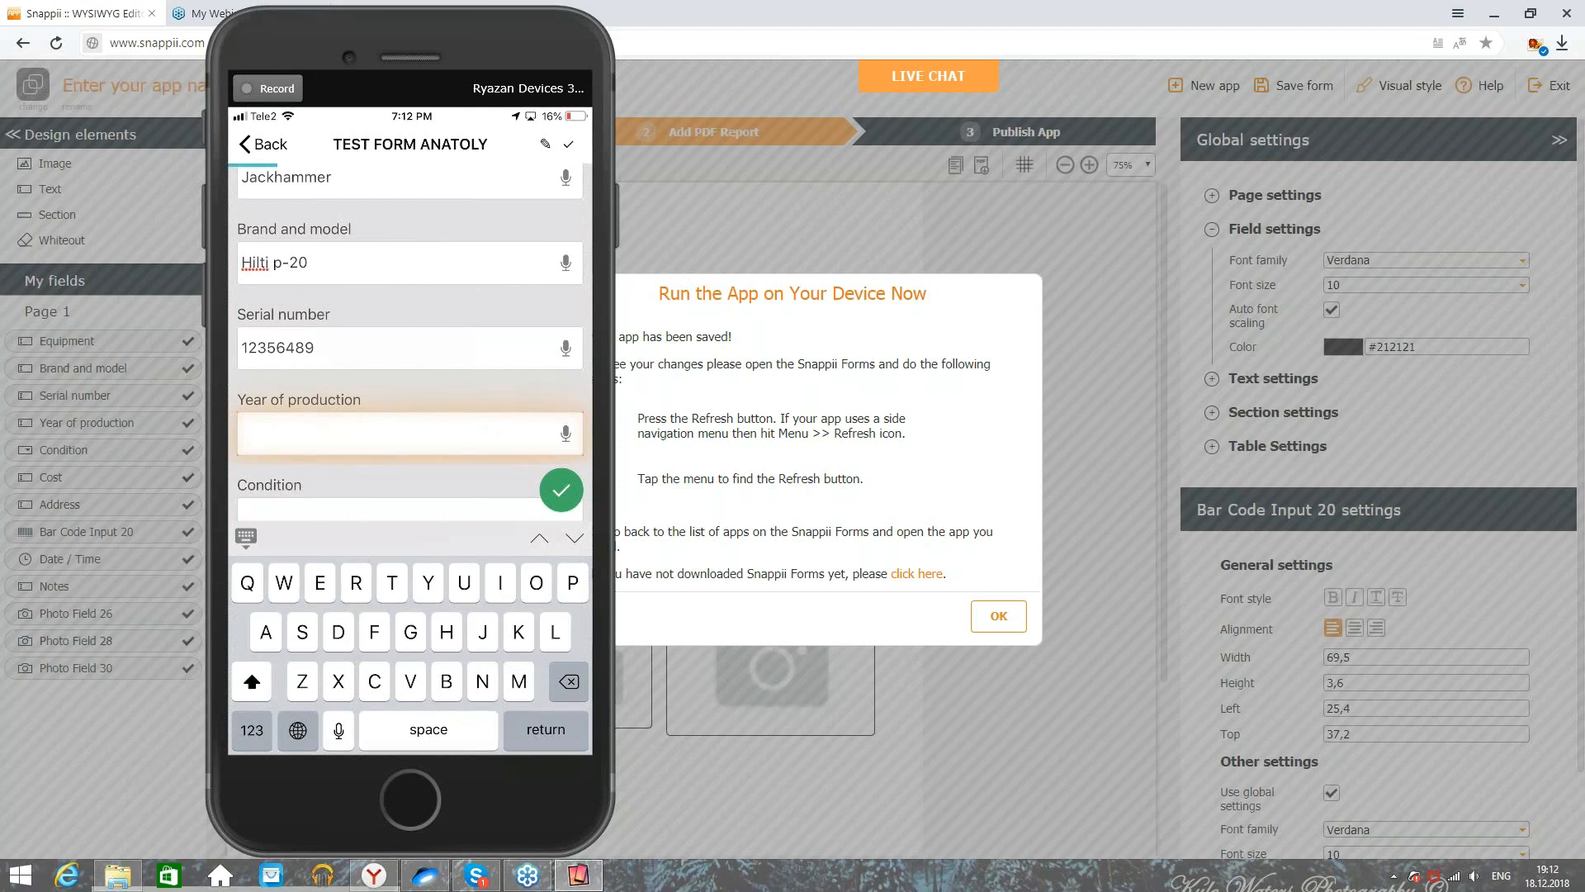
scroll(410, 342, "down", 1)
type("2002")
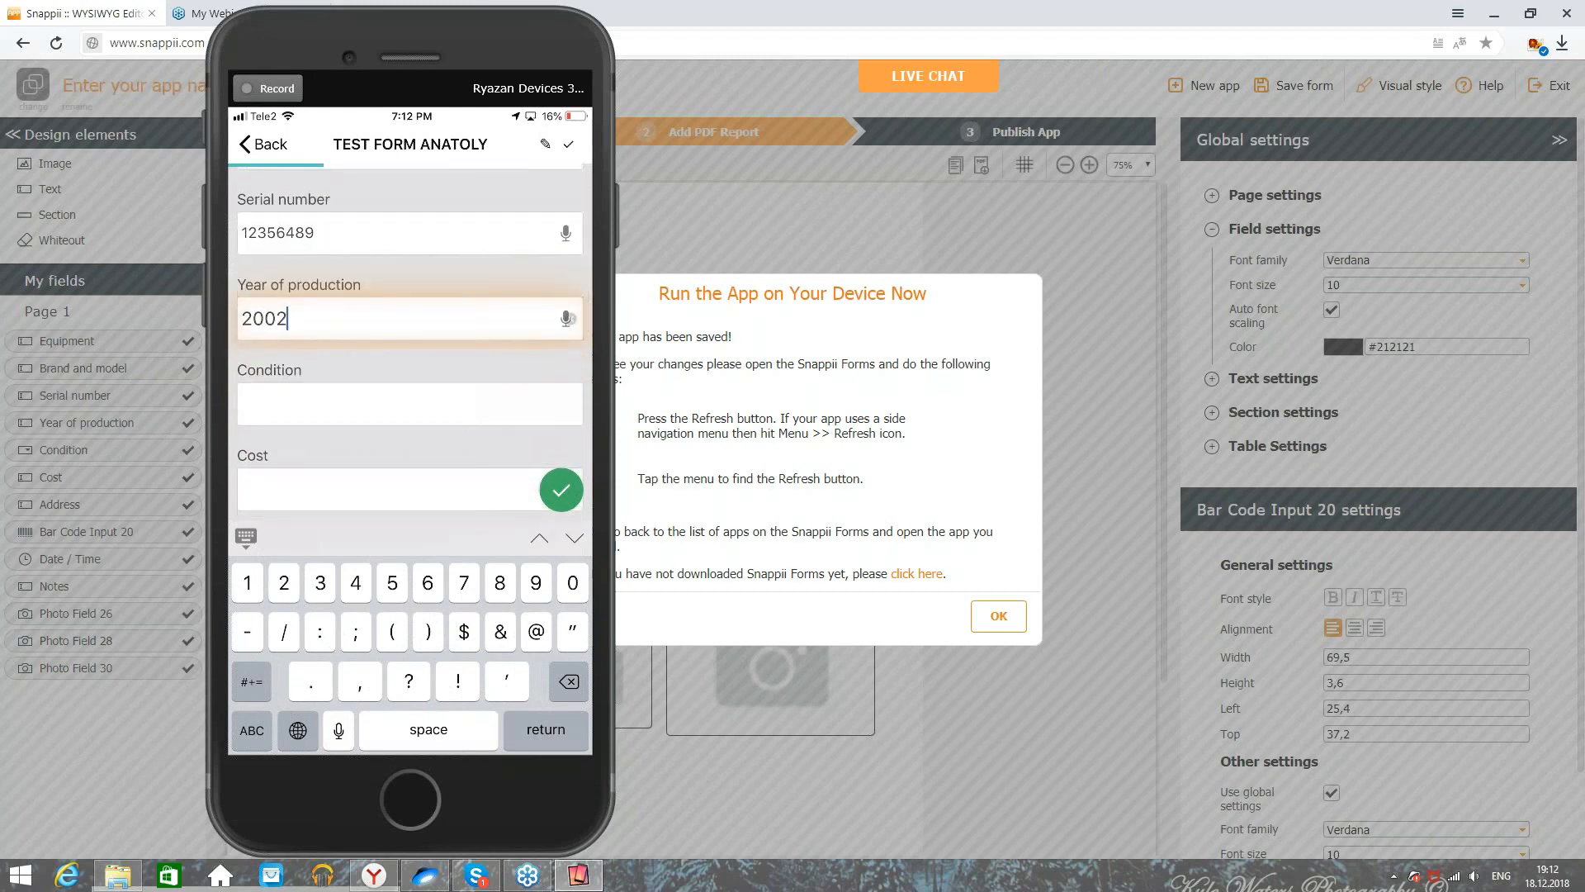
Step: Set Condition to Brand new and Cost to 250, then enter the equipment's street address
left_click(411, 403)
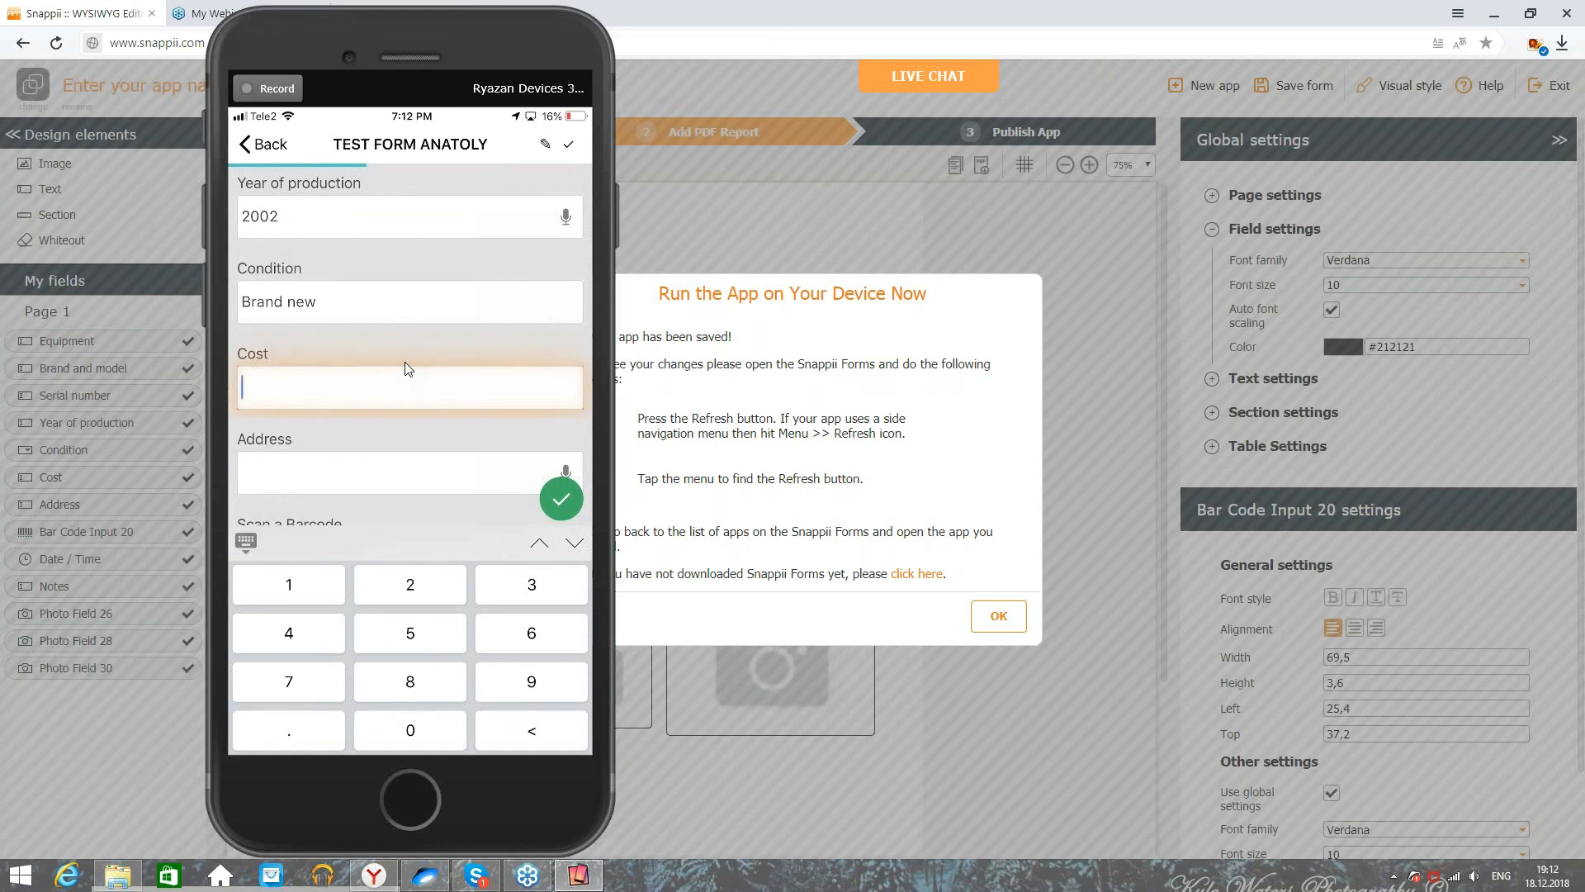
type("250")
key("Tab")
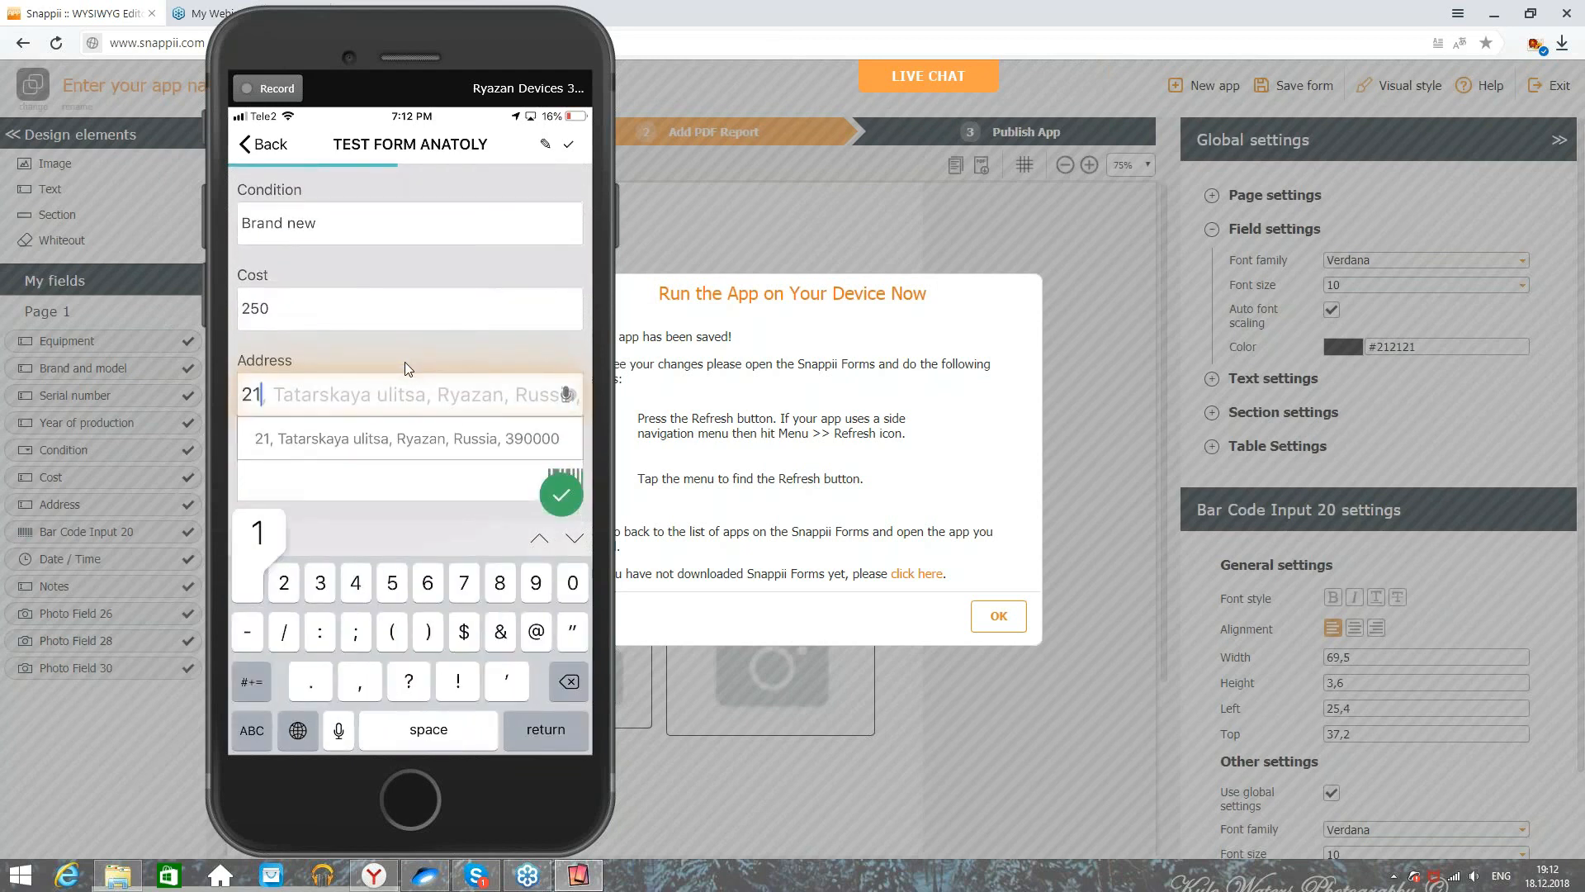
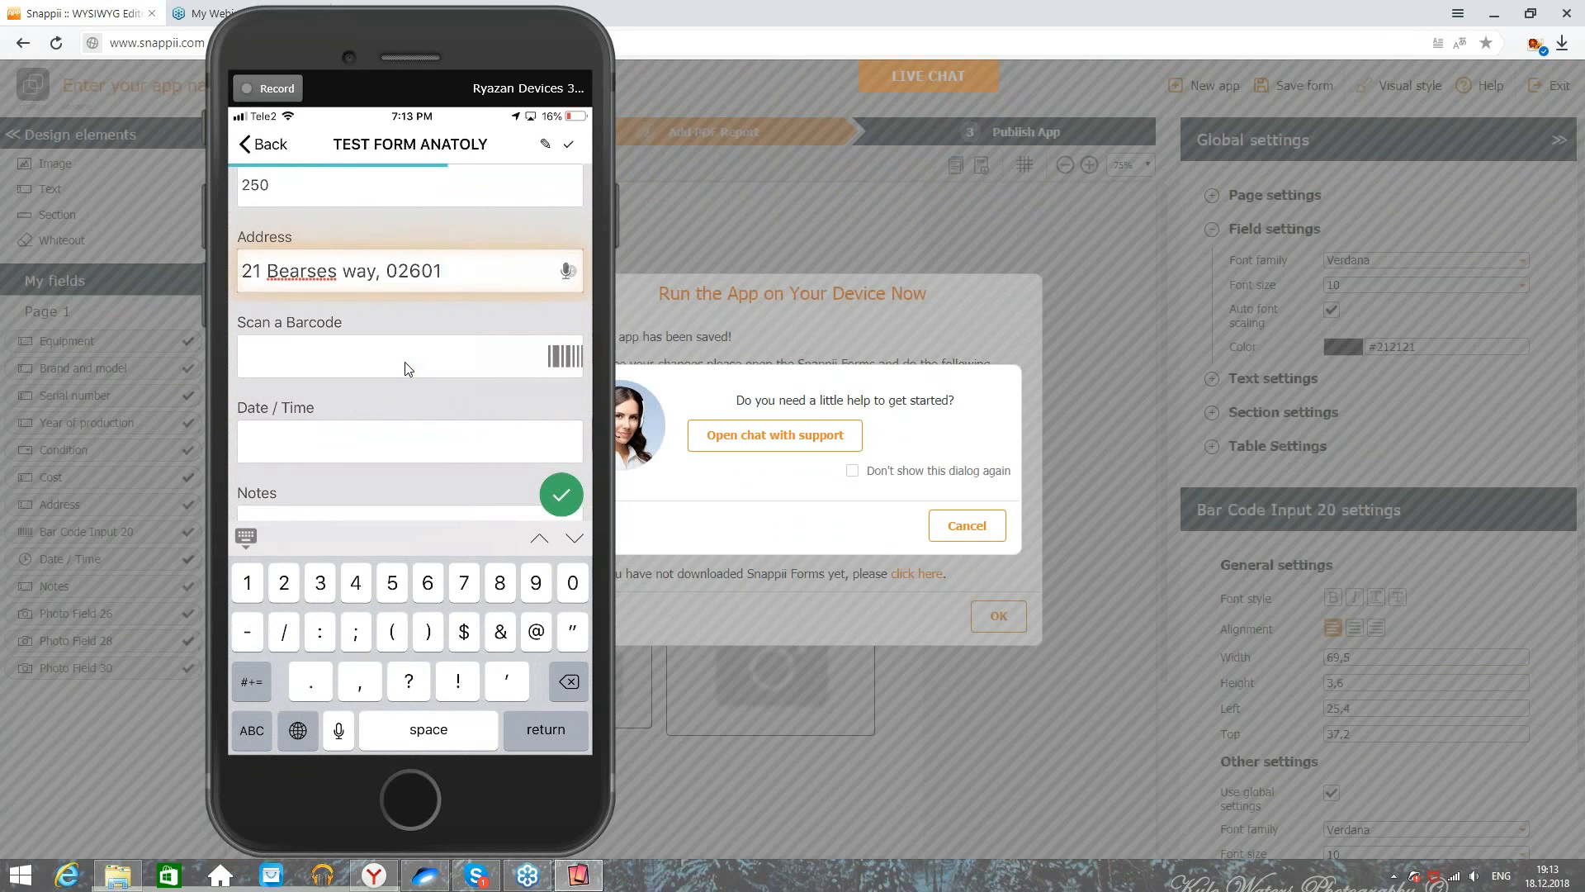
Step: Start scanning the equipment's barcode into the form
left_click(404, 368)
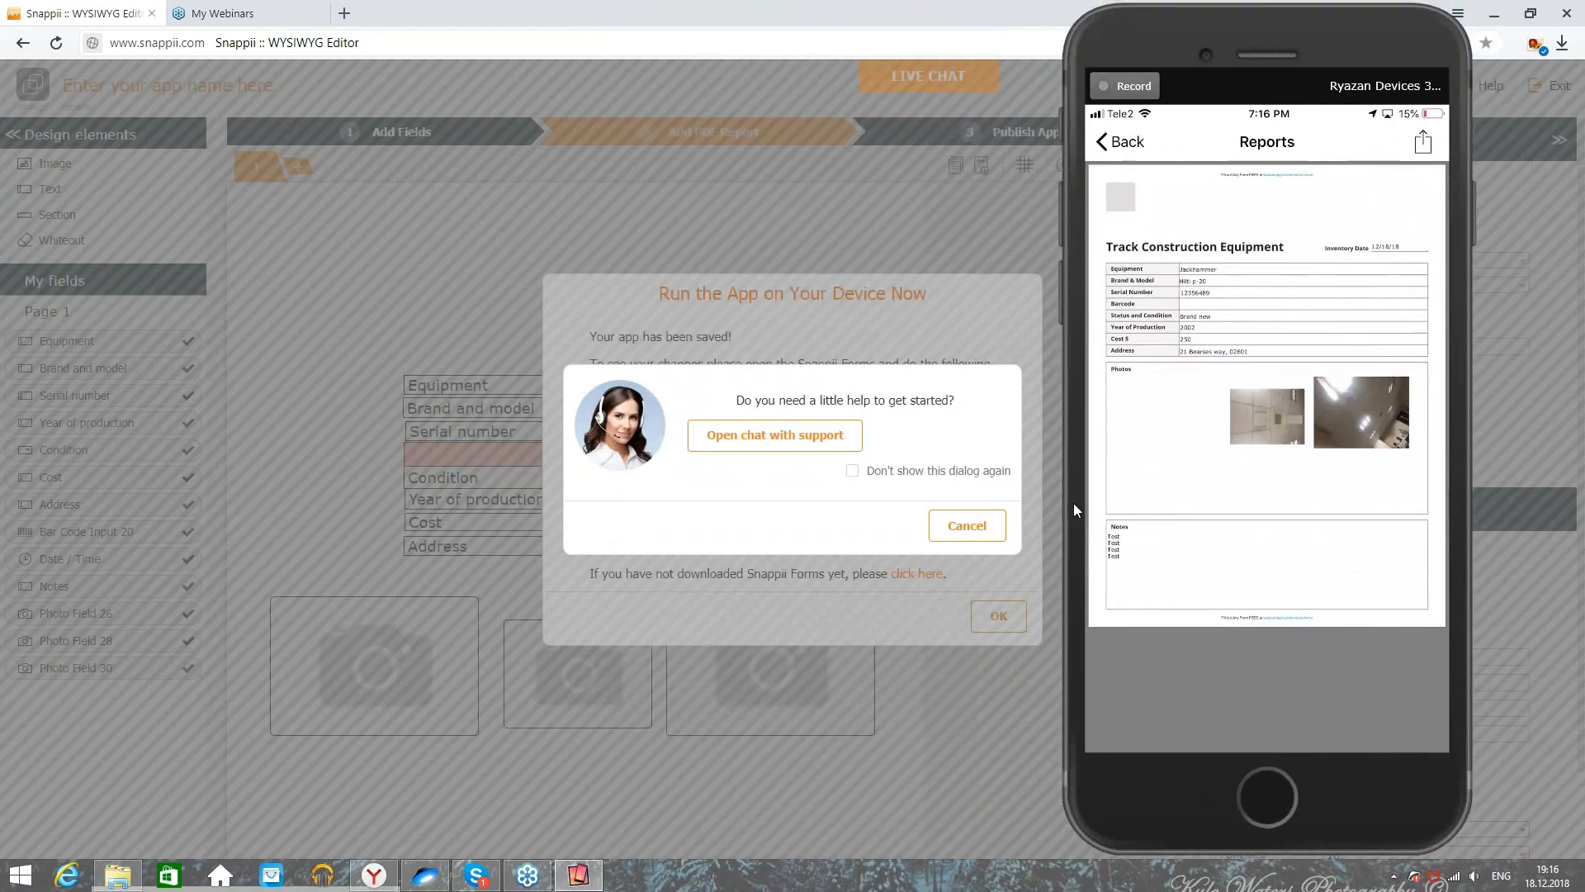
Step: Dismiss the help offer and move the phone mirror window aside
left_click(986, 530)
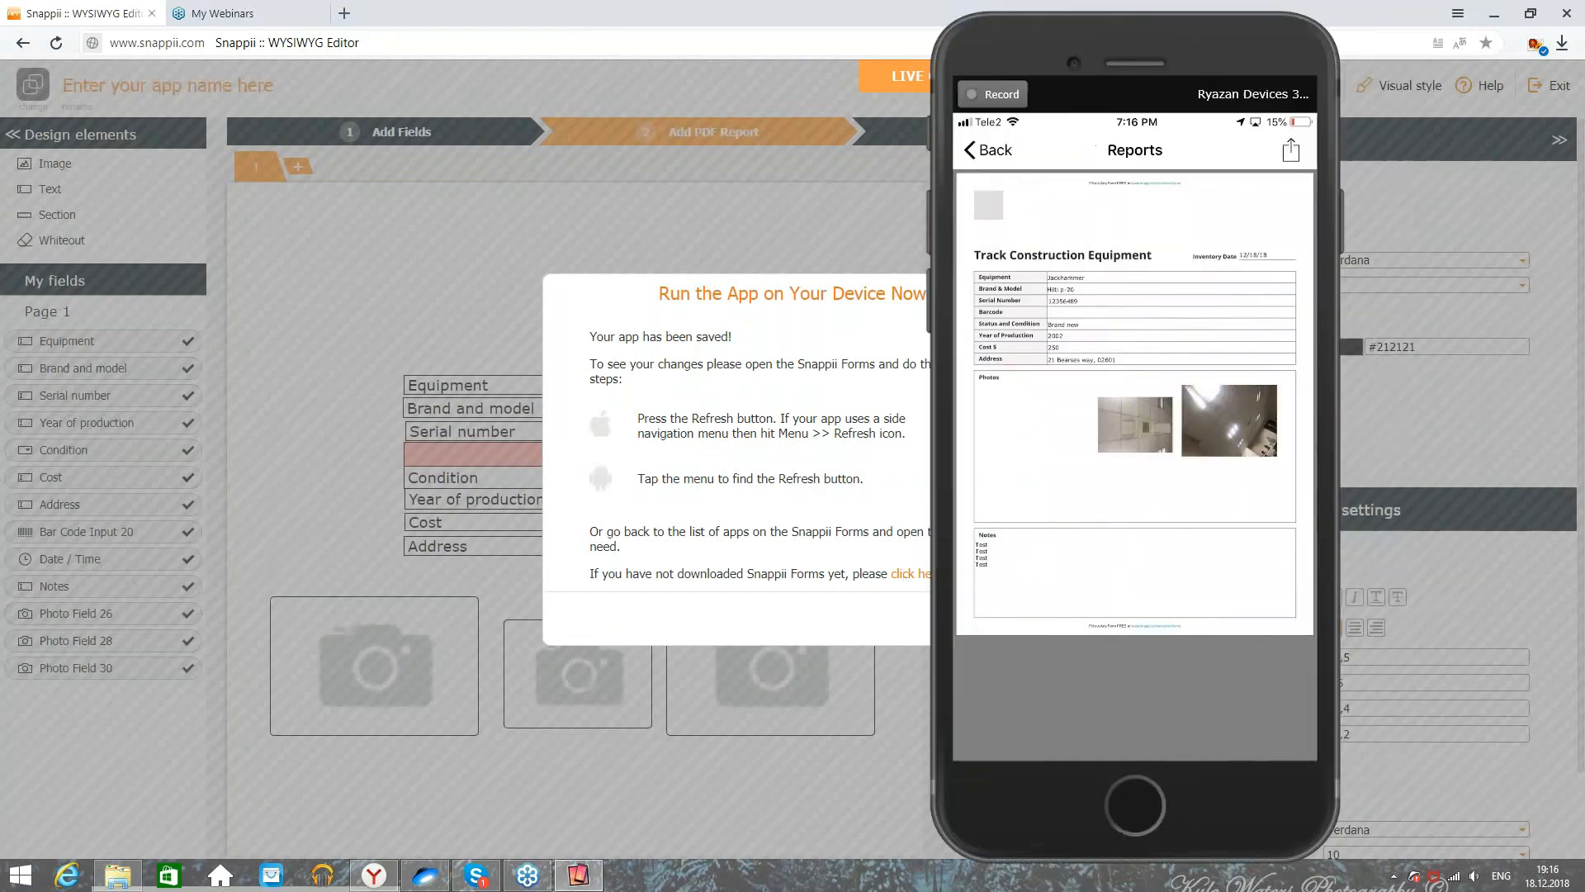
left_click_drag(1185, 403, 1046, 407)
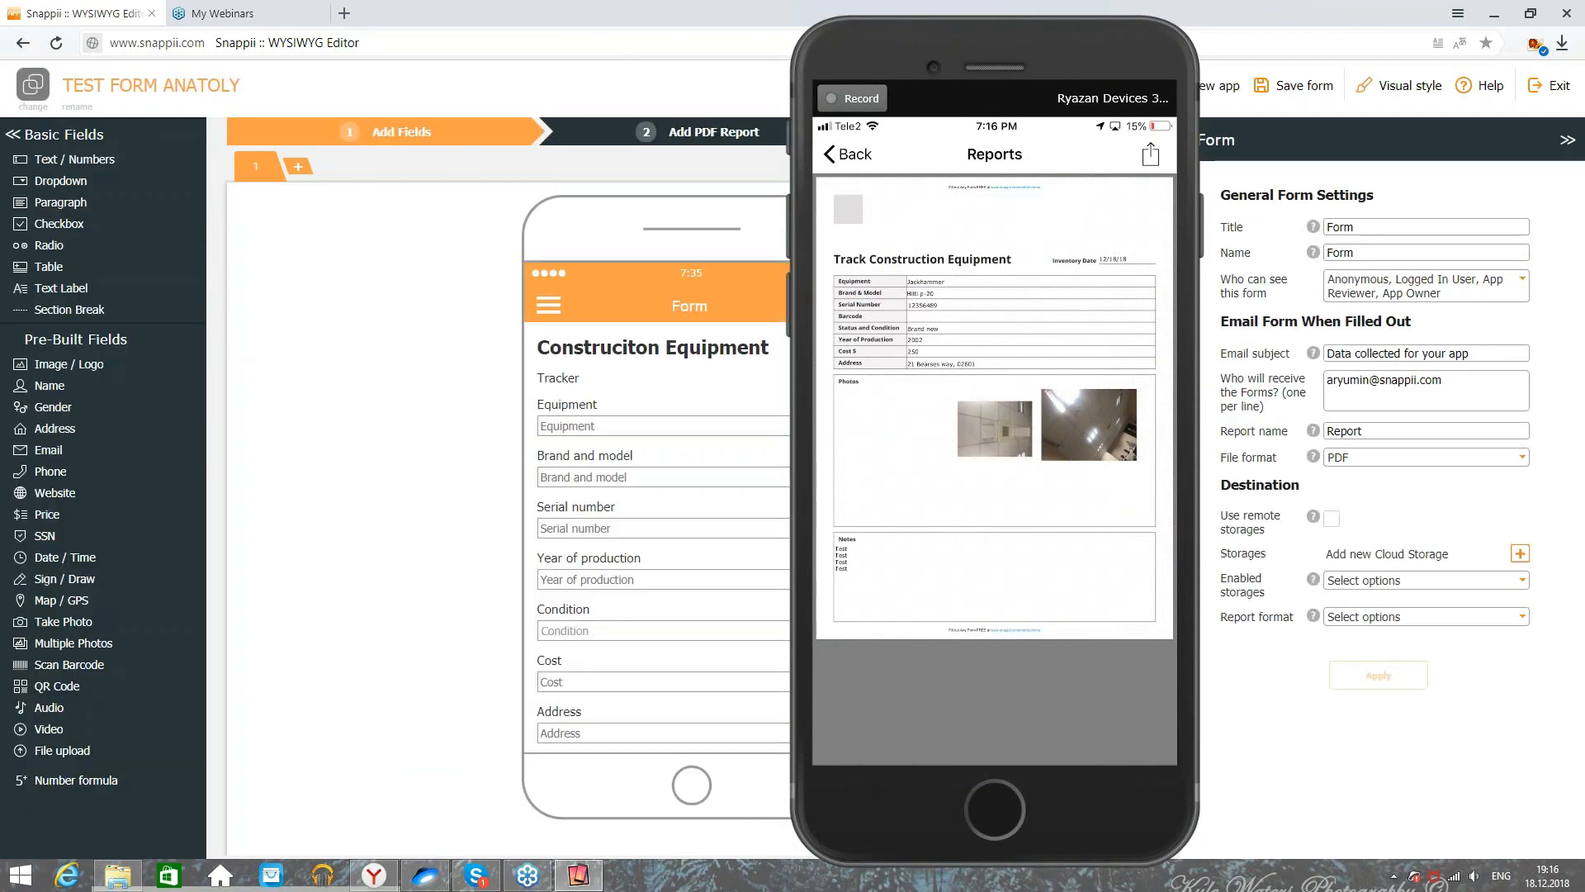
Step: Drop a Table field from Basic Fields at the end of the form, after the photo fields
left_click(708, 523)
left_click_drag(1249, 381, 1103, 382)
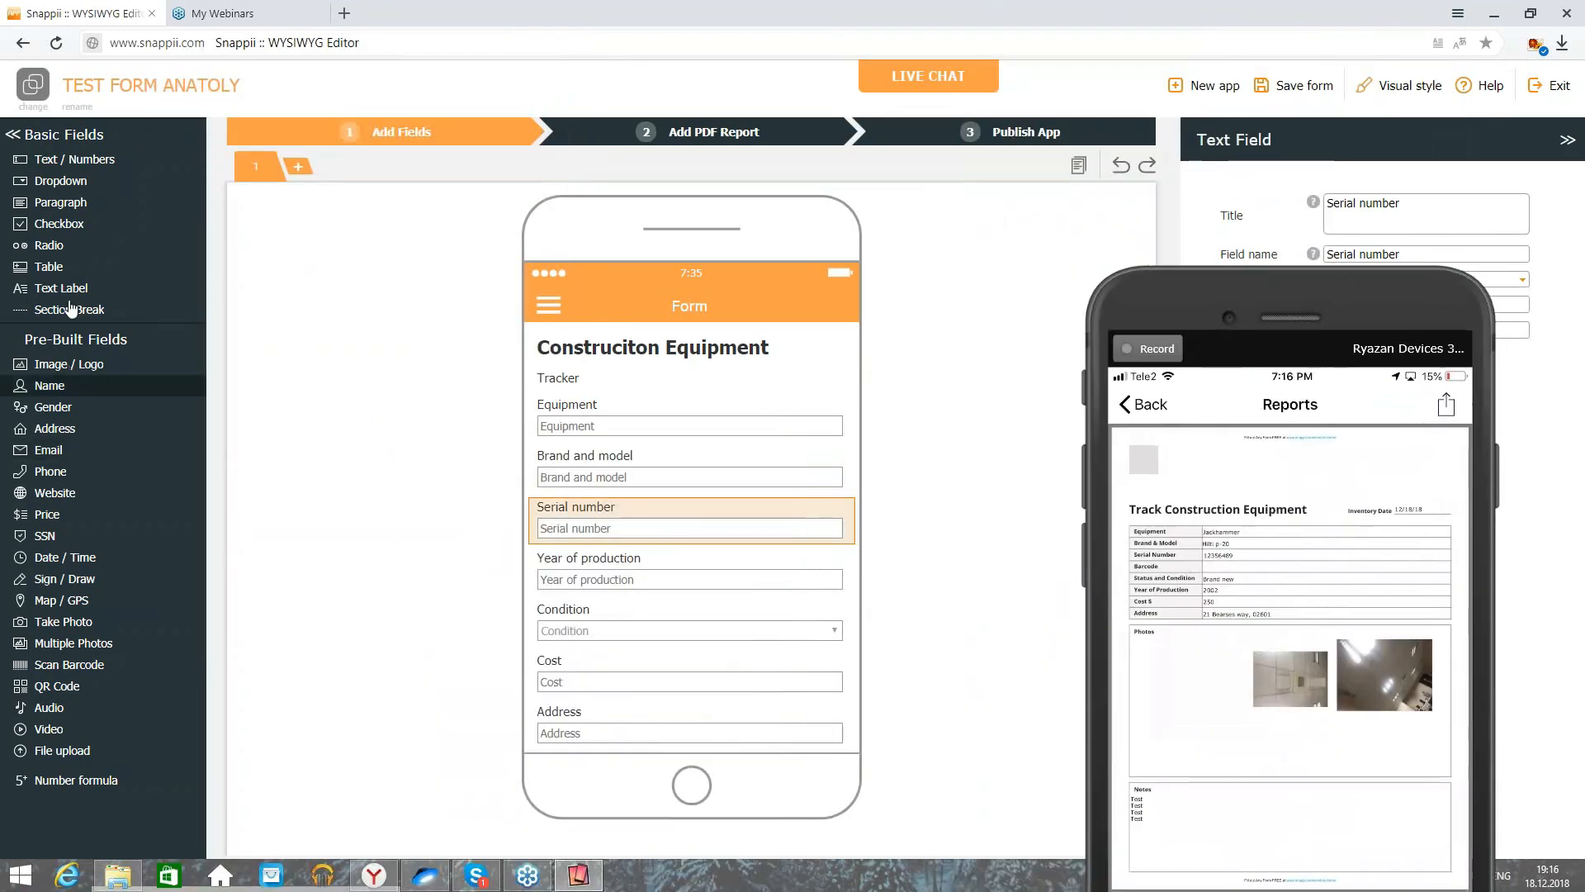
left_click_drag(73, 267, 273, 330)
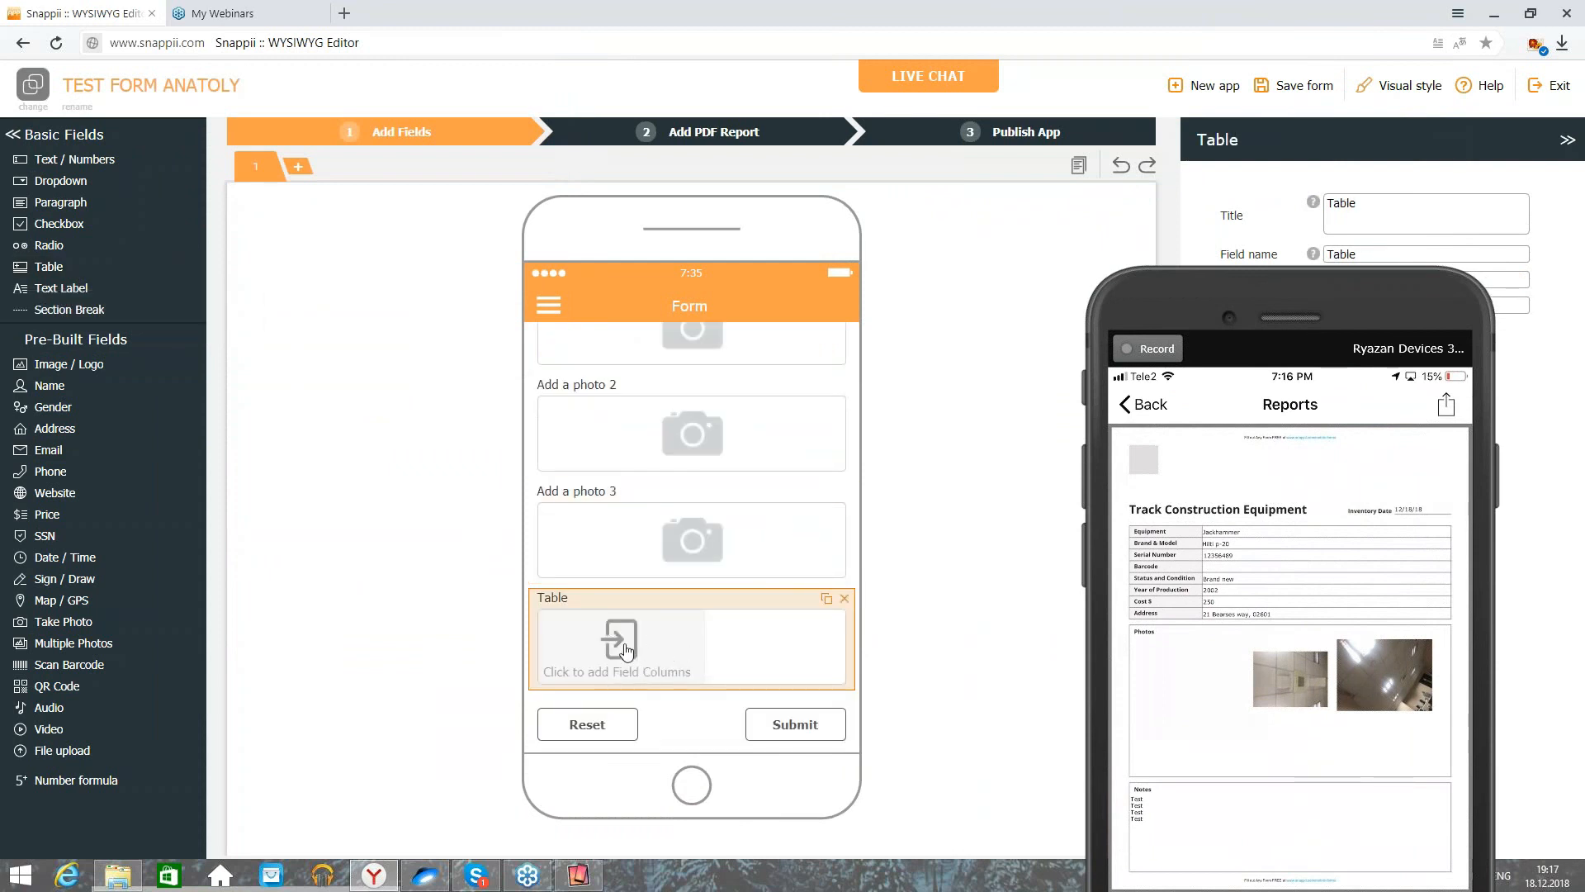
Step: Give the Table a Text / Numbers column titled test and a Take Photo column
left_click(625, 650)
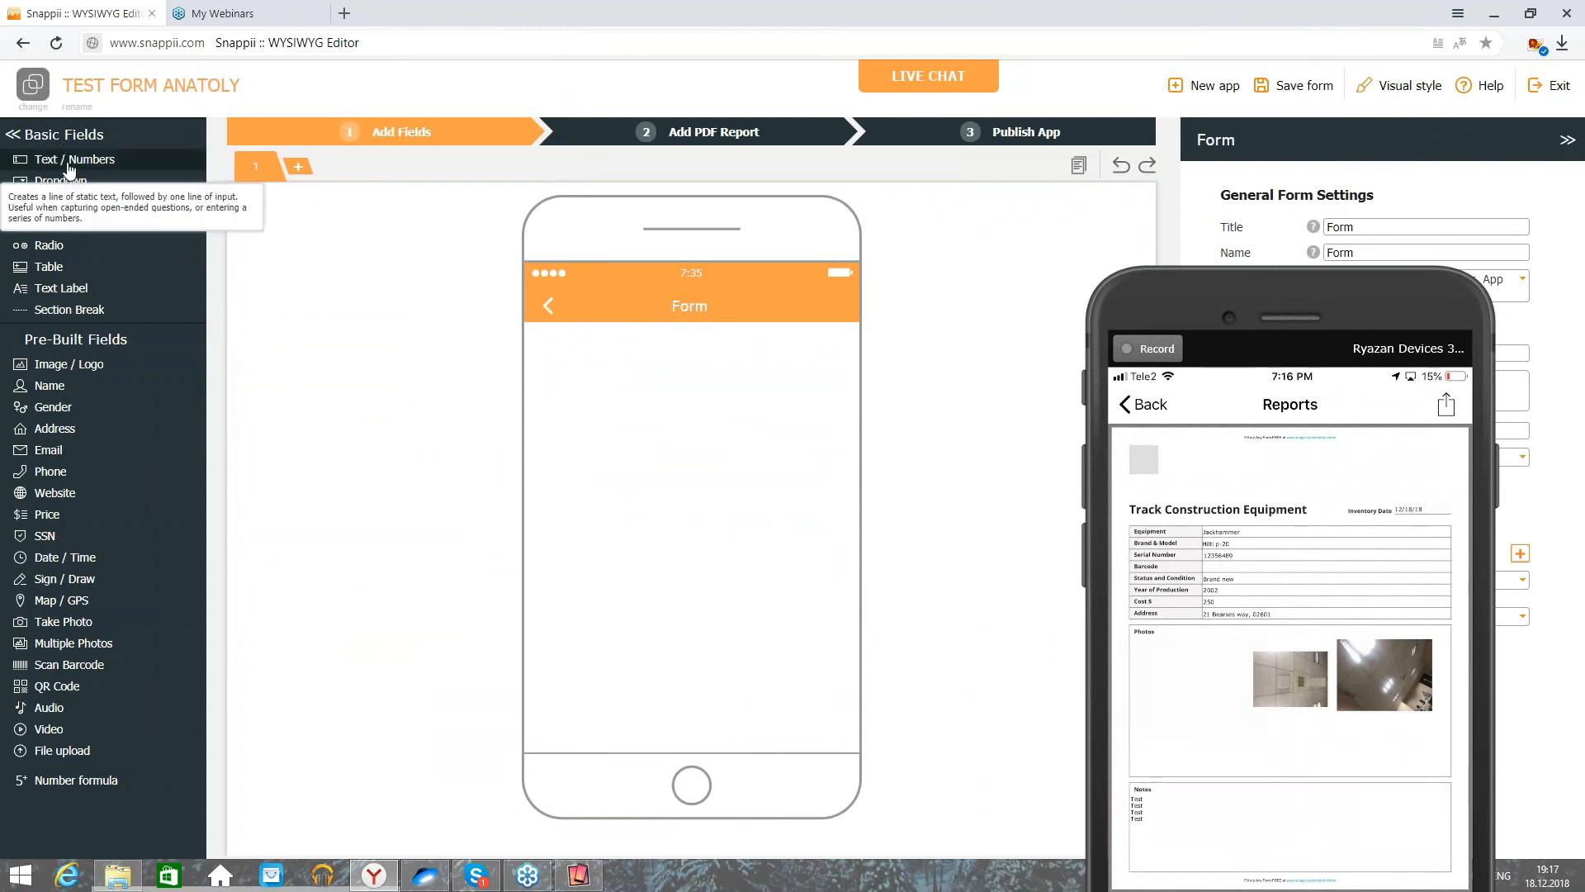
left_click(71, 165)
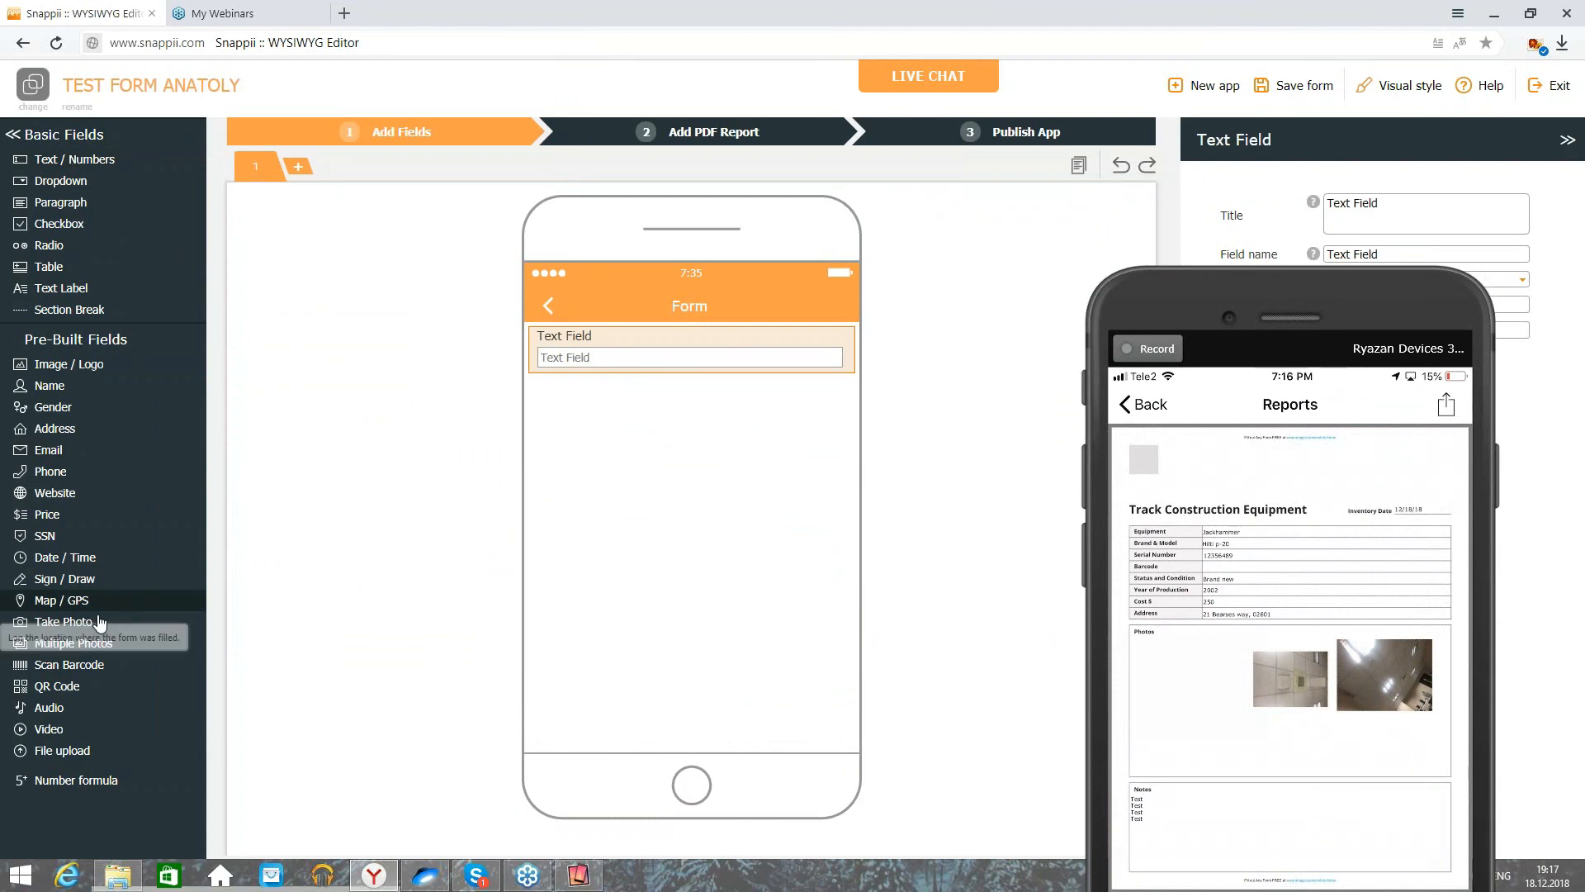
left_click(97, 622)
left_click(766, 340)
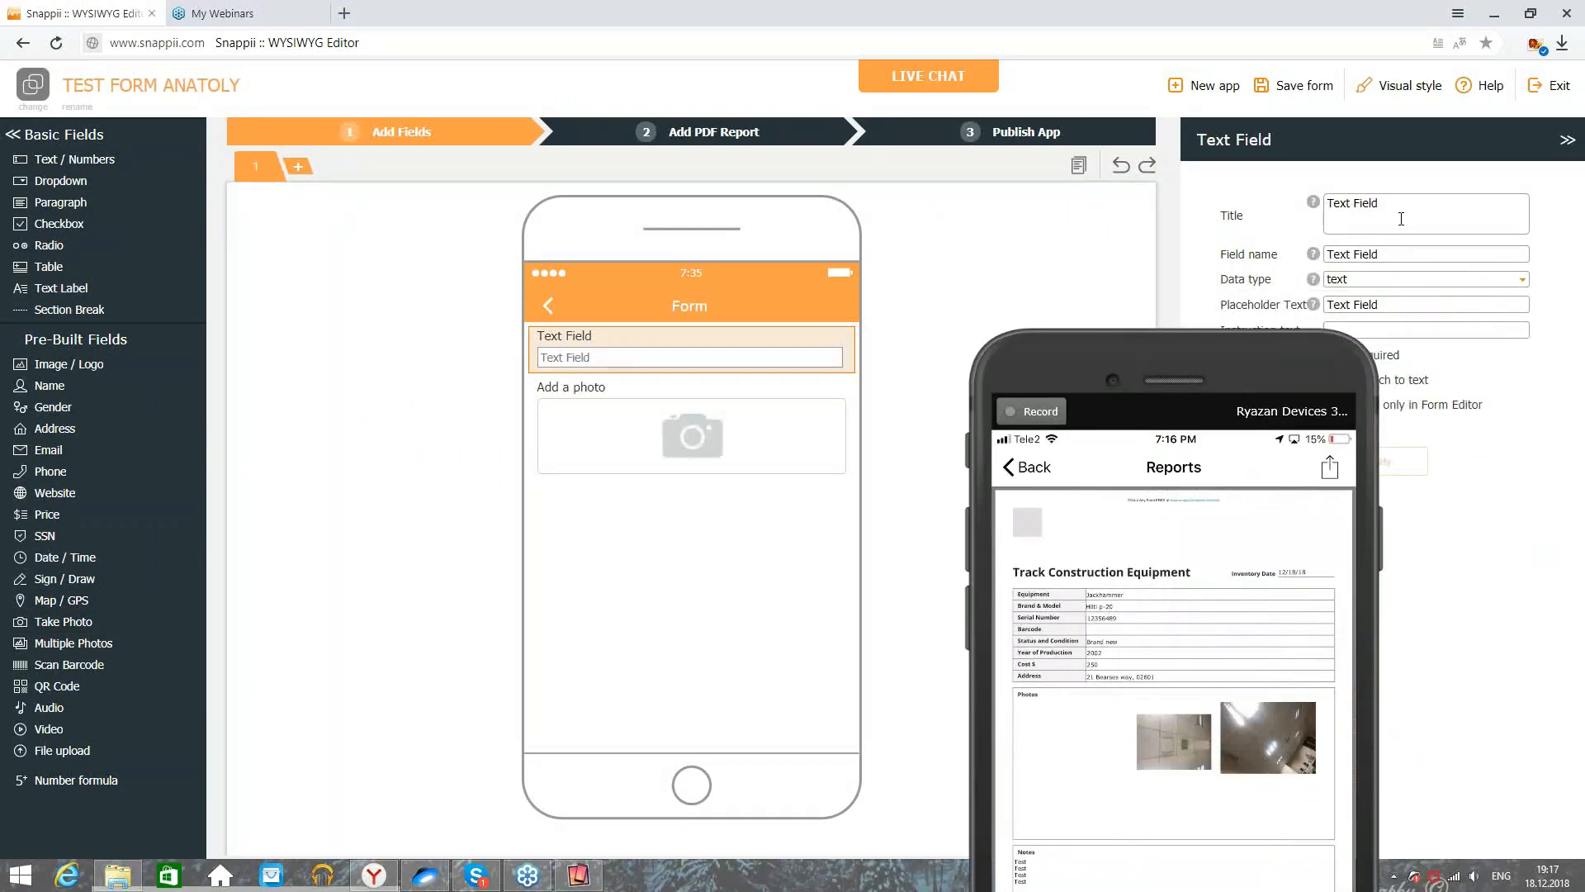
triple_click(1400, 218)
type("test")
left_click(1404, 462)
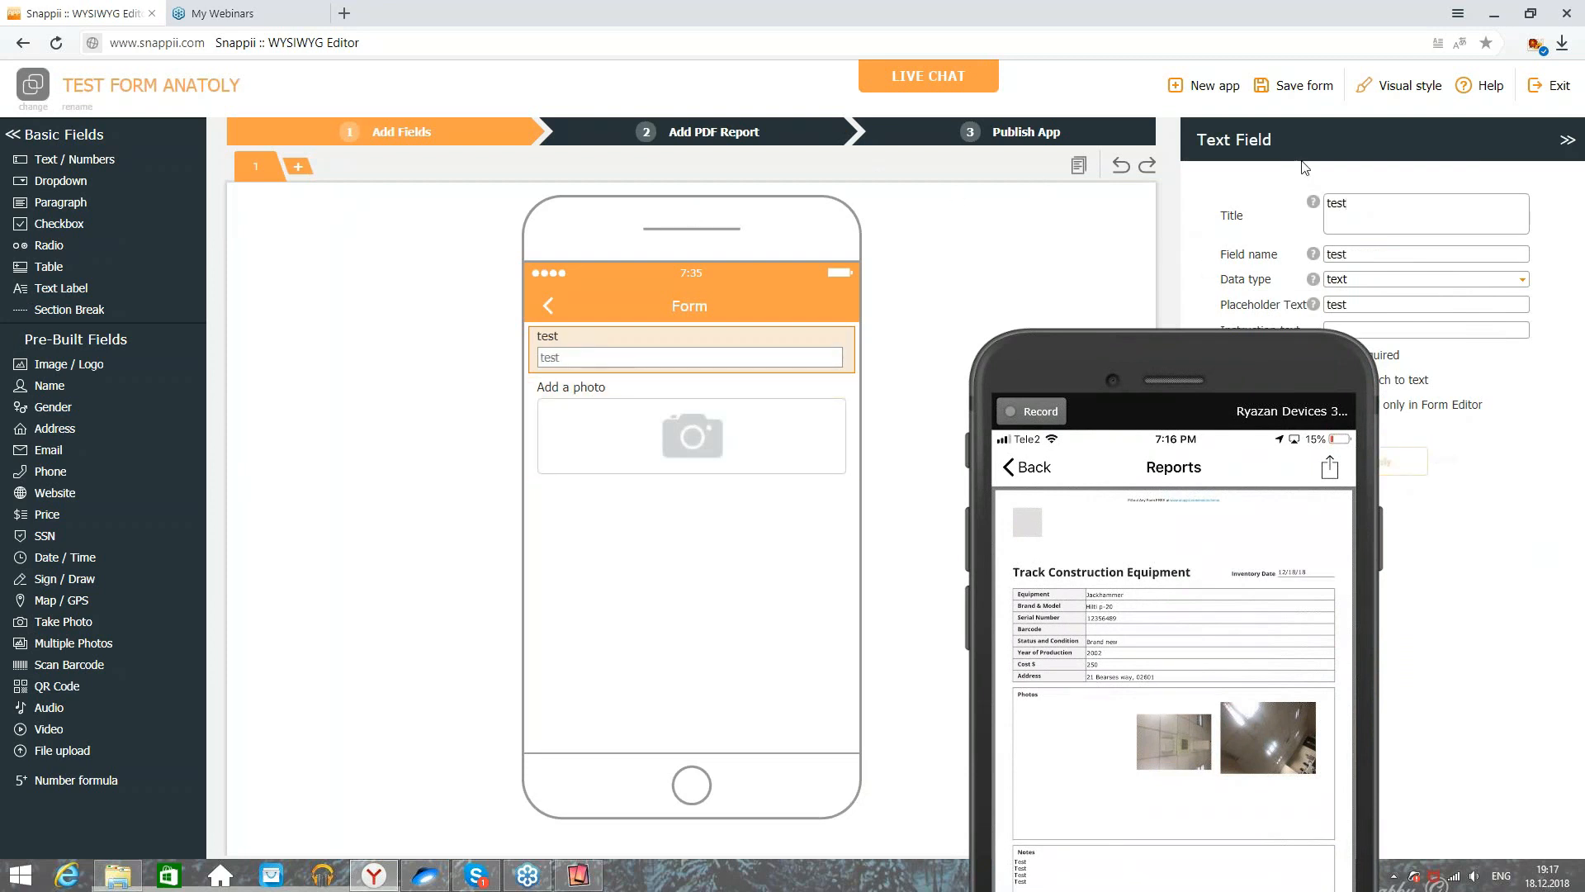
Step: Open the PDF report layout and zoom out to see the whole page
left_click(655, 137)
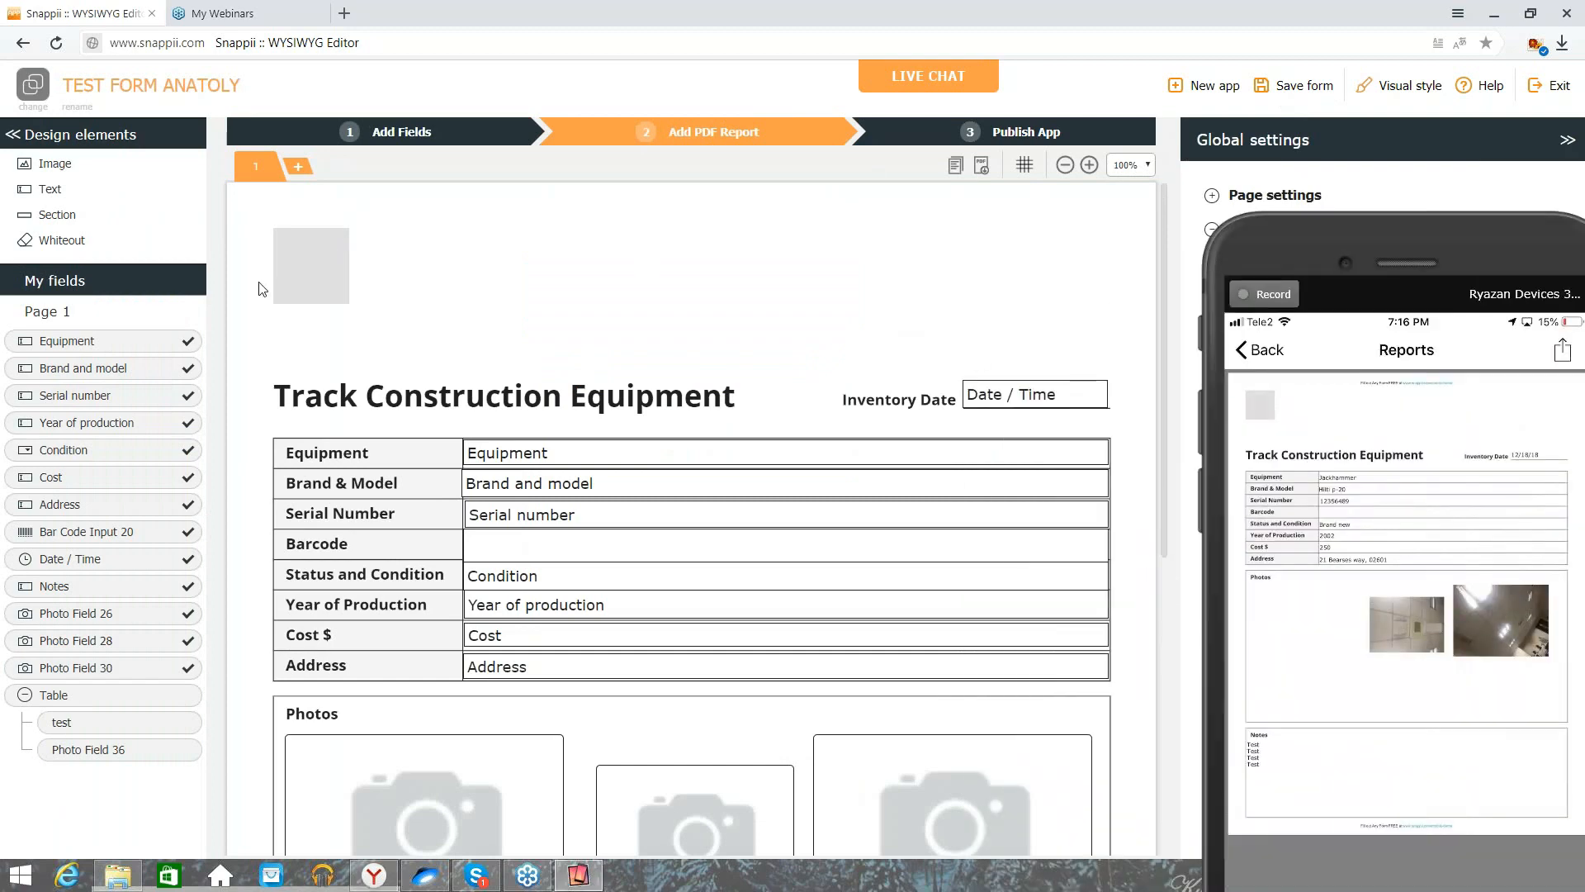
left_click(1065, 165)
scroll(1065, 186, "down", 3)
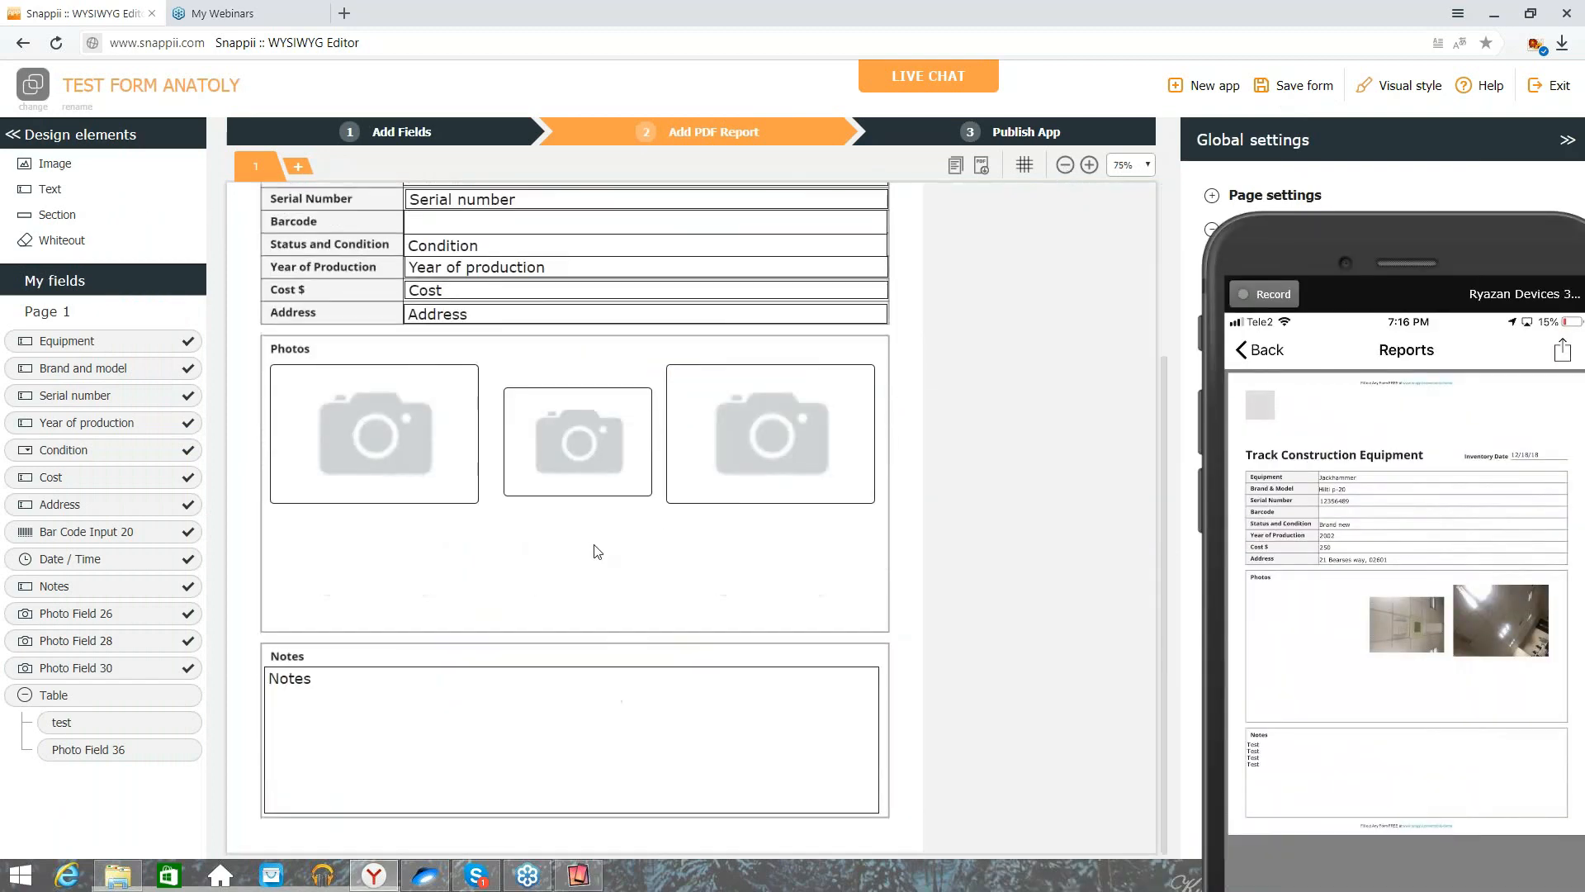
left_click(1065, 165)
Step: Delete the three photo boxes and place a Table with test and Photo Field 36 in Photos
mouse_move(372, 477)
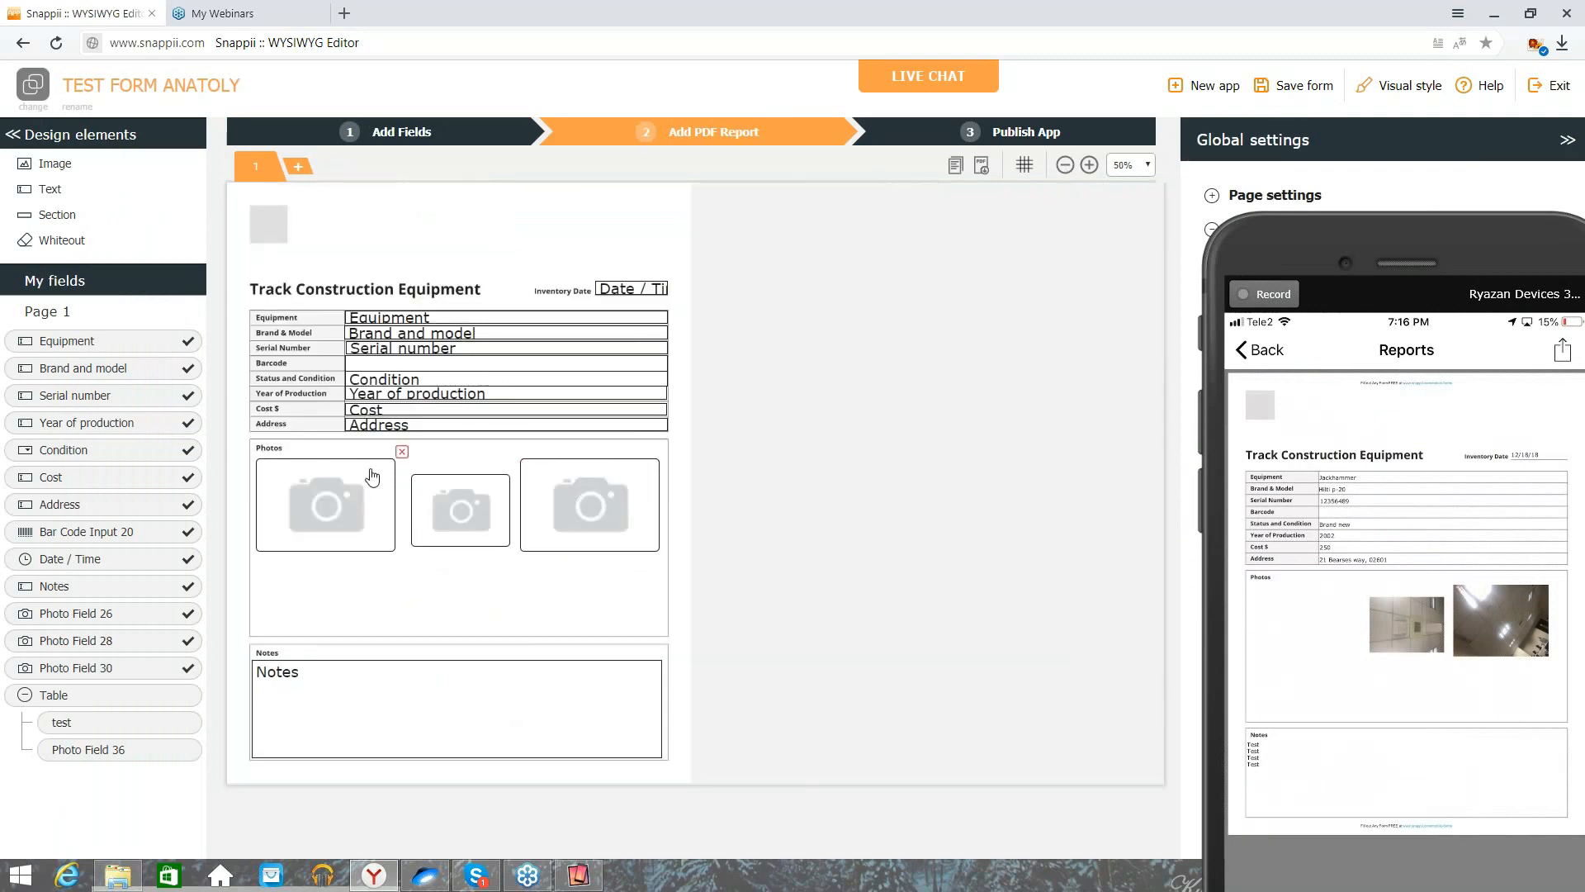
left_click(402, 451)
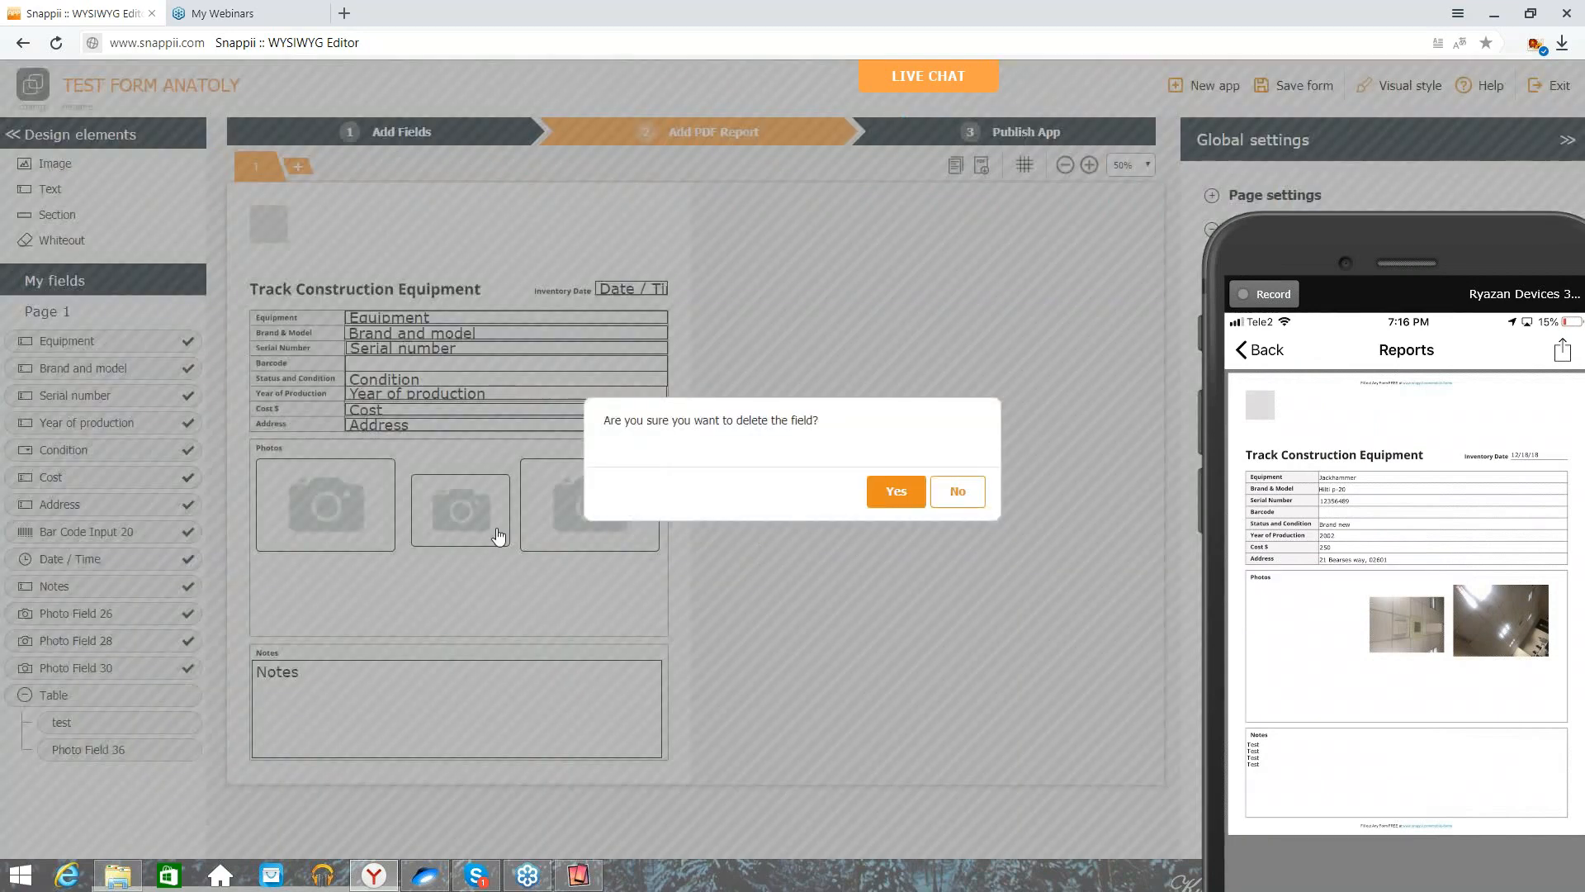
left_click(898, 494)
left_click(516, 468)
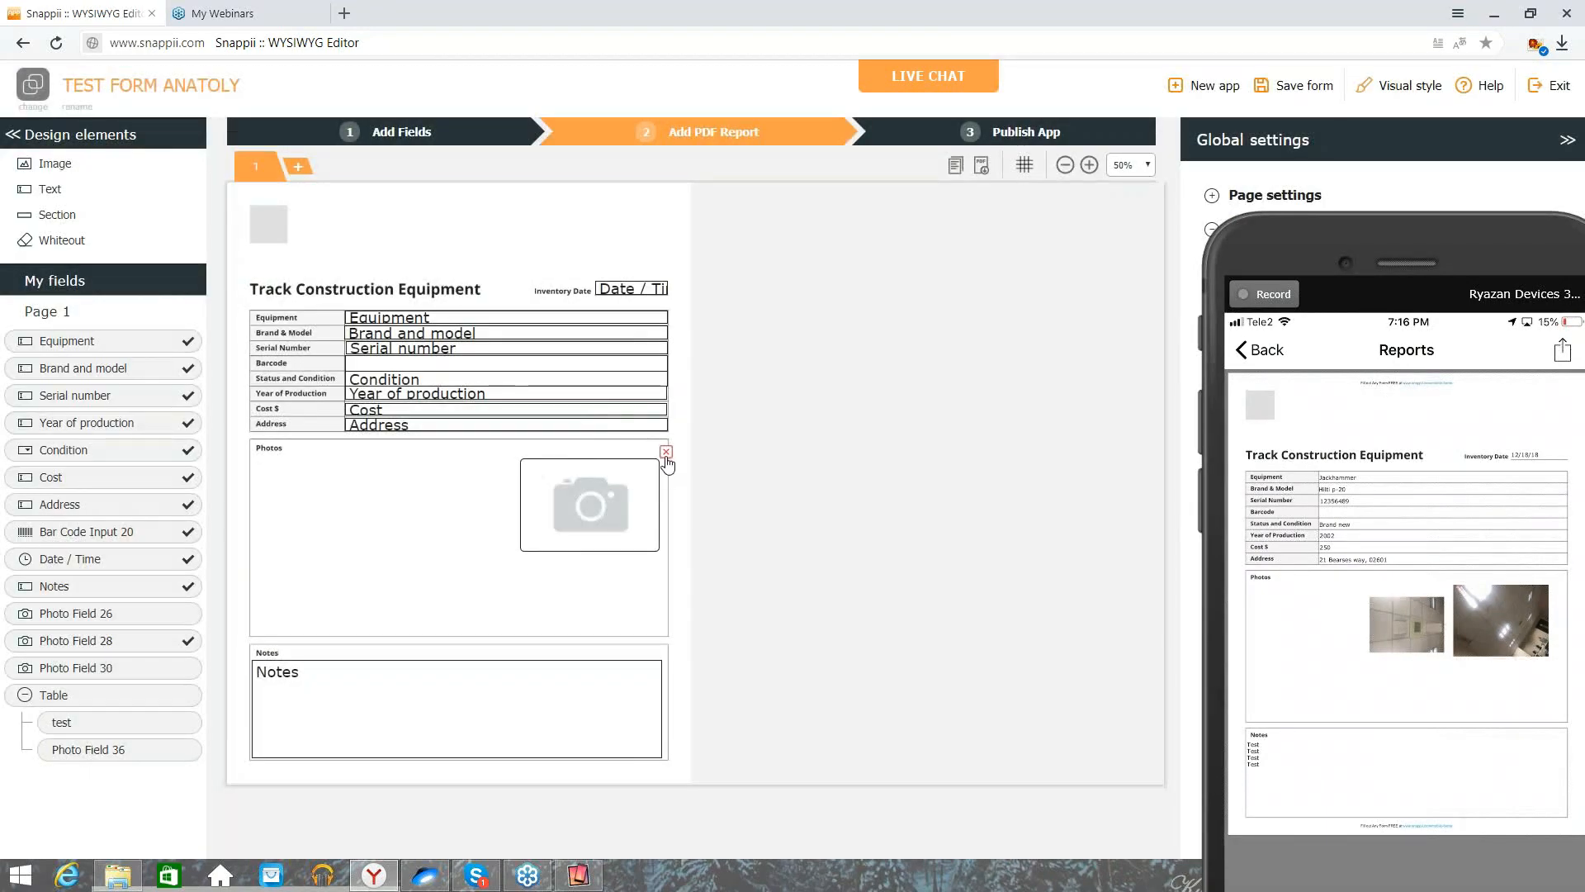
left_click(666, 452)
left_click(895, 496)
left_click_drag(89, 695, 666, 475)
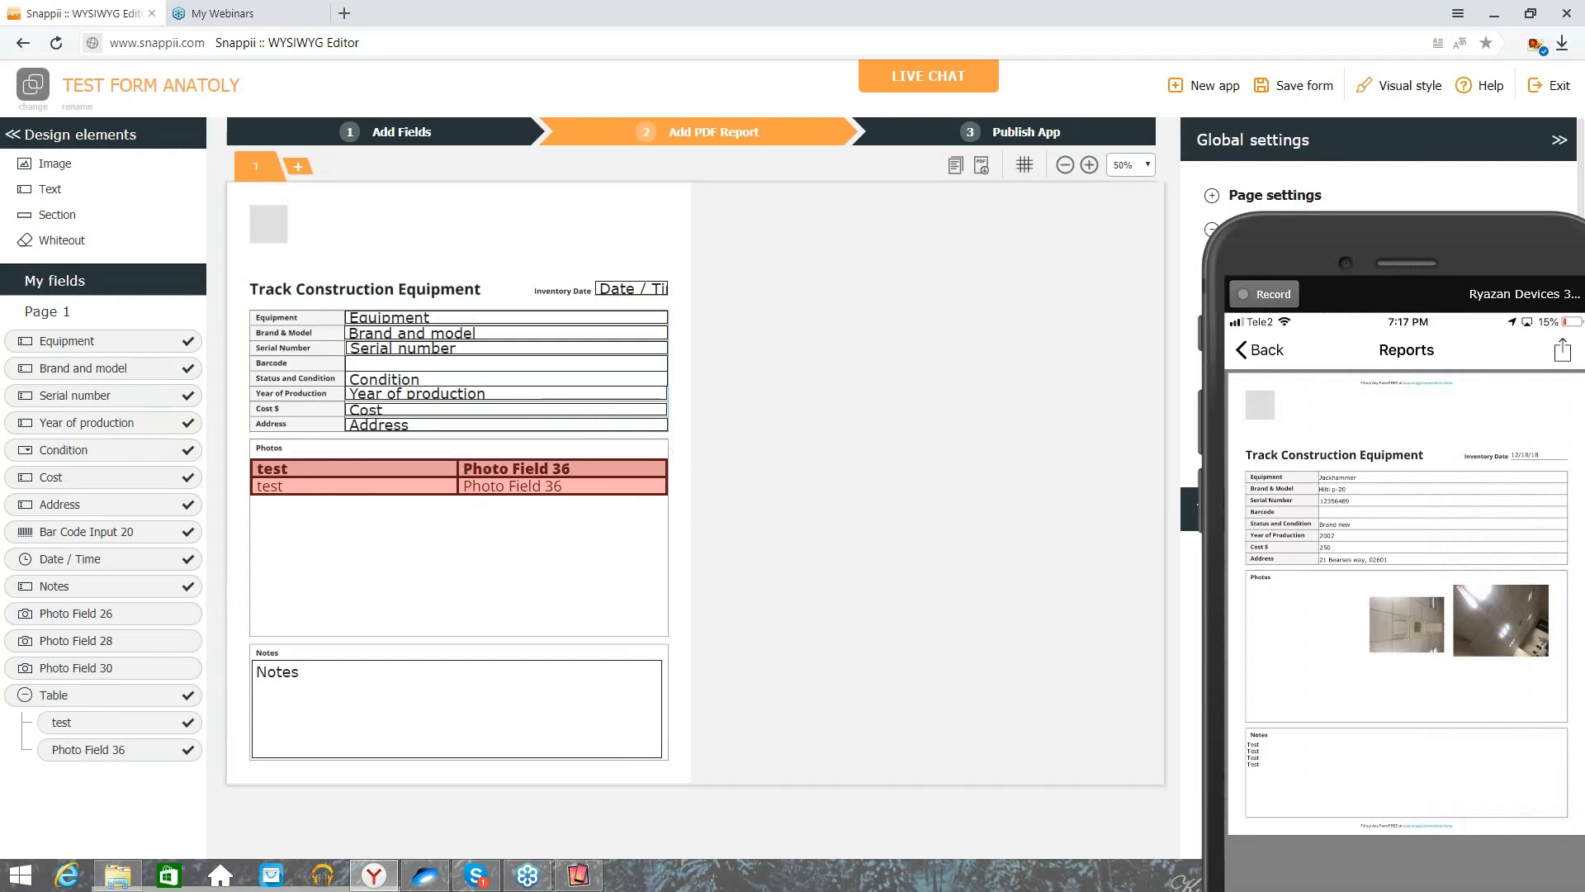
Step: Move the phone mirror window aside to reveal the 'Run the App on Your Device Now' dialog
left_click_drag(1415, 269, 1111, 121)
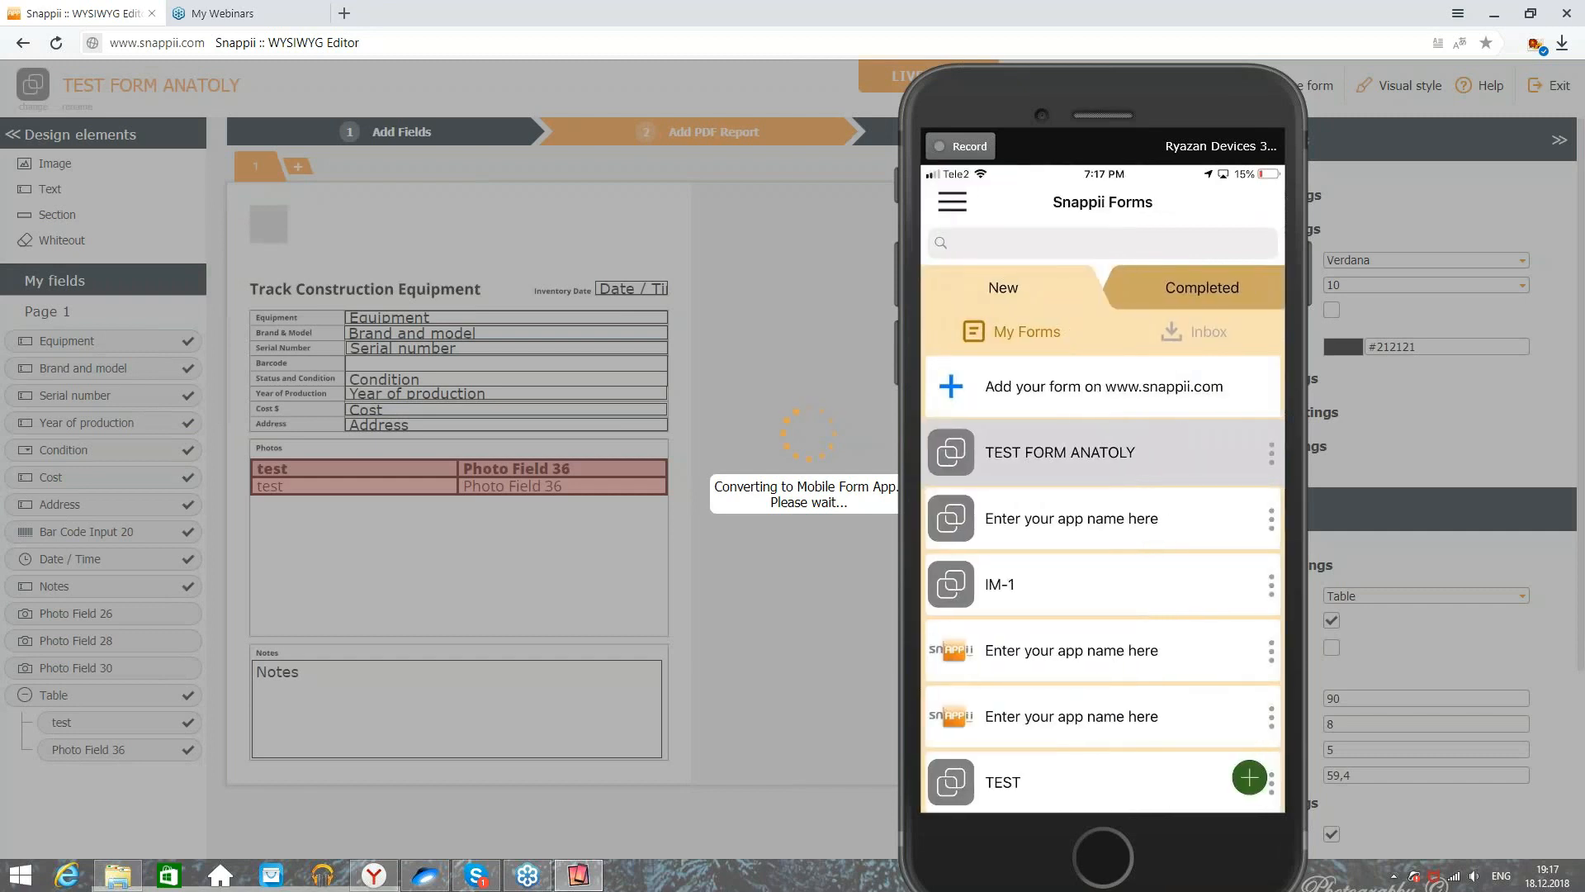
left_click_drag(1137, 490, 1214, 438)
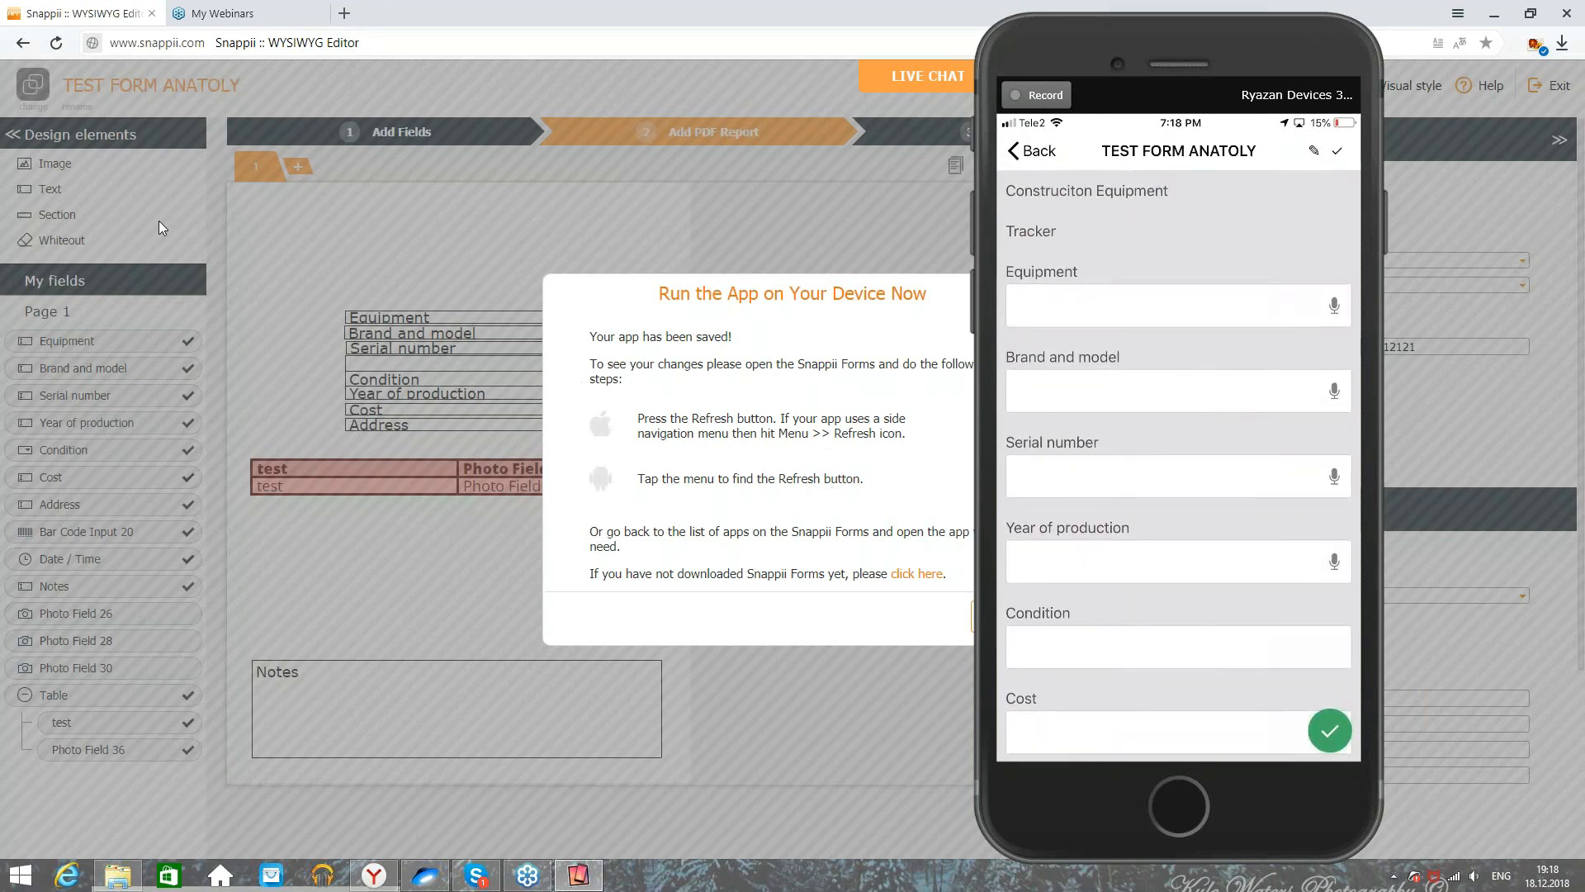
left_click_drag(1259, 361, 1391, 359)
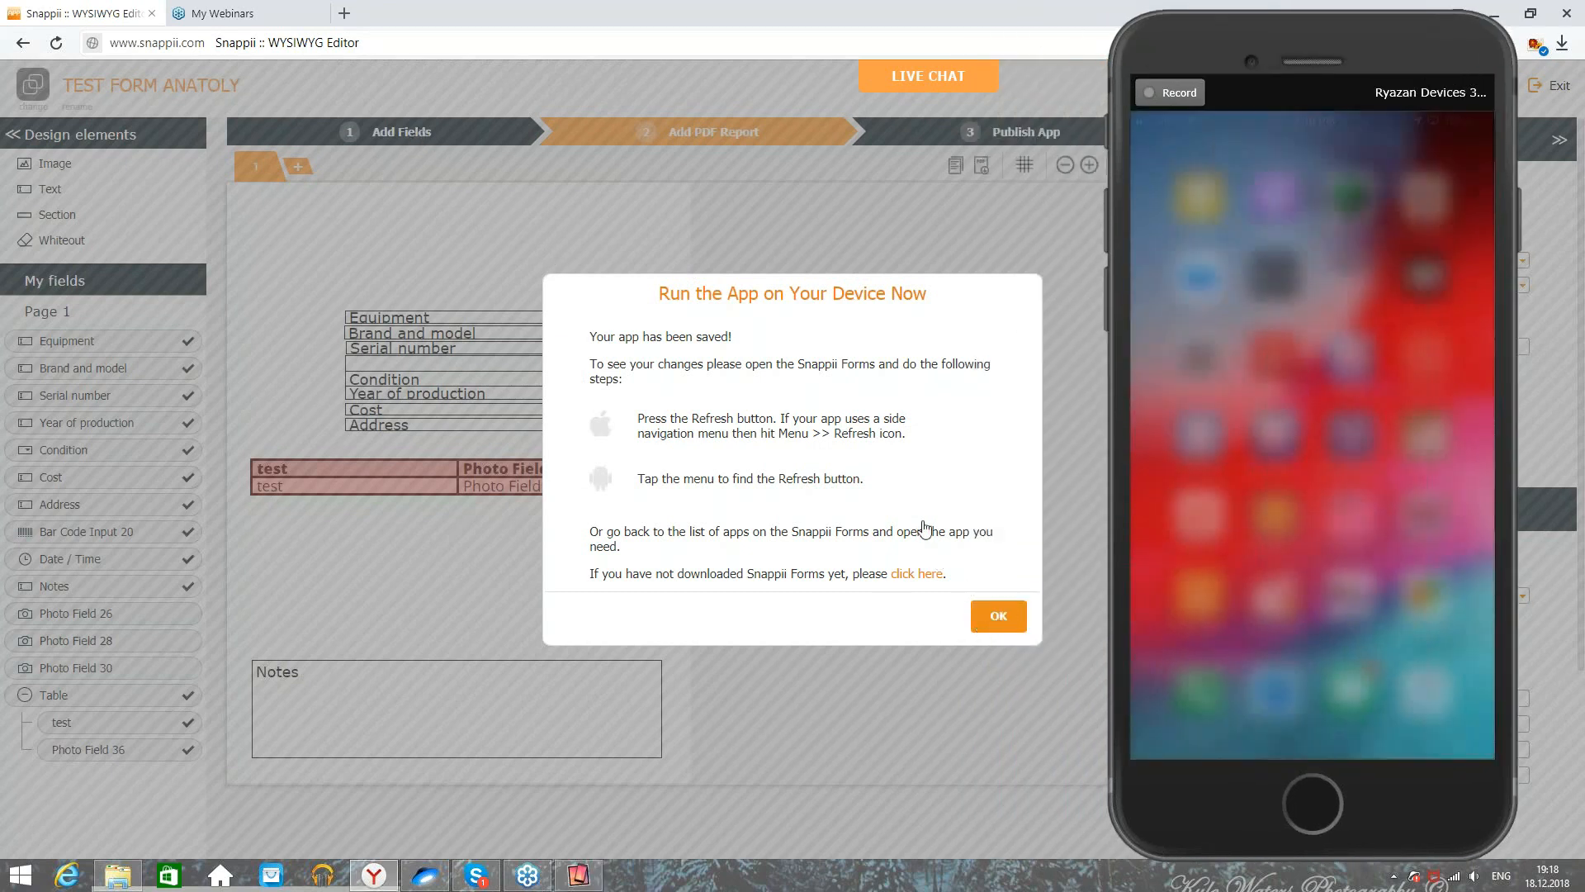
Step: Dismiss the app-saved notice
left_click(998, 617)
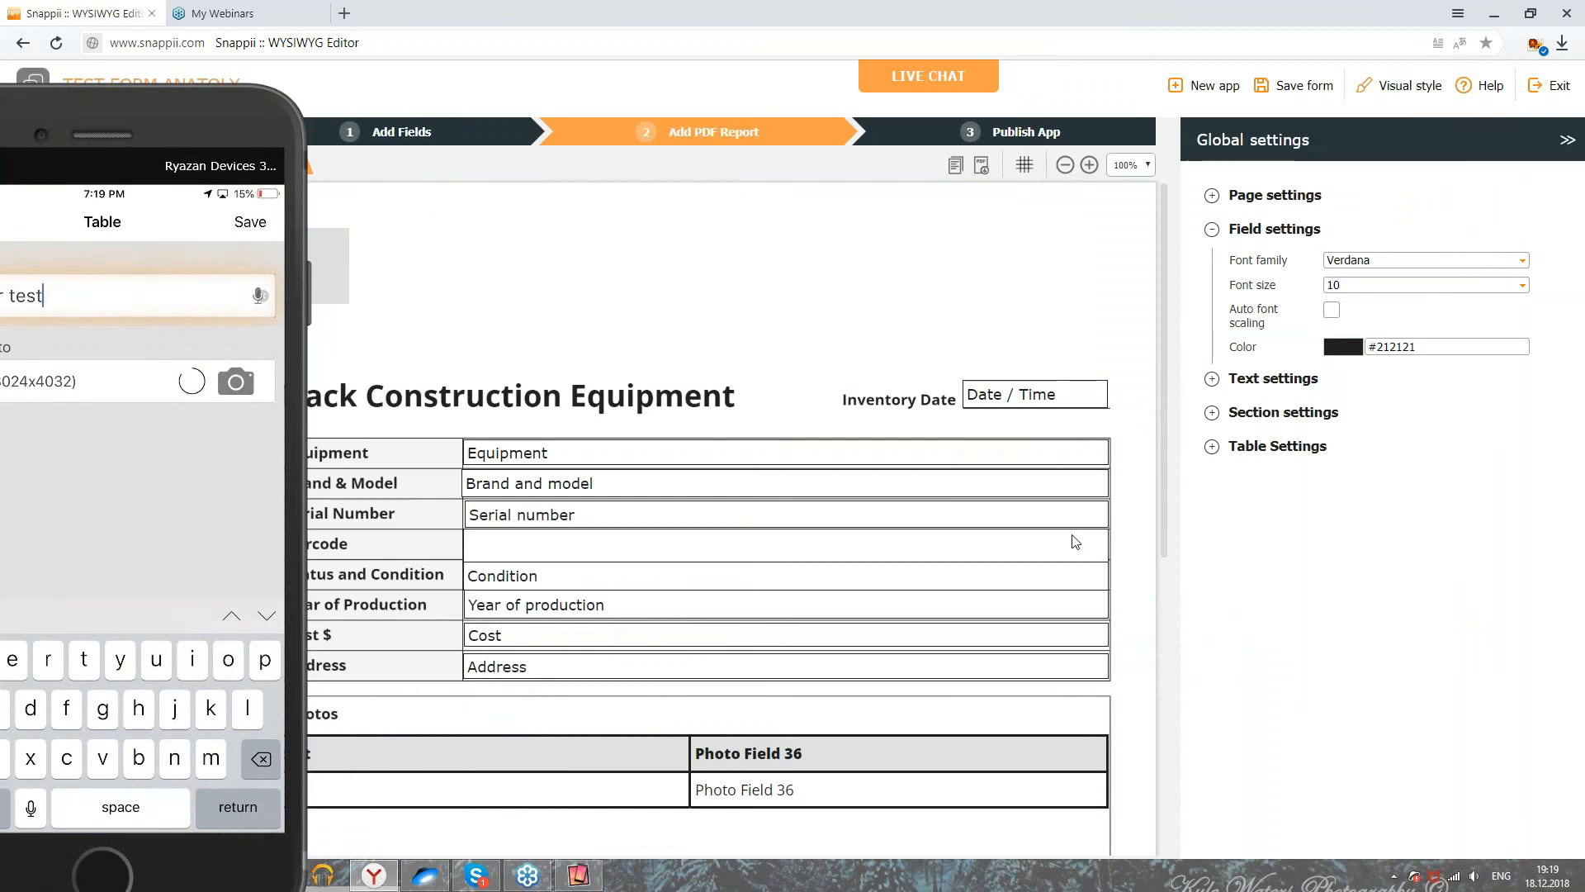
Step: Bring the phone mirror window back beside the form editor
scroll(1072, 535, "down", 3)
left_click_drag(83, 512, 1310, 447)
left_click(809, 618)
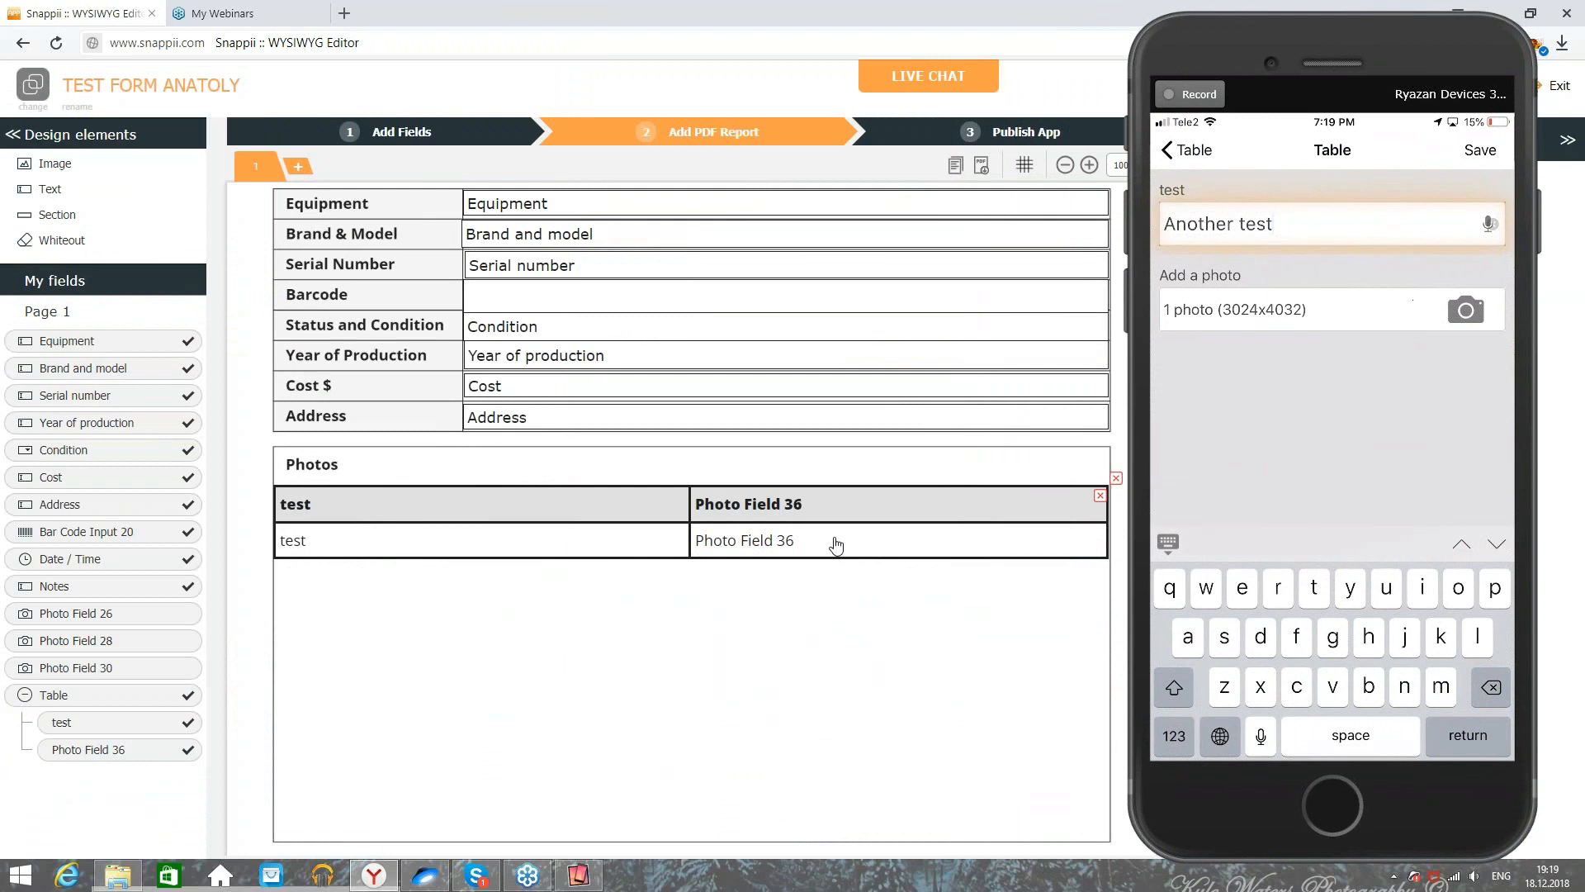
left_click_drag(134, 750, 843, 551)
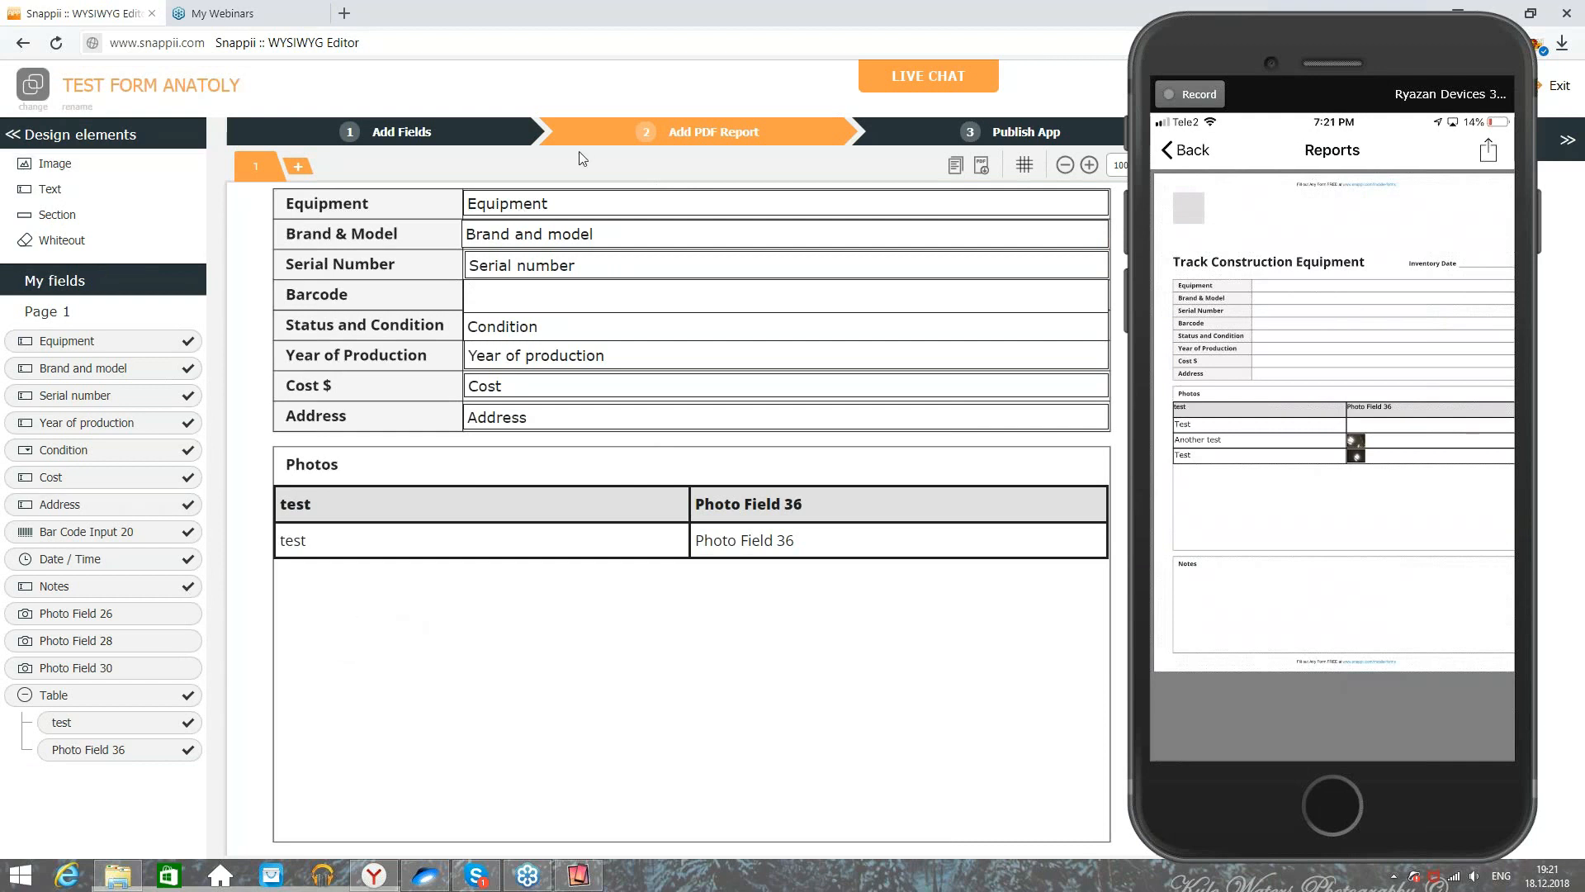
Step: Add a Multiple Photos field and place its photo strip below the Photos table, matching the table's width
left_click(371, 131)
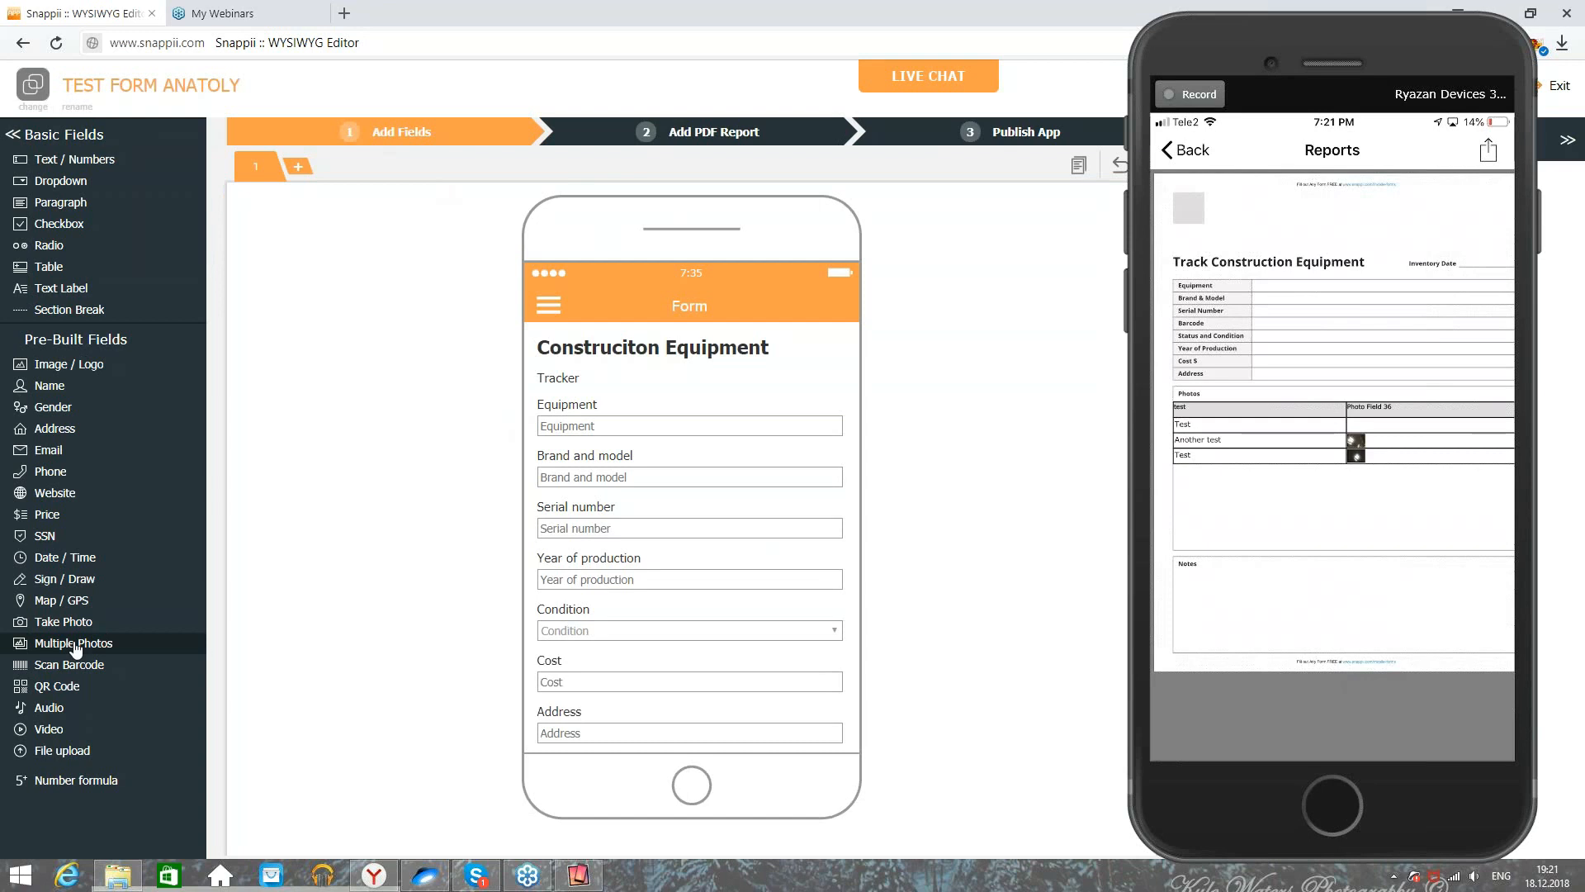
left_click(25, 644)
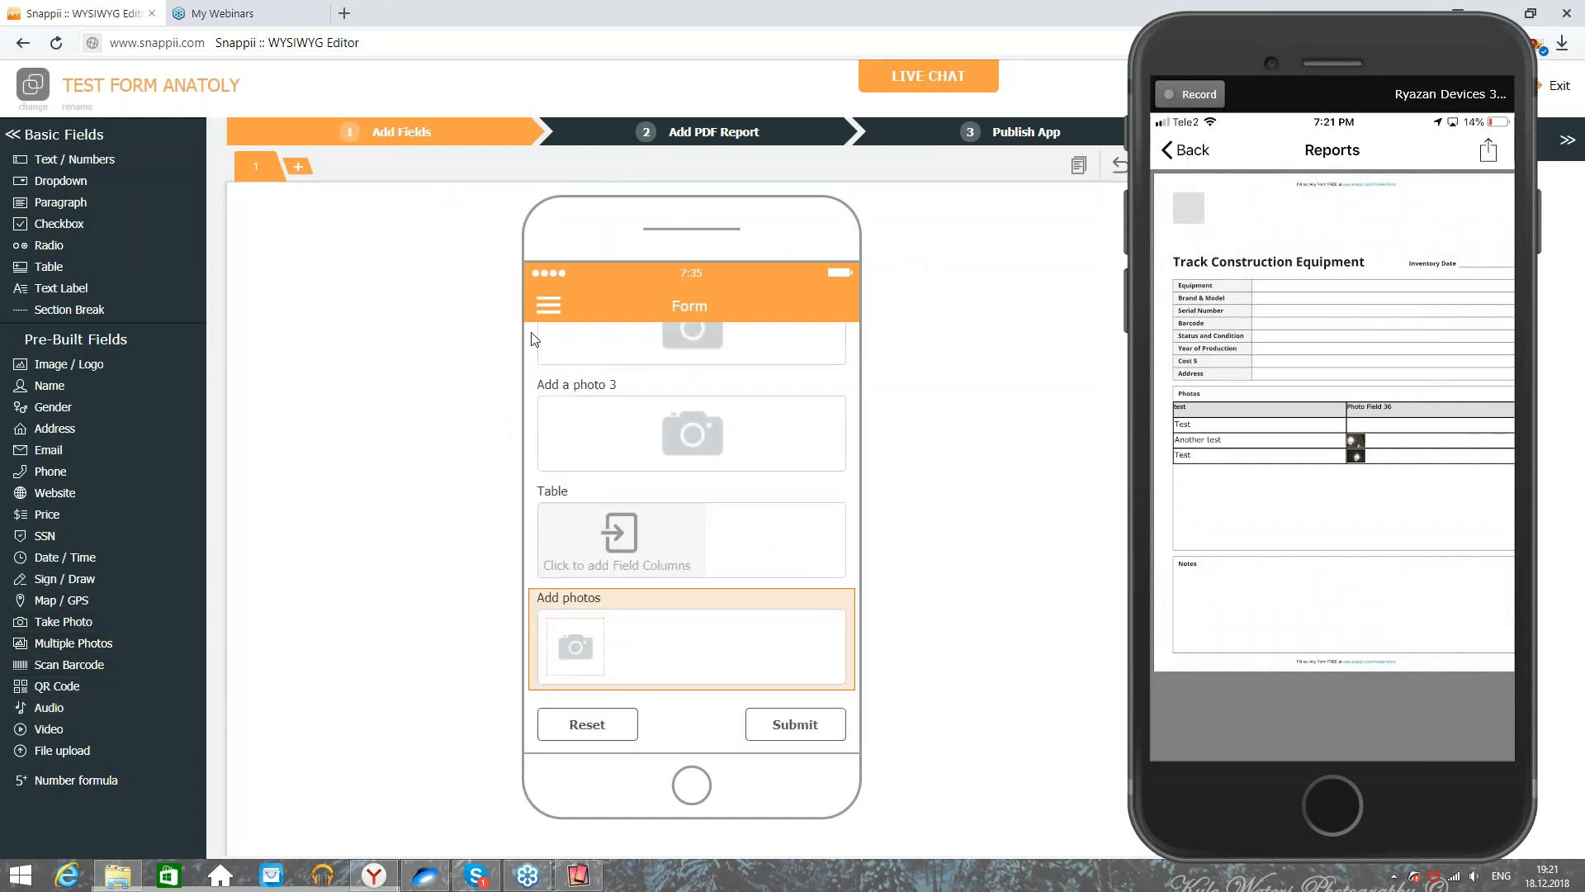
left_click(694, 134)
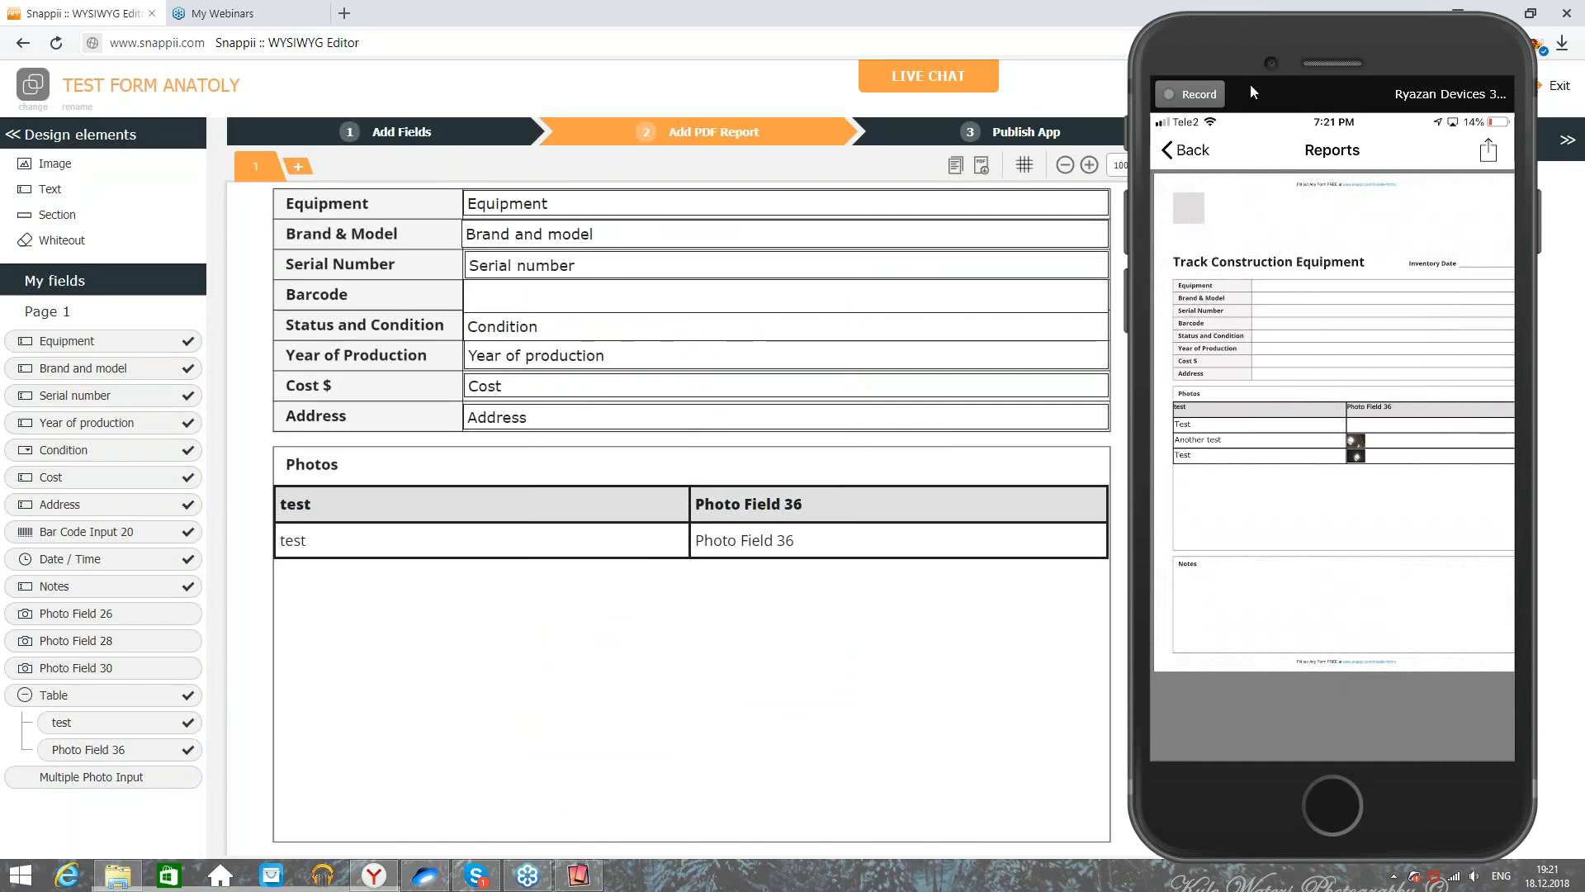
left_click_drag(136, 776, 283, 605)
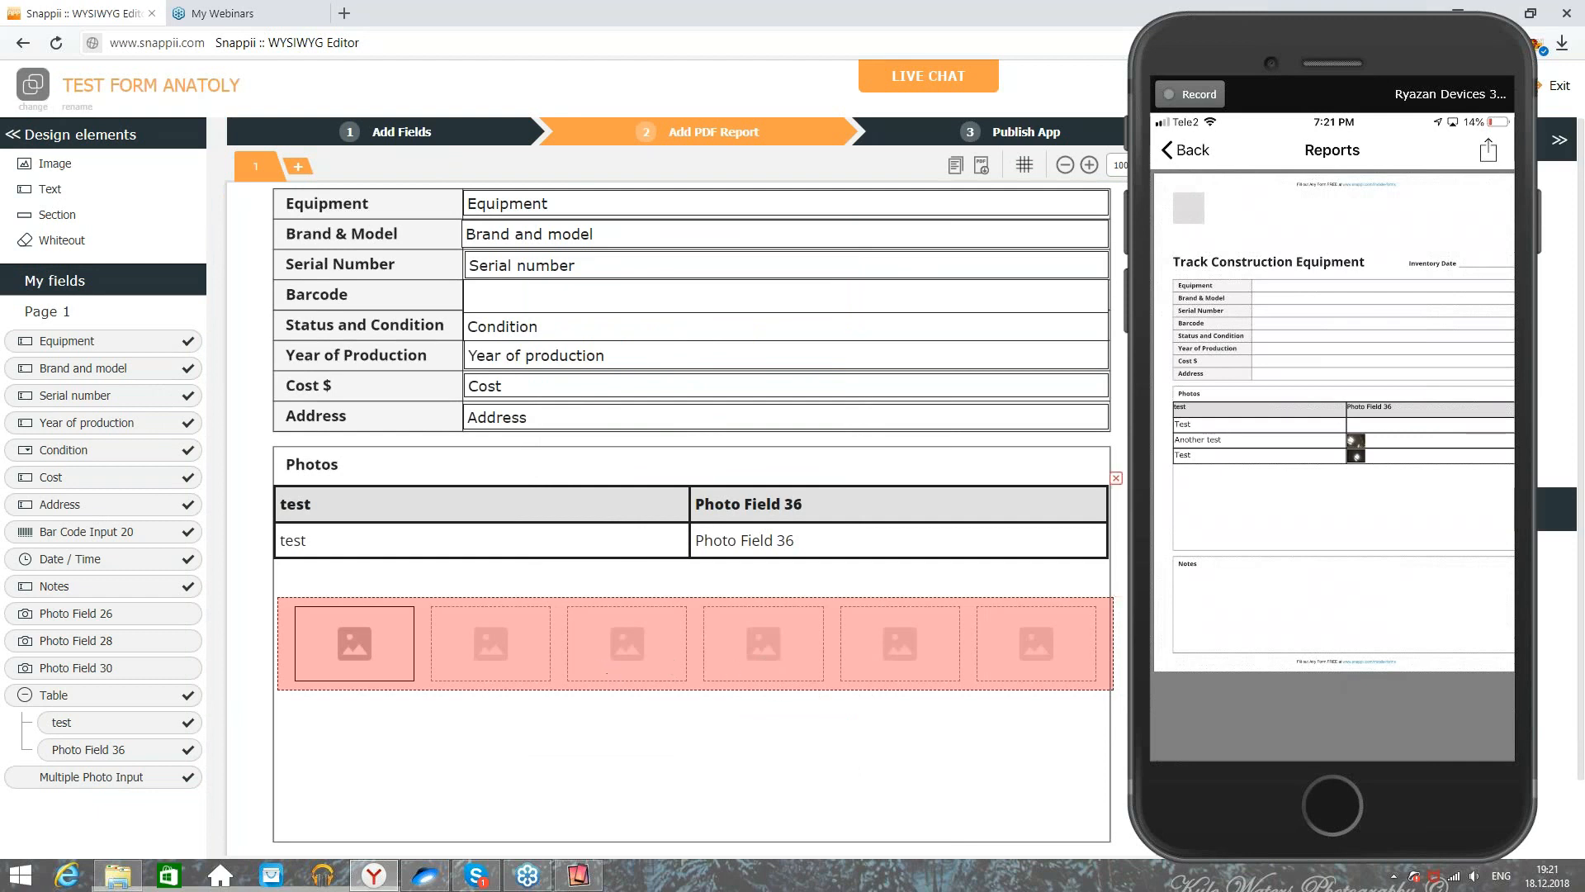
left_click_drag(1112, 633, 1107, 632)
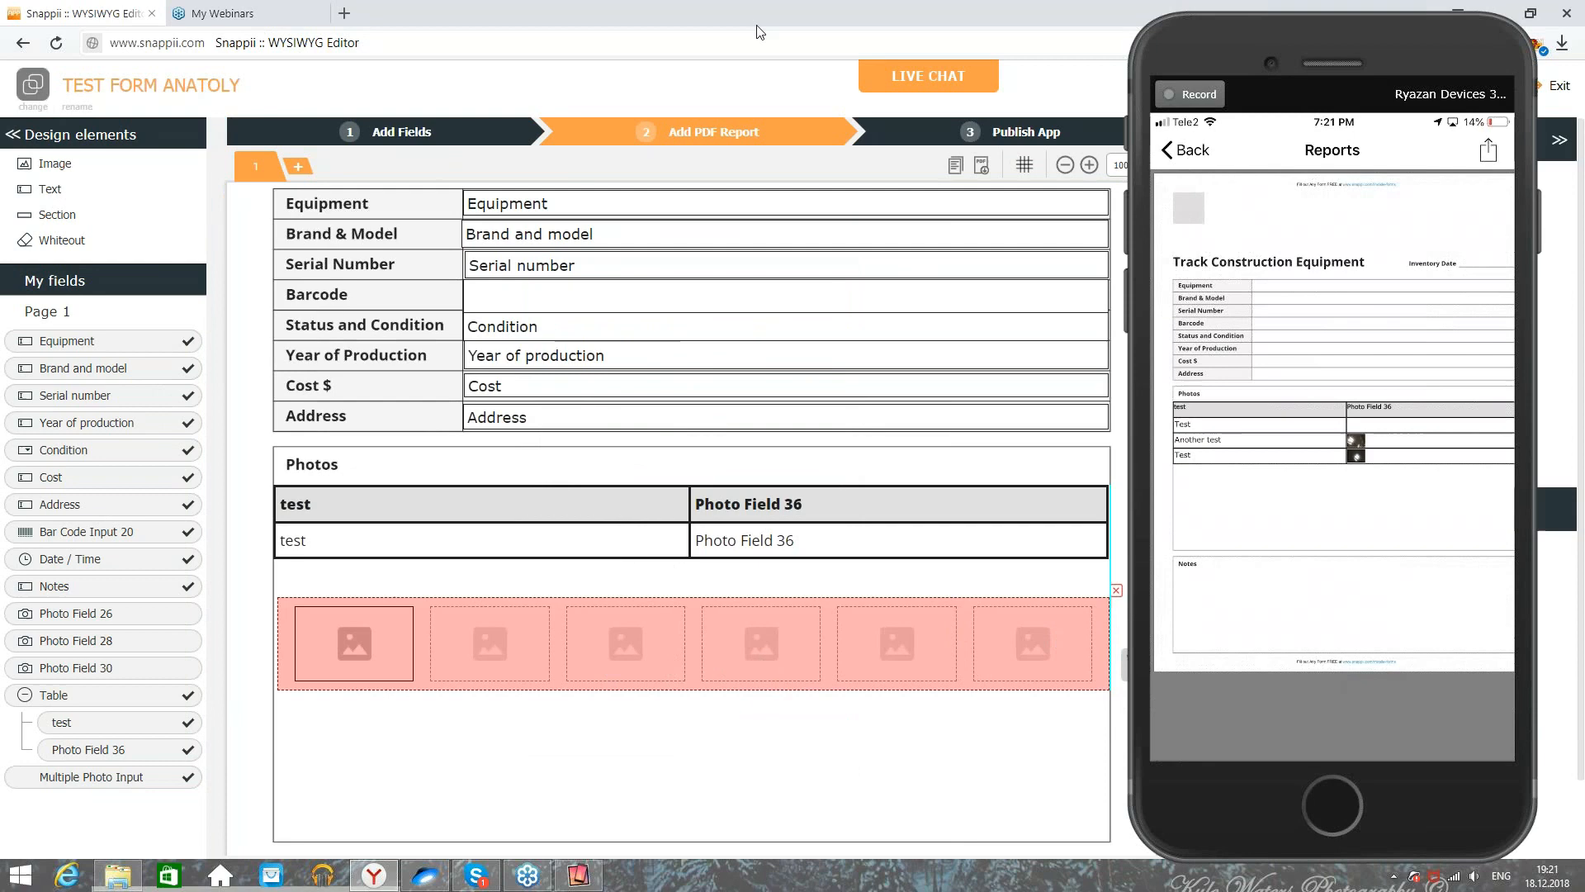
left_click_drag(1393, 44, 763, 285)
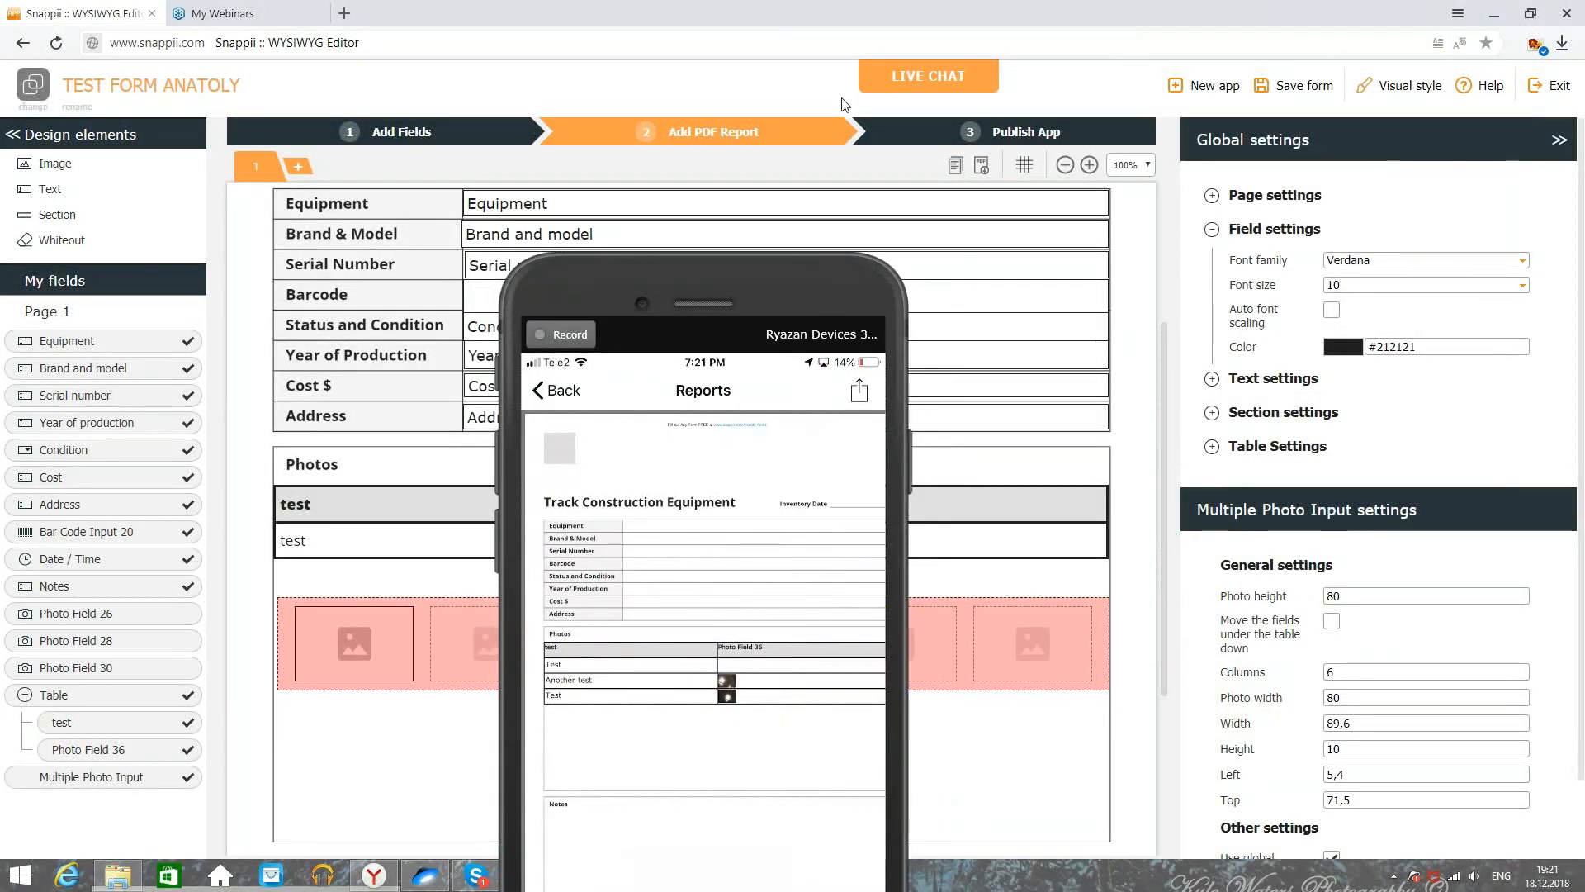
Step: Return to the form fields step and move the phone mirror window aside
left_click(478, 138)
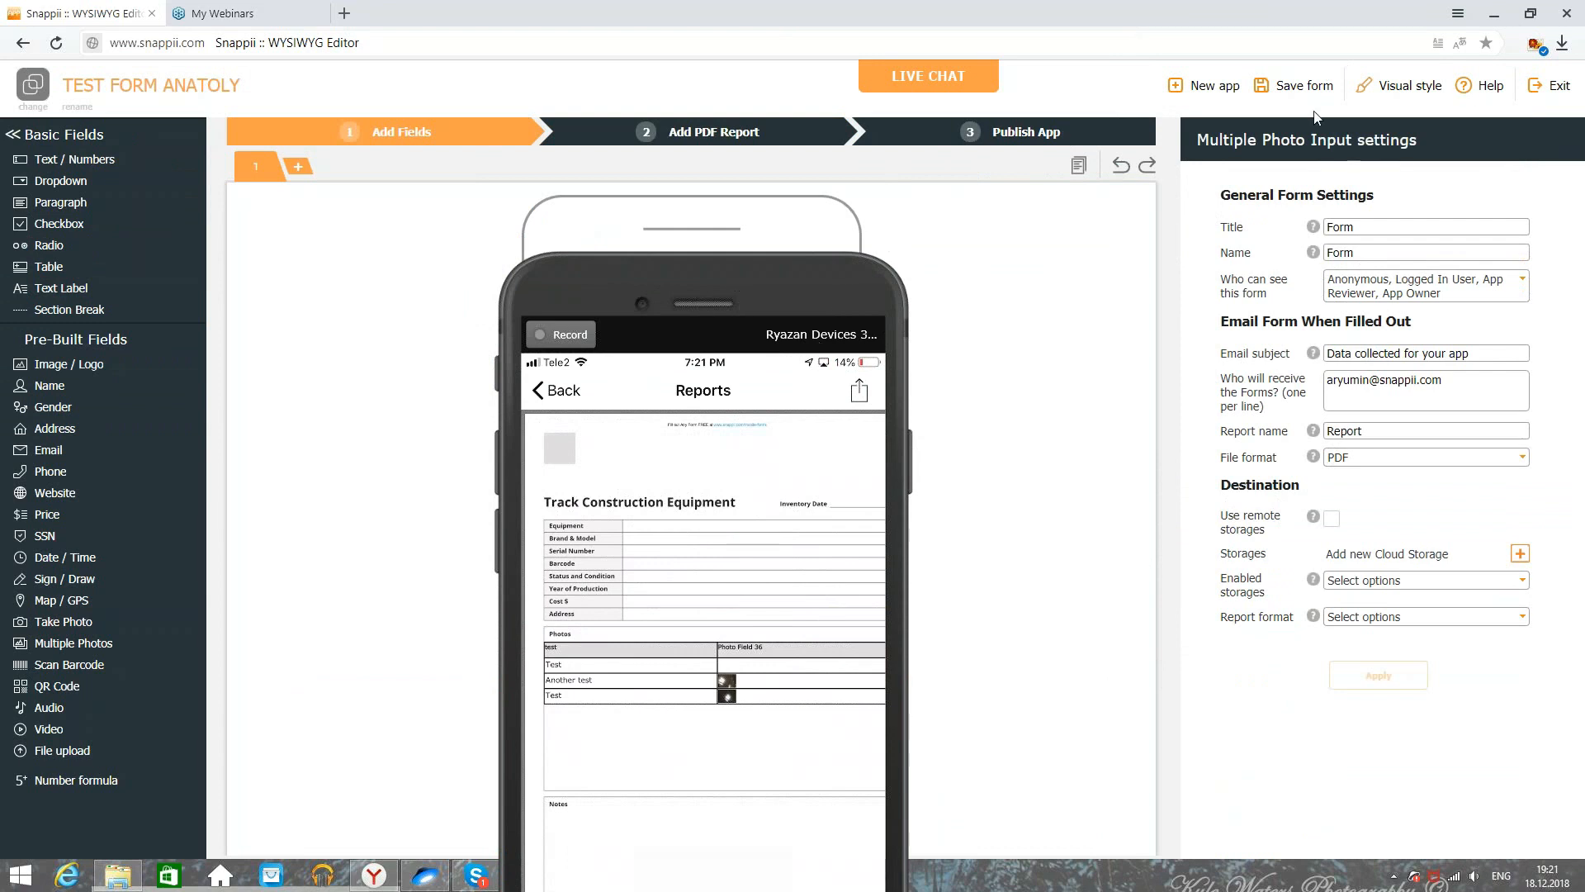
left_click_drag(646, 624, 1000, 382)
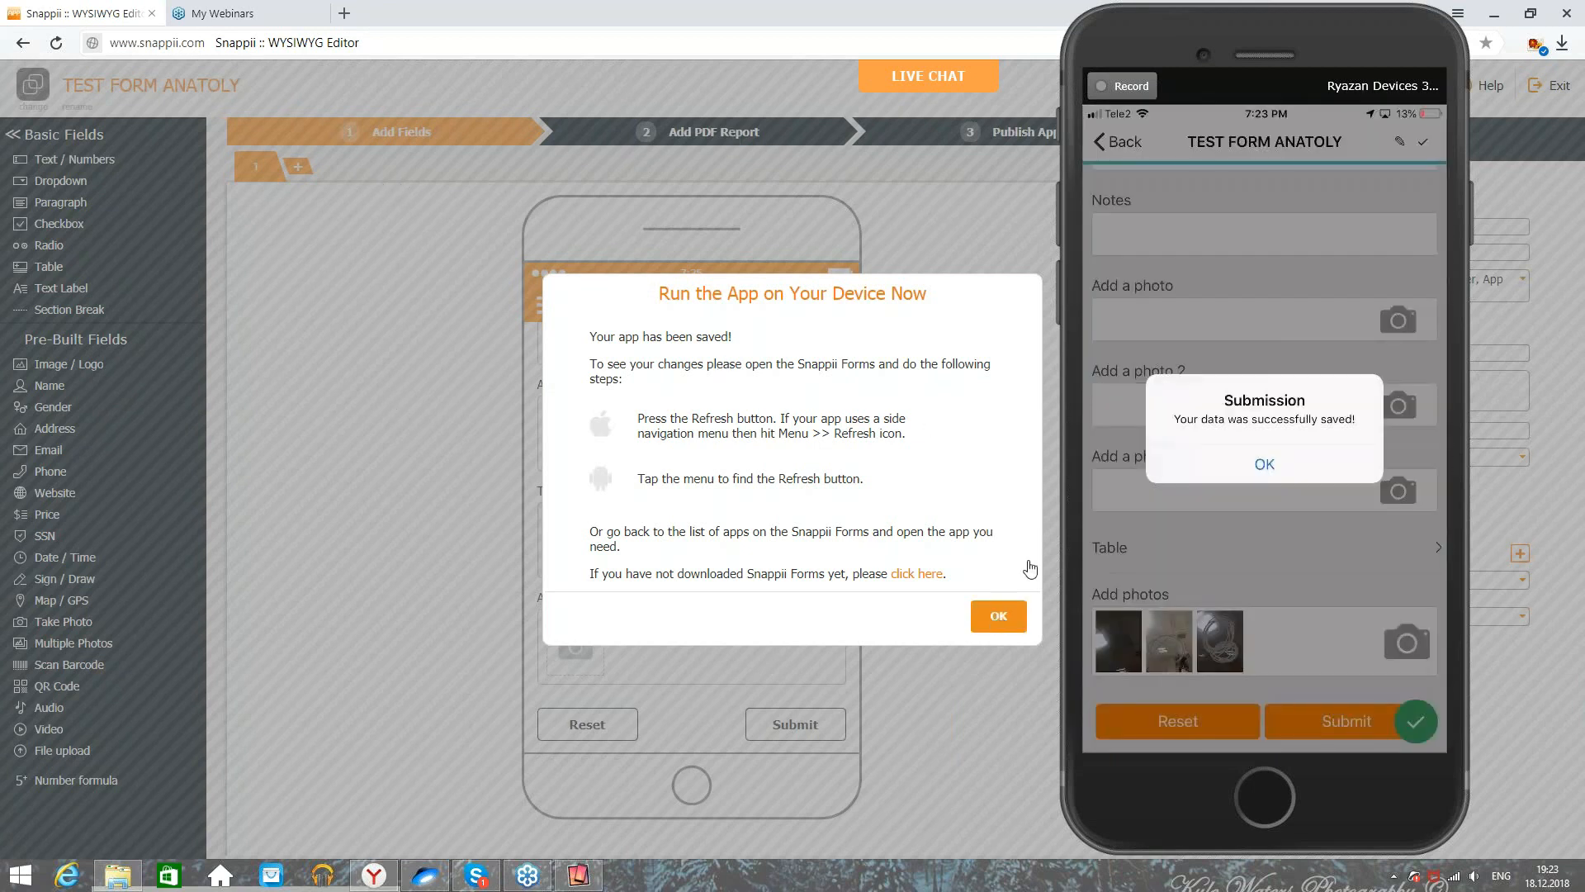
Step: Dismiss the submission confirmation
left_click(1212, 476)
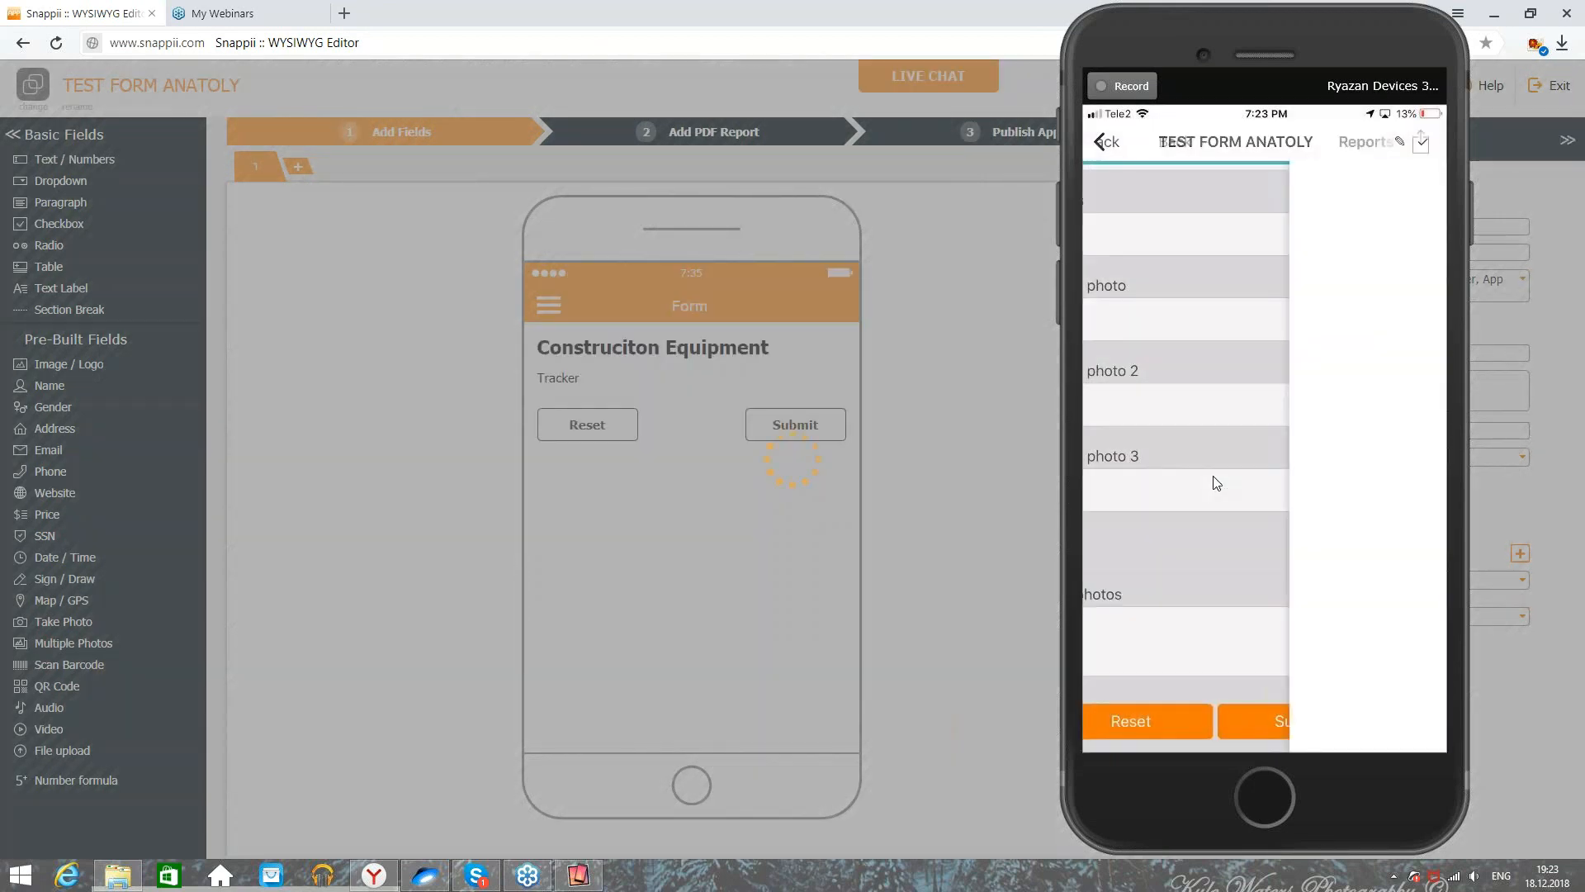